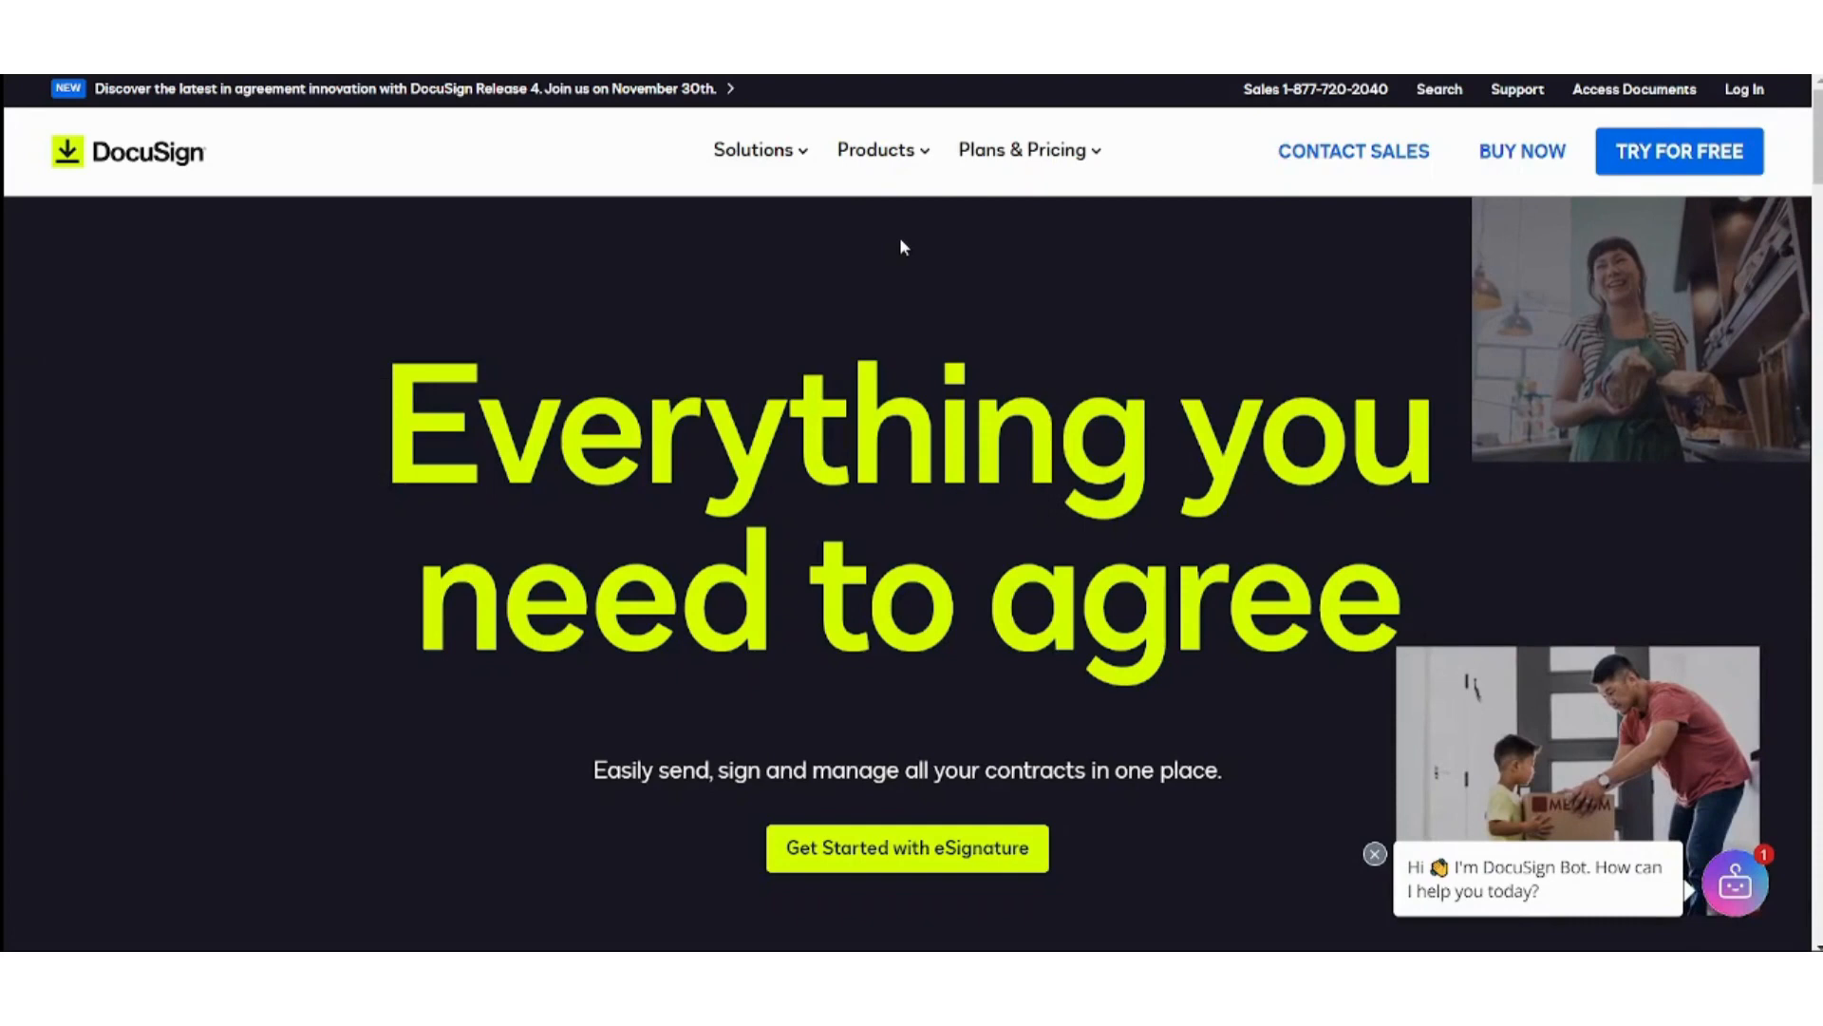
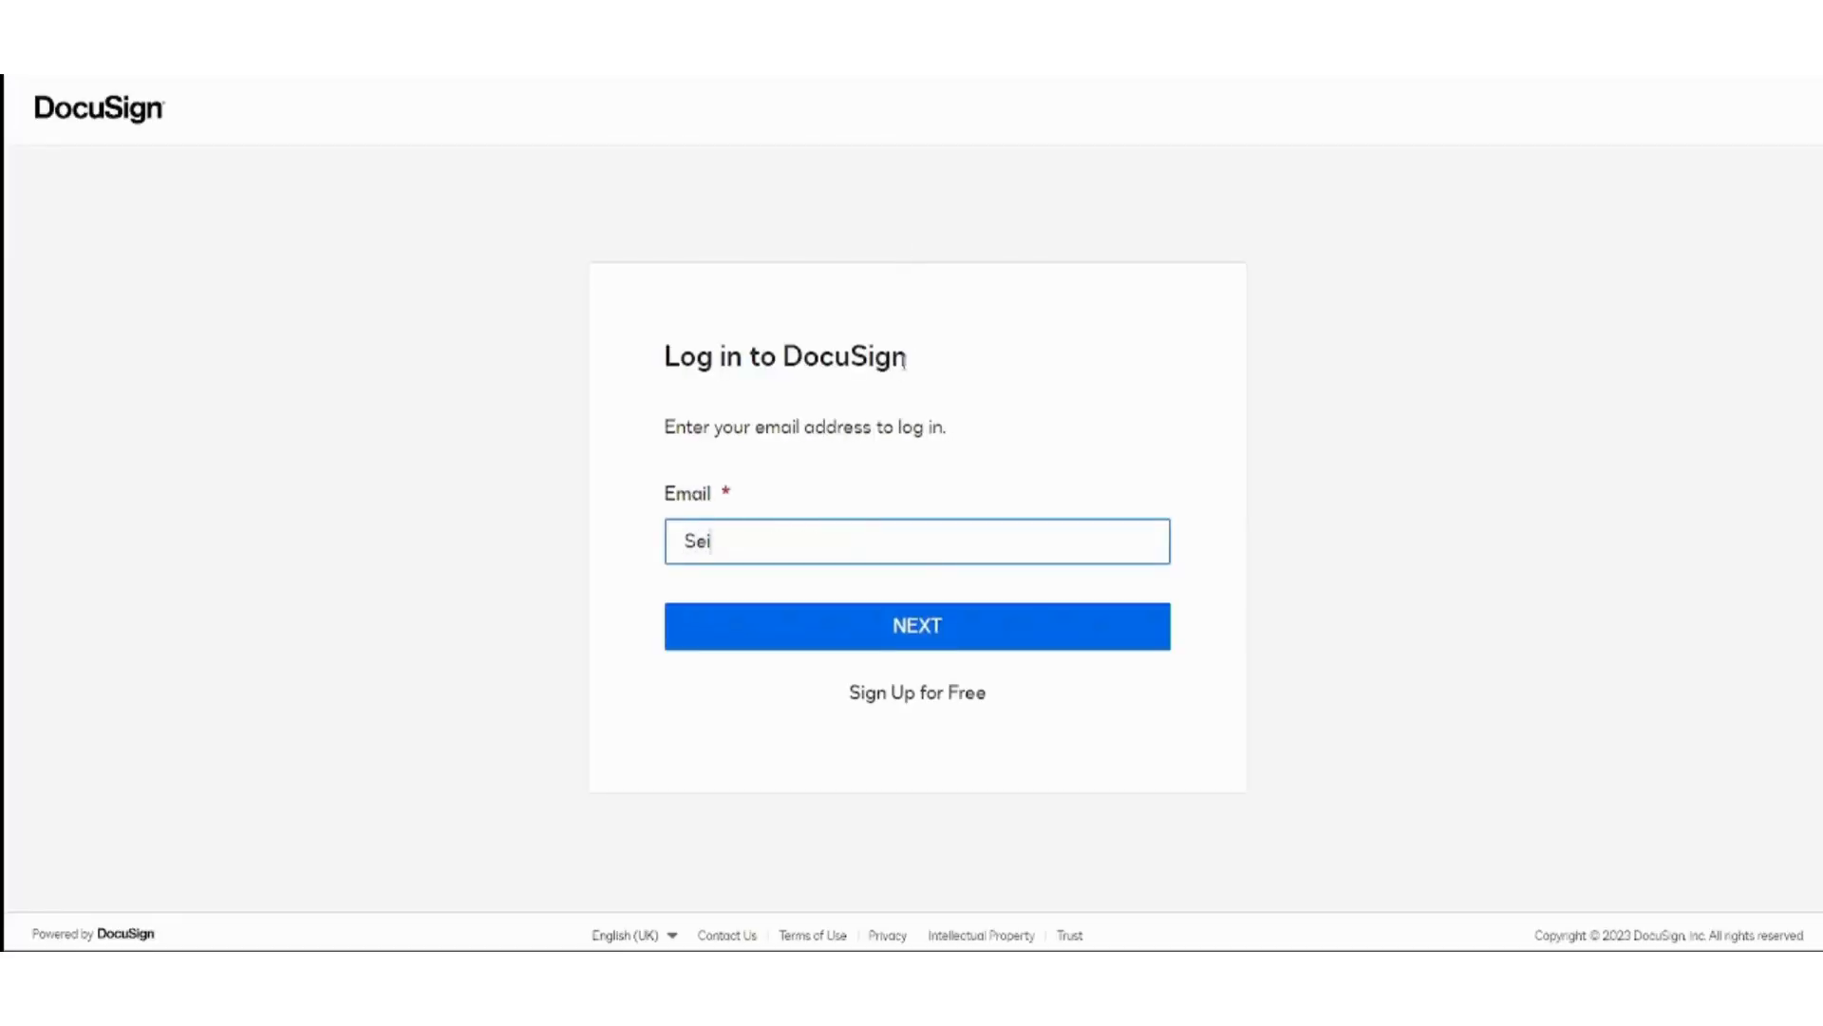
Log in to DocuSign eSignature with the saved account e-mail and the account password.
click(936, 623)
click(935, 627)
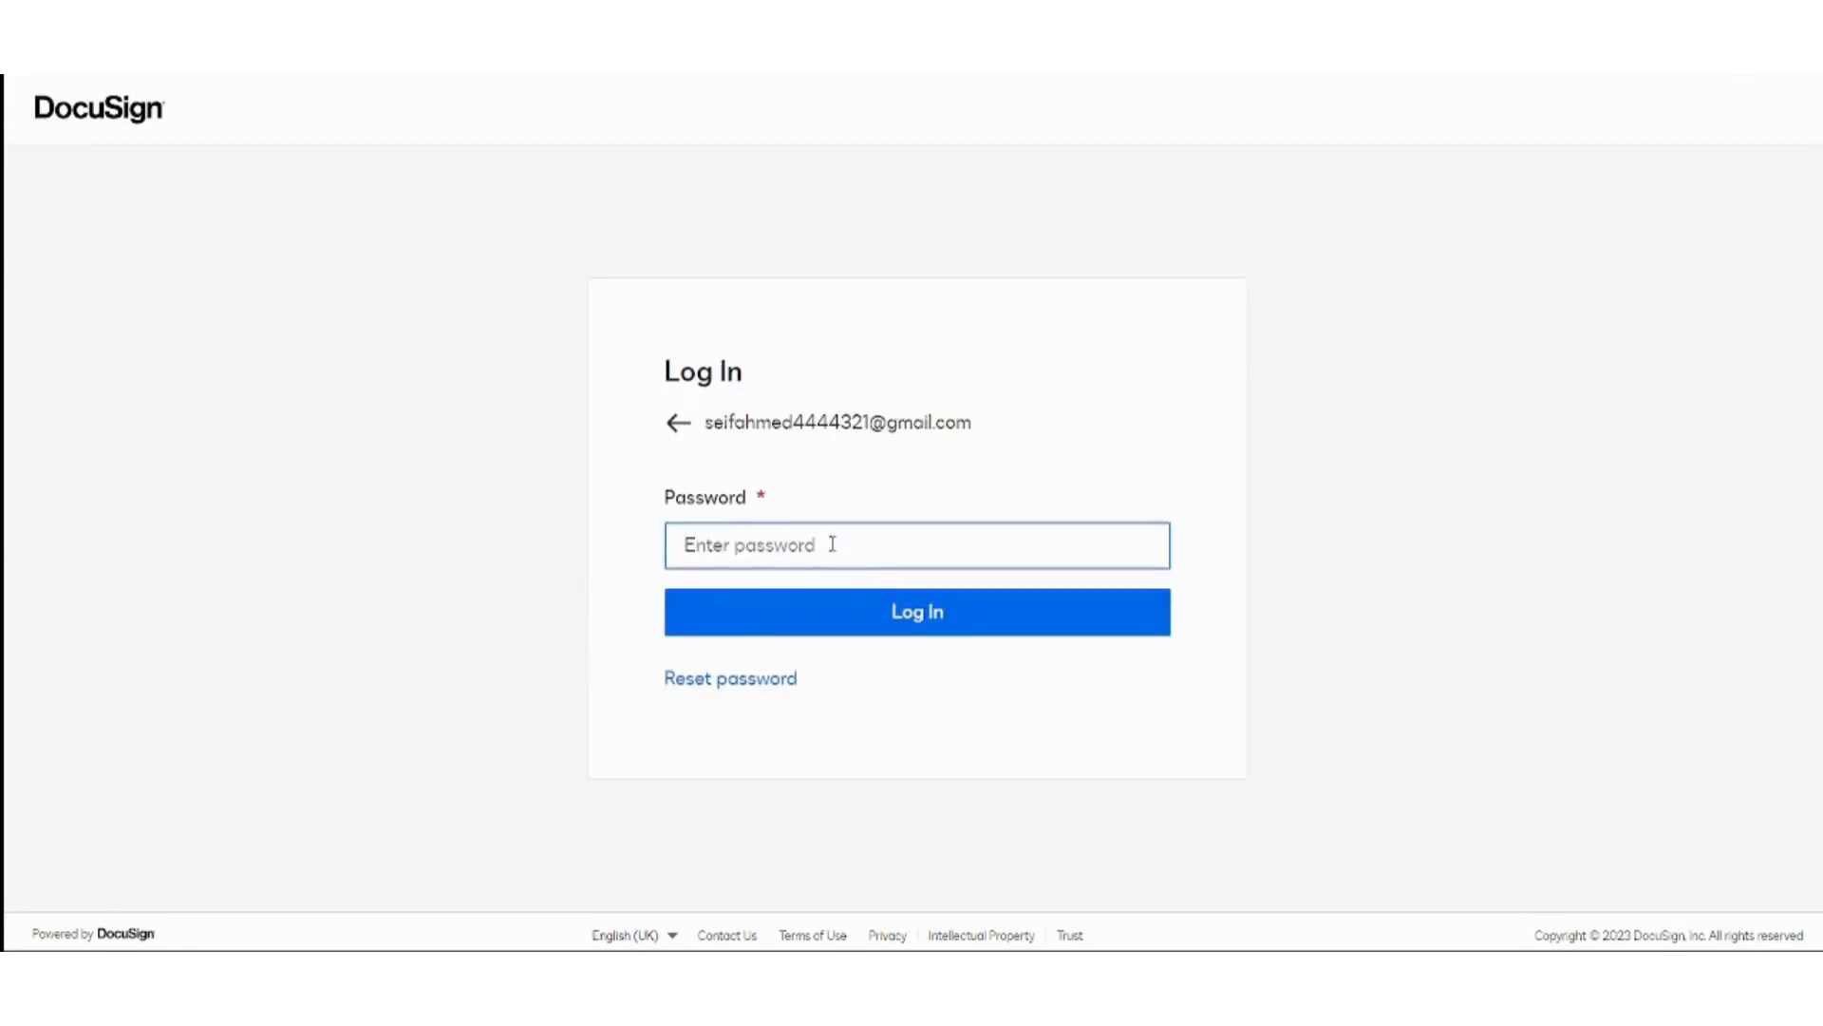
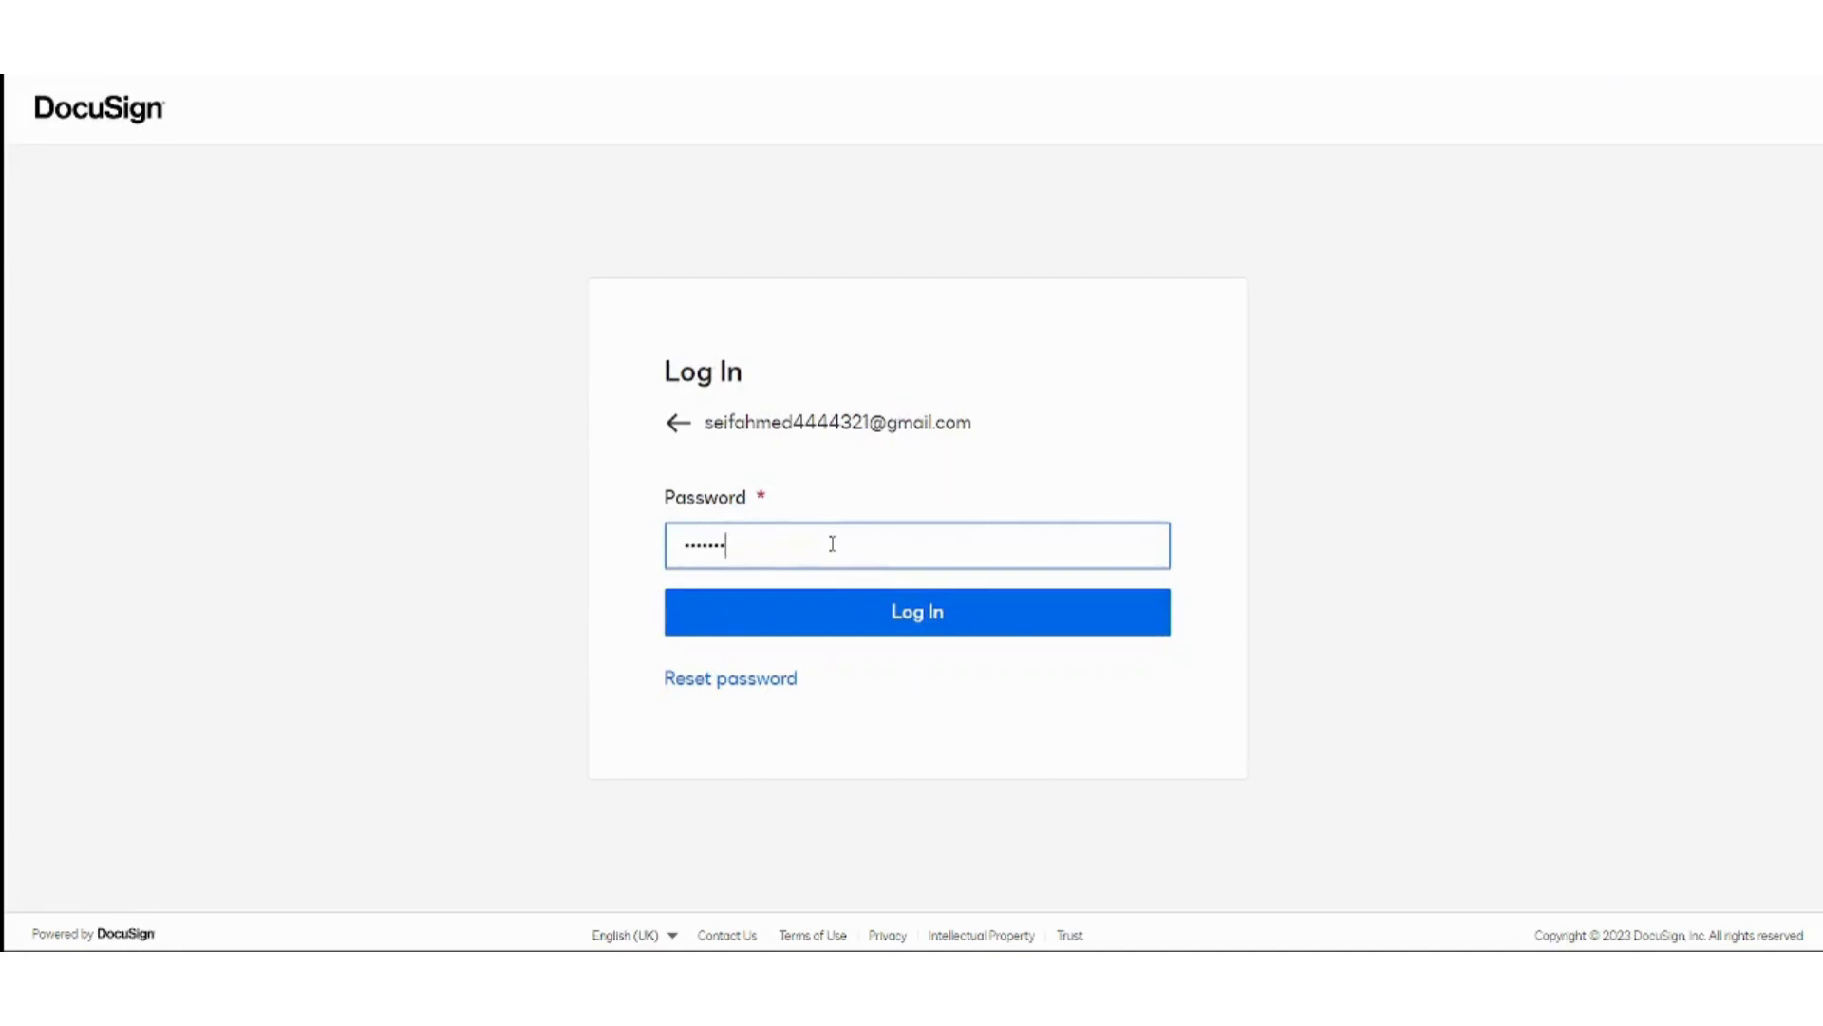
key(Return)
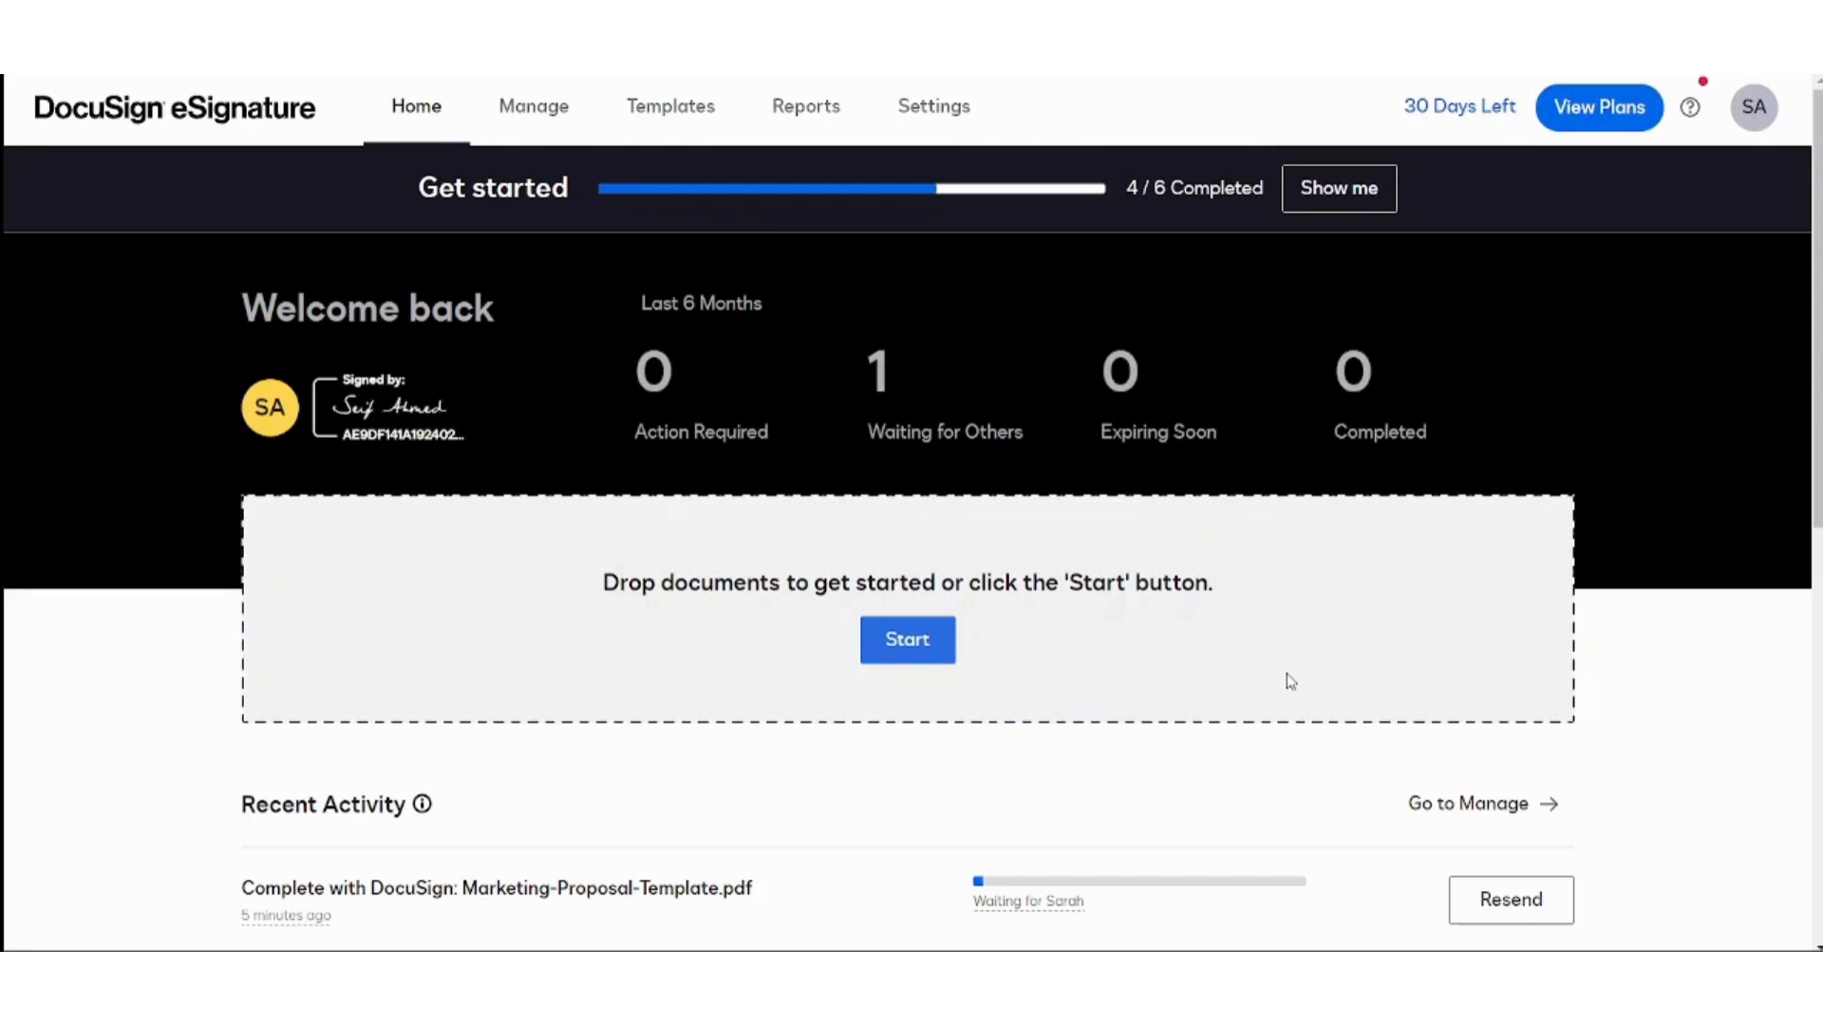
Open the My Profile page from the SA account menu.
scroll(1290, 681, down, 2)
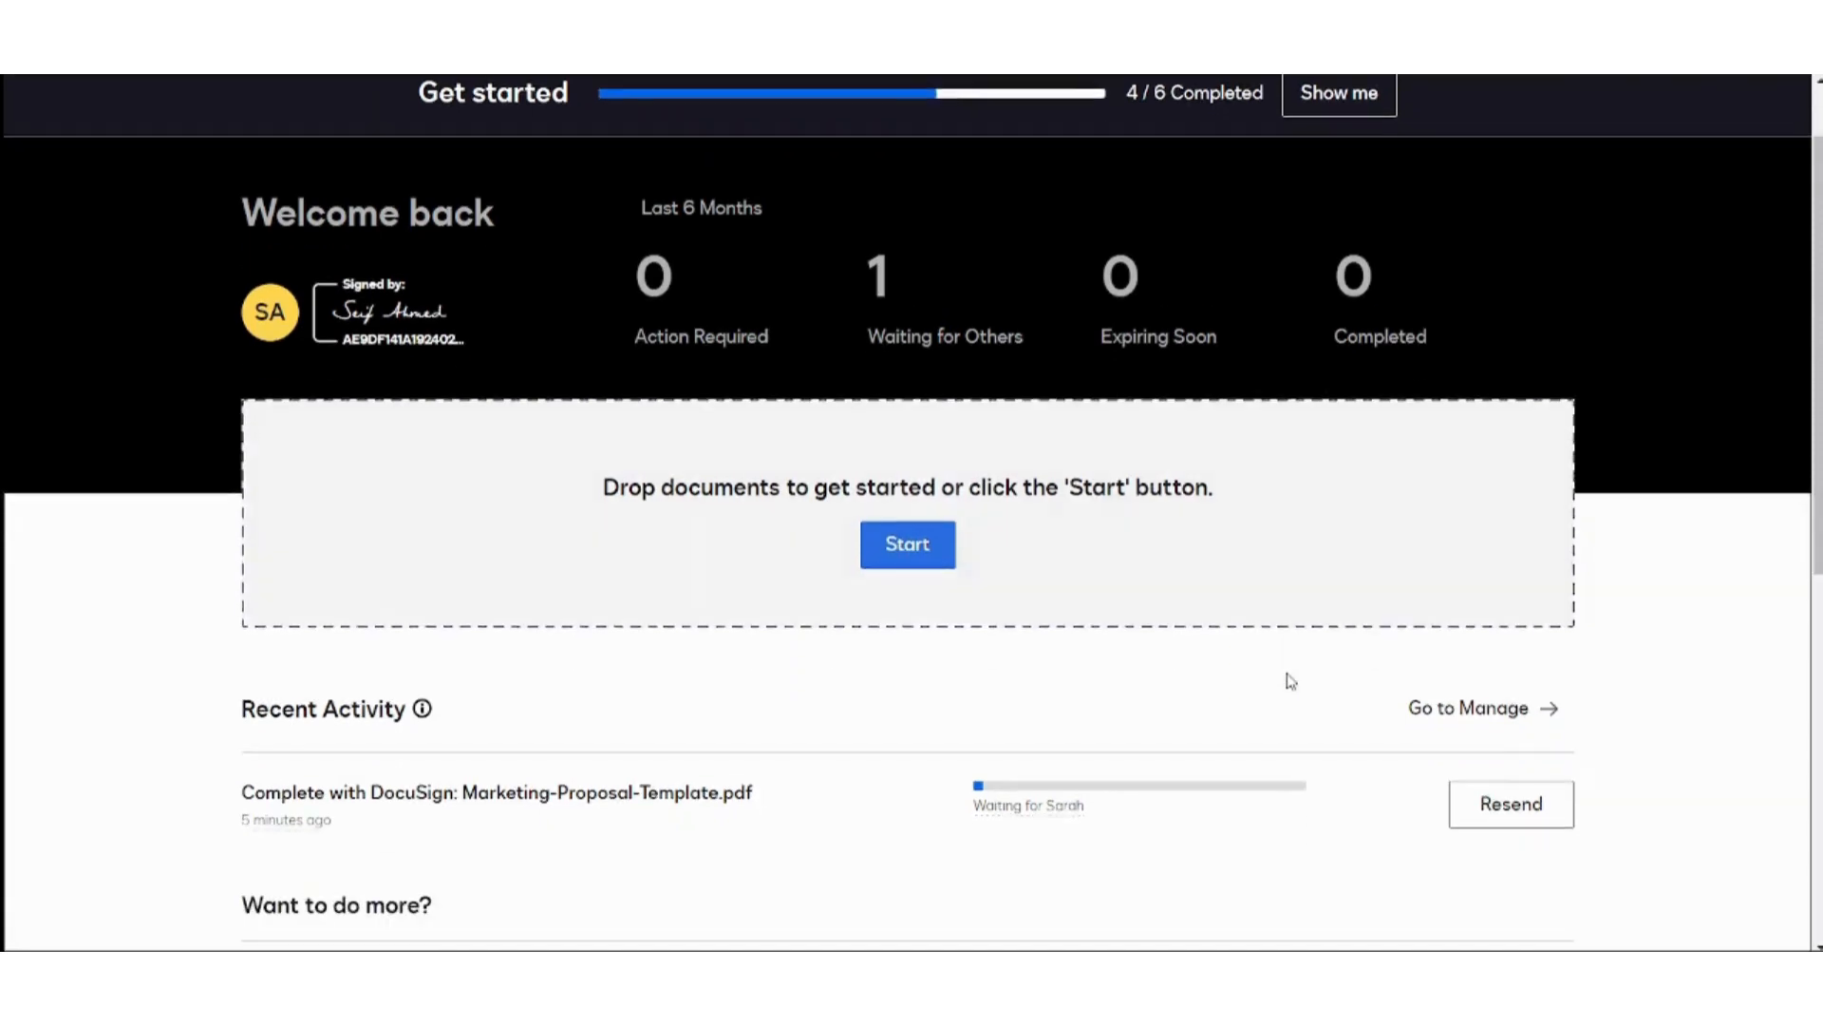
scroll(1291, 681, up, 2)
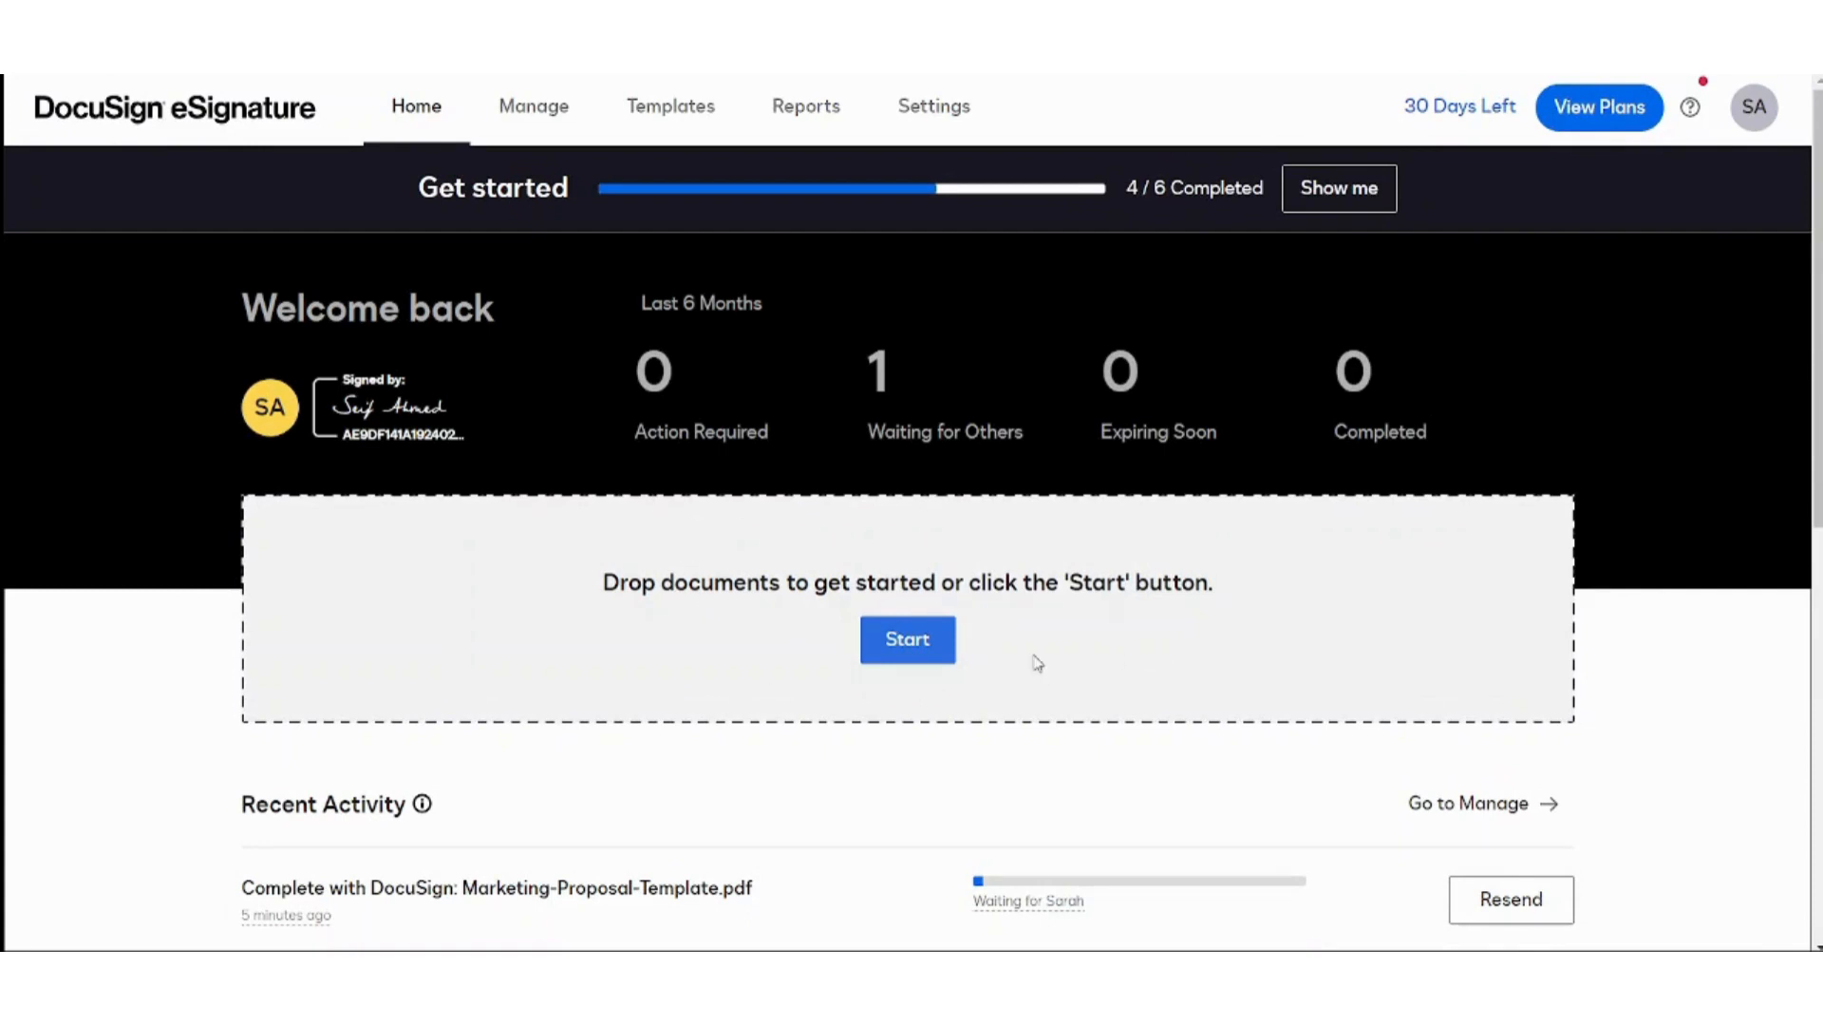
click(1747, 99)
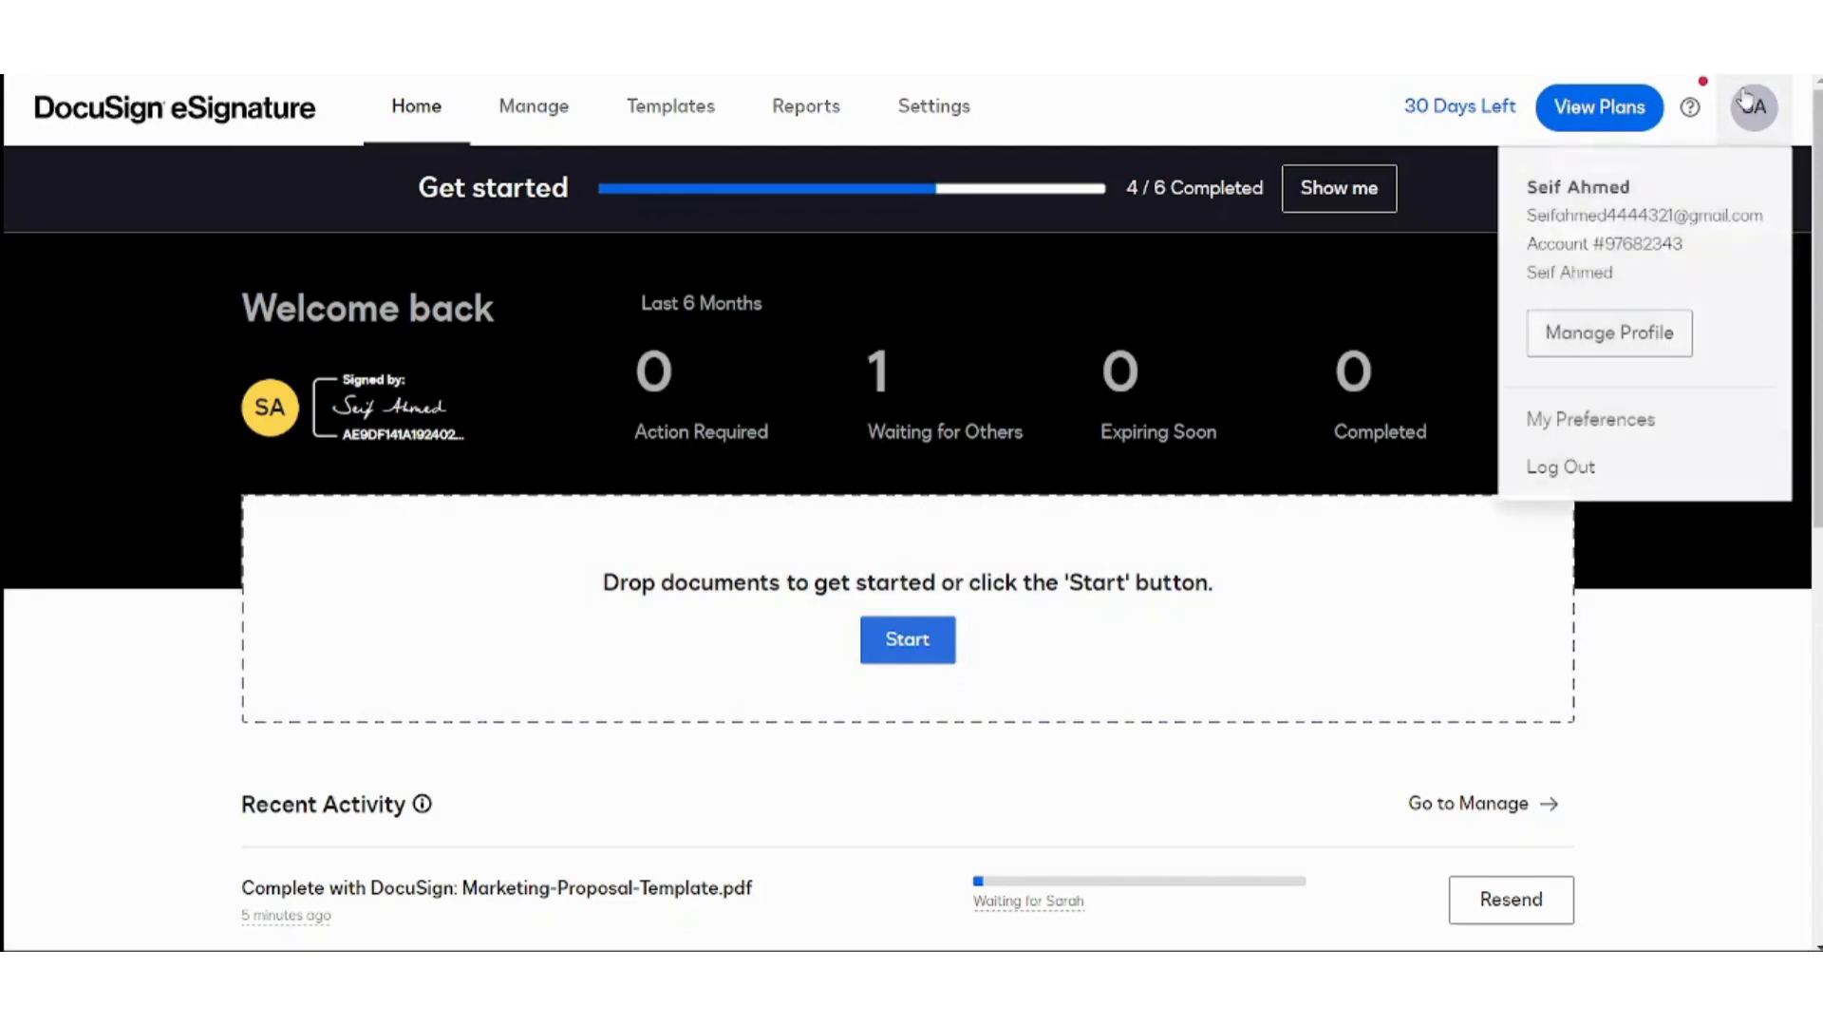
click(1584, 343)
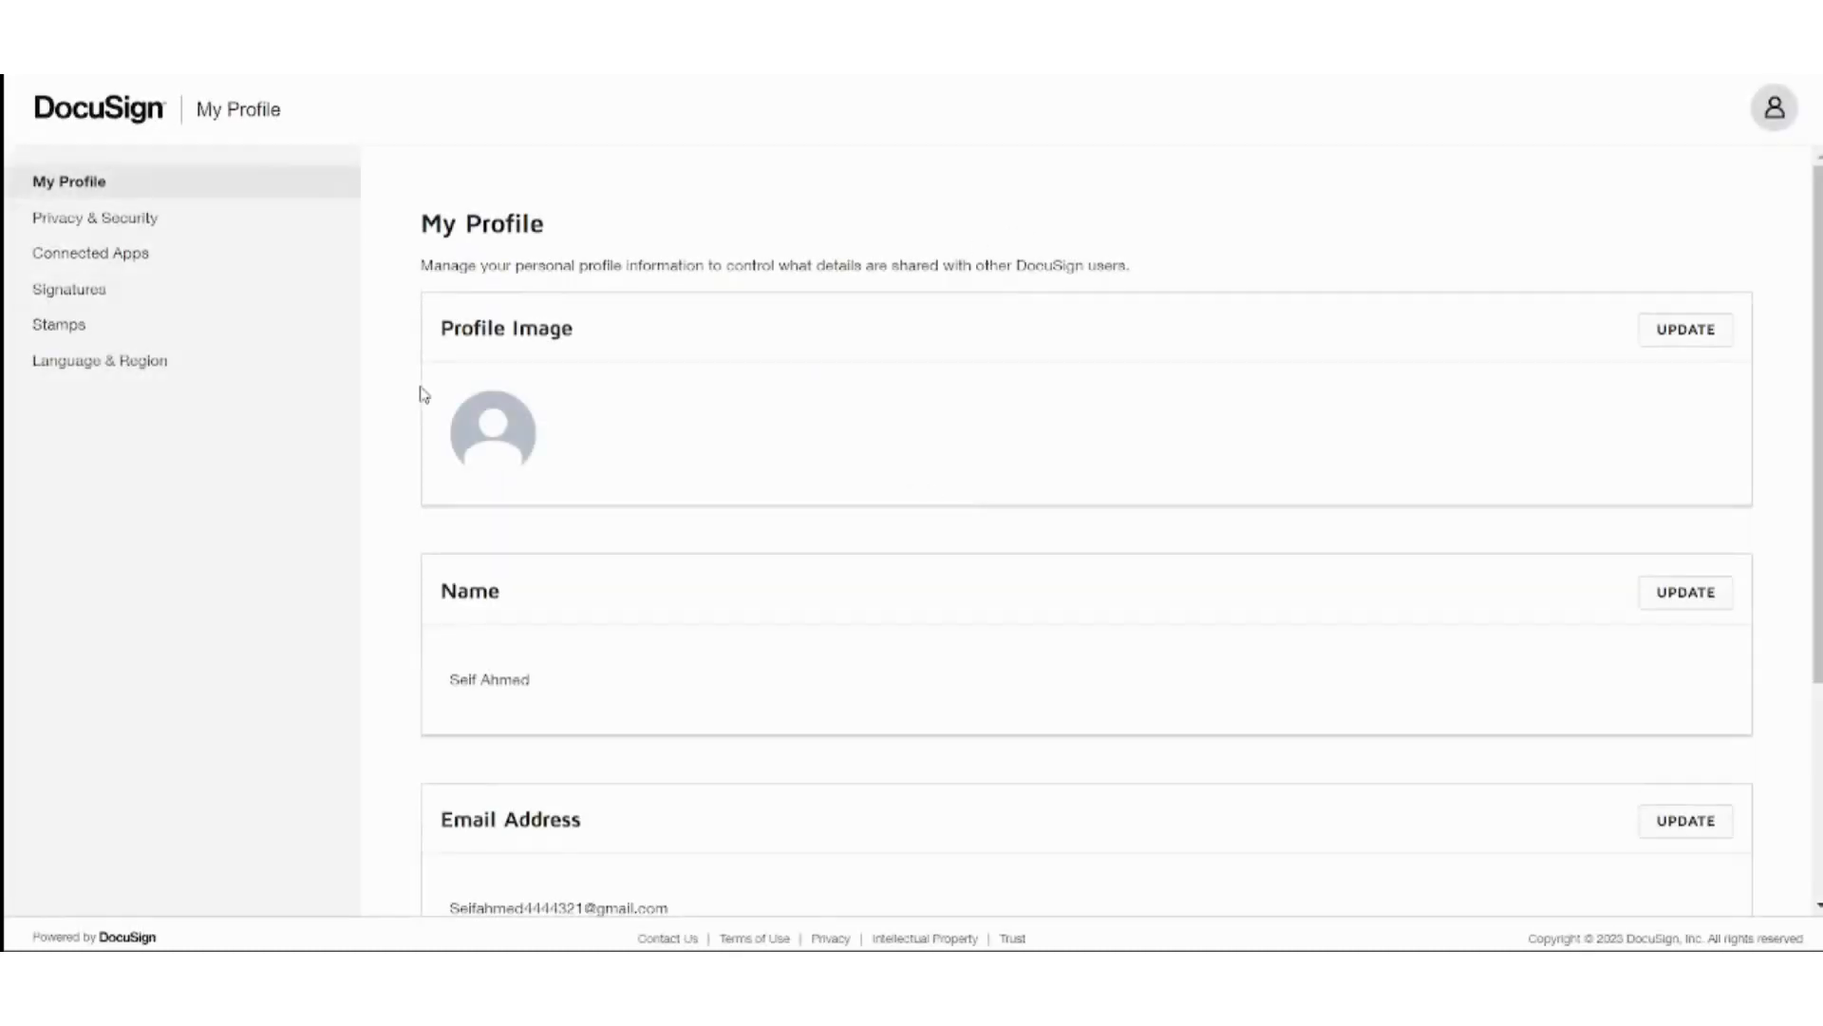
Start a new signature in Signatures, trying the Draw and Upload options before returning to Choose.
click(207, 298)
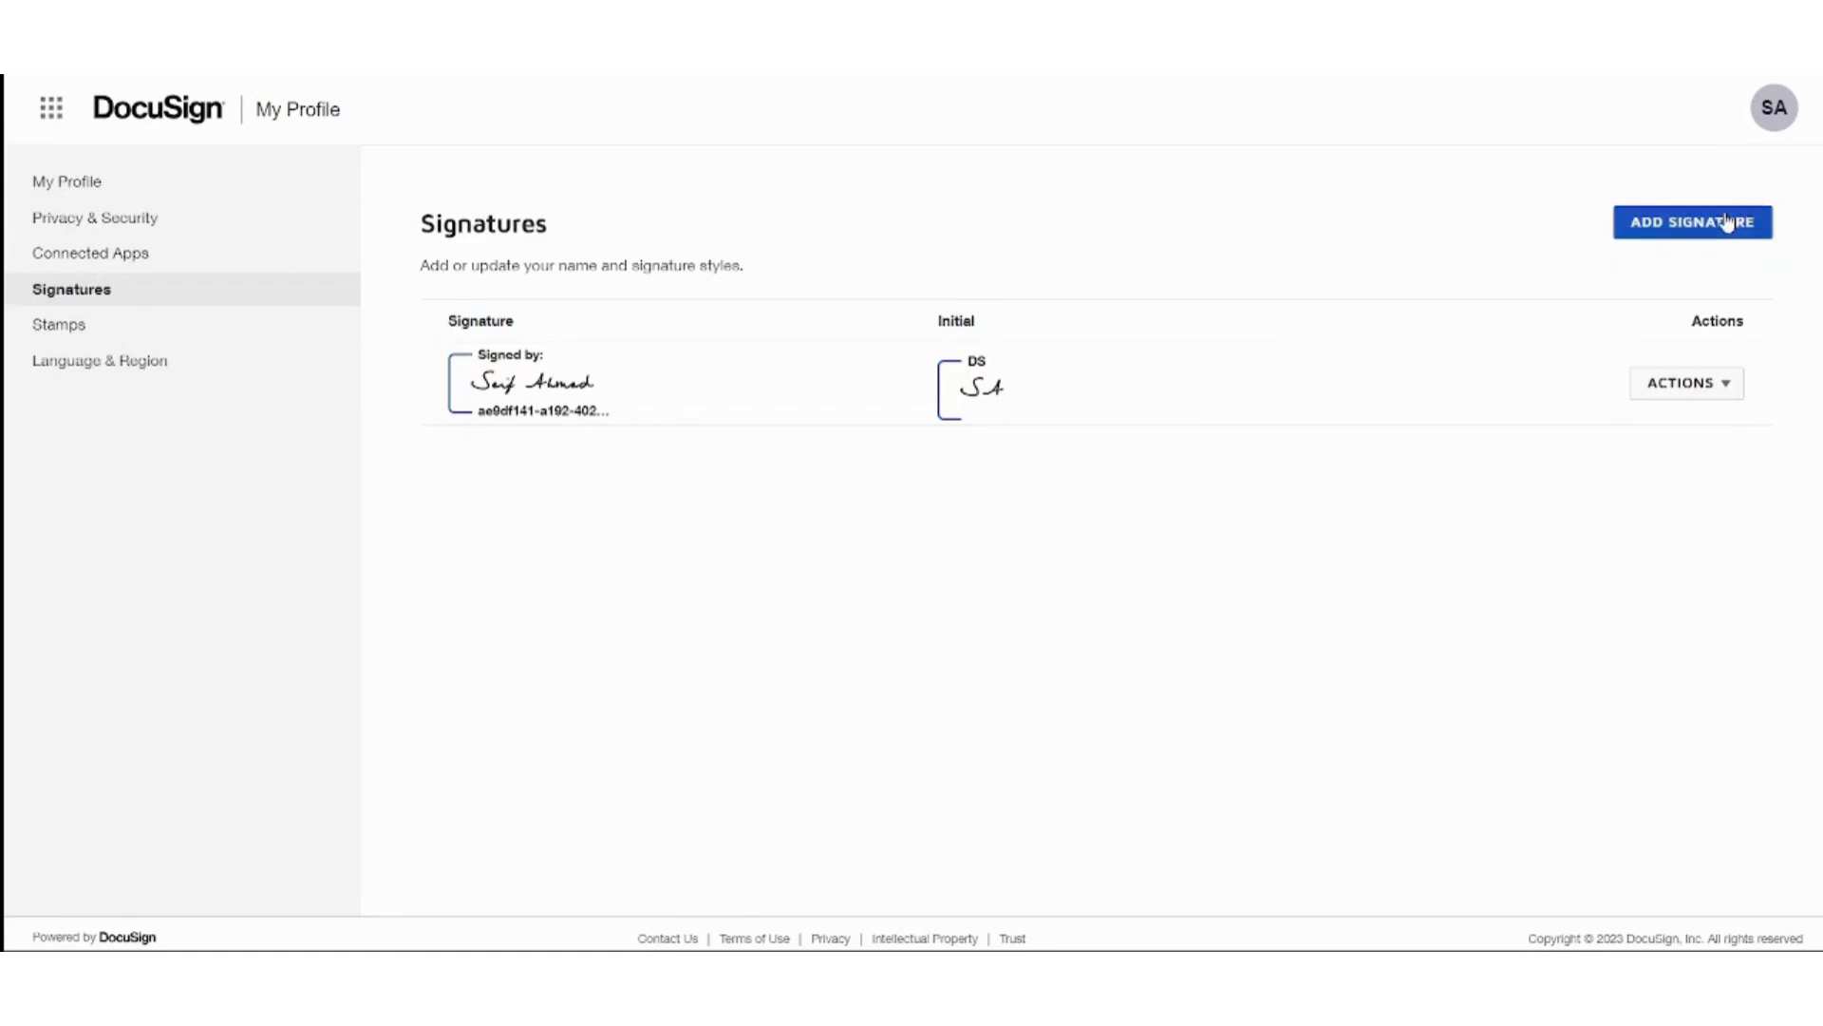
click(1726, 222)
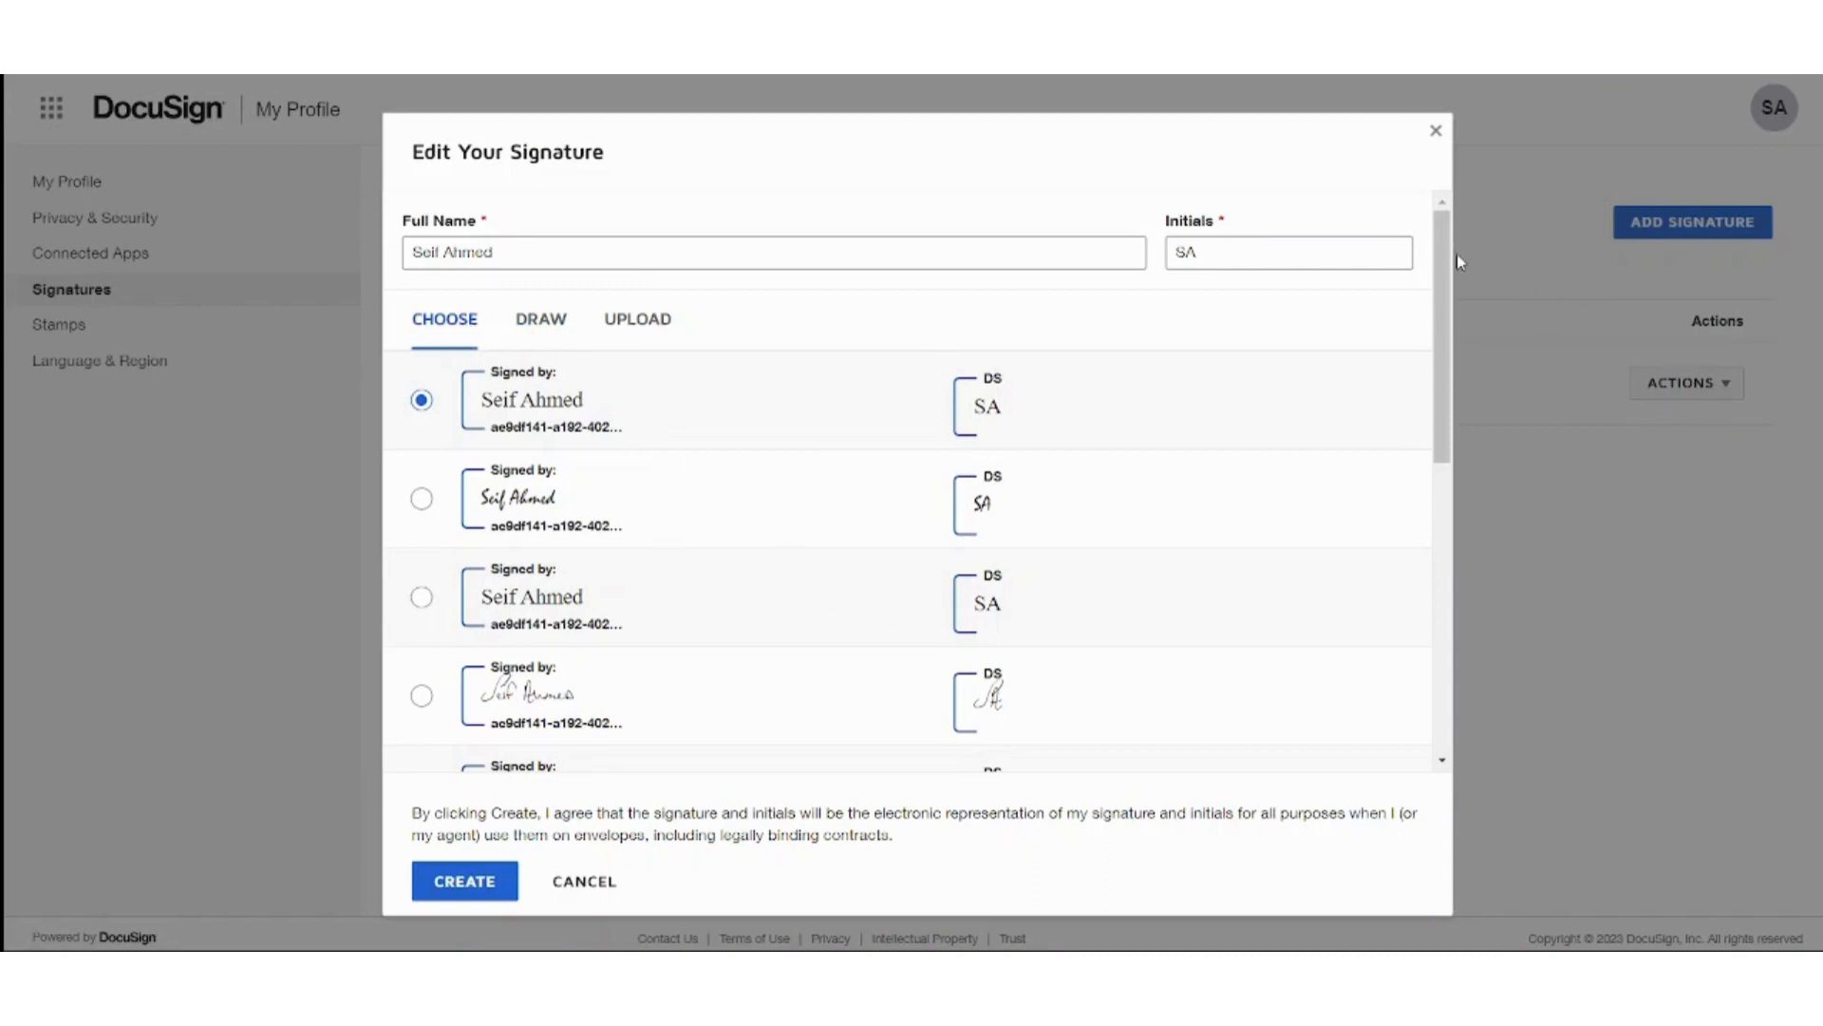
mouse_move(1443, 257)
mouse_down()
mouse_move(1443, 433)
mouse_move(1433, 218)
mouse_up()
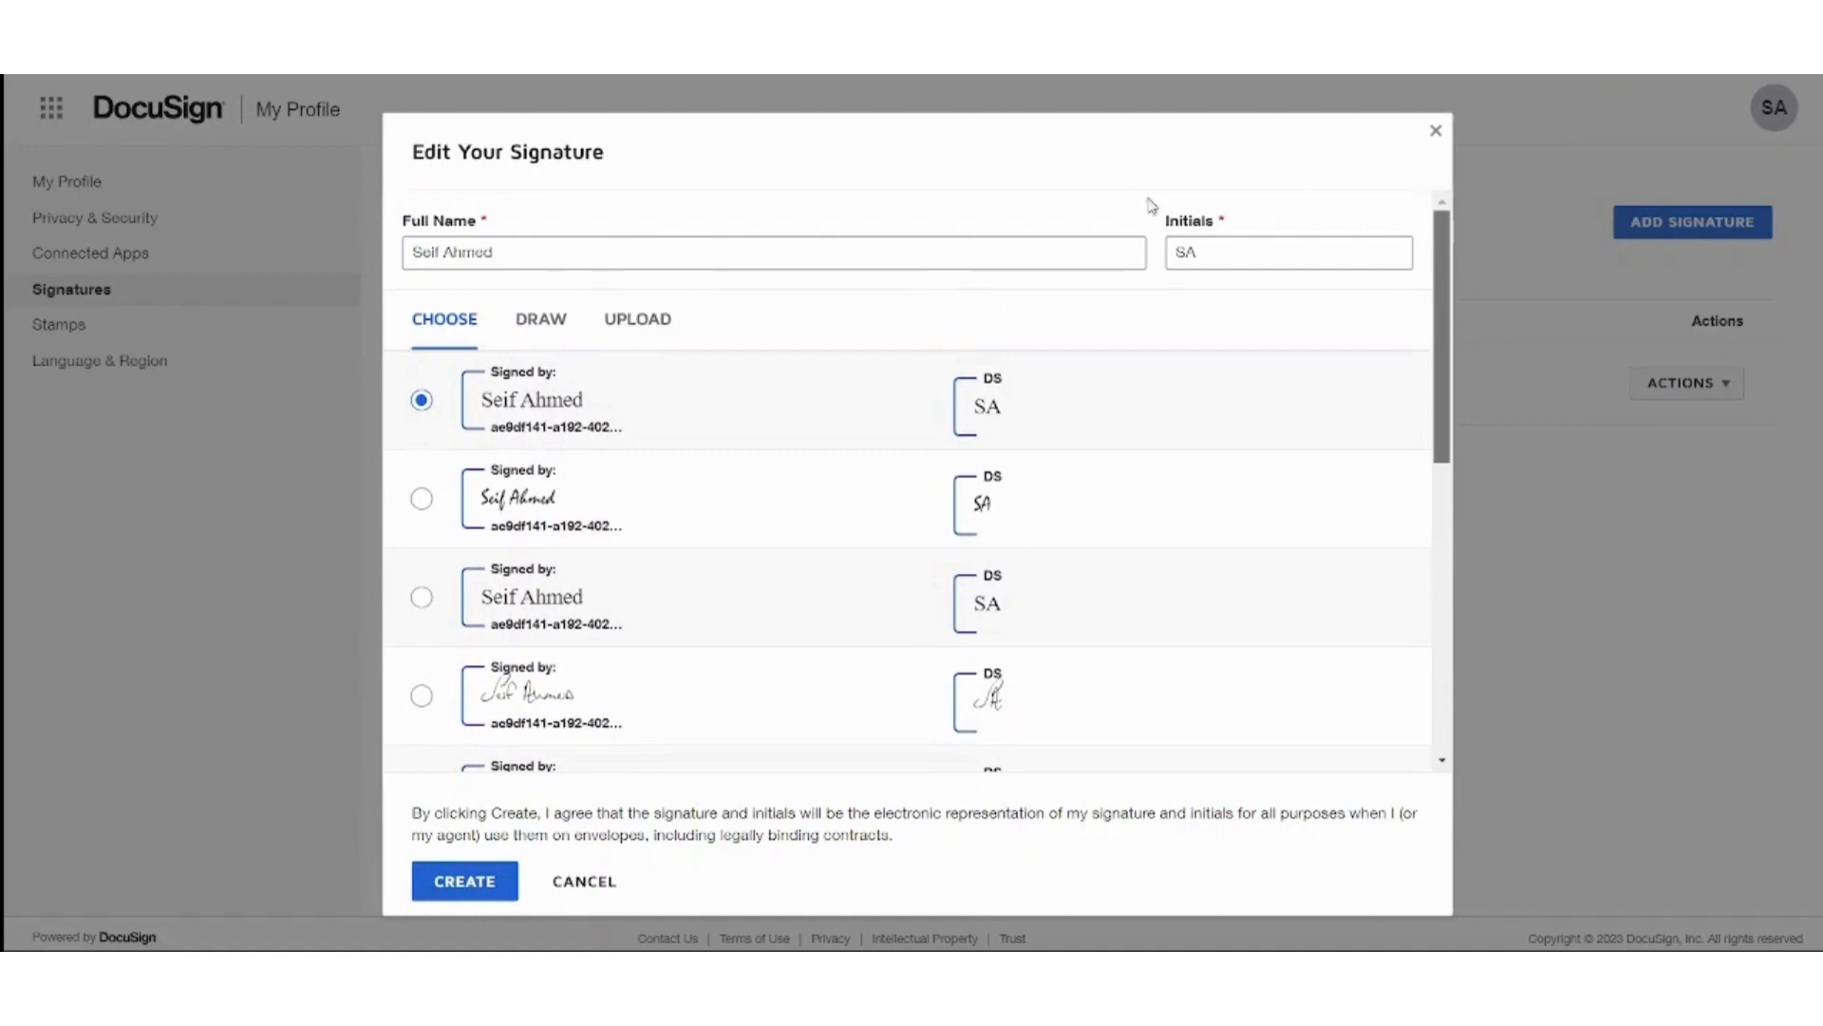
click(538, 316)
mouse_move(557, 404)
mouse_down()
mouse_move(681, 549)
mouse_move(757, 482)
mouse_move(735, 463)
mouse_move(781, 501)
mouse_up()
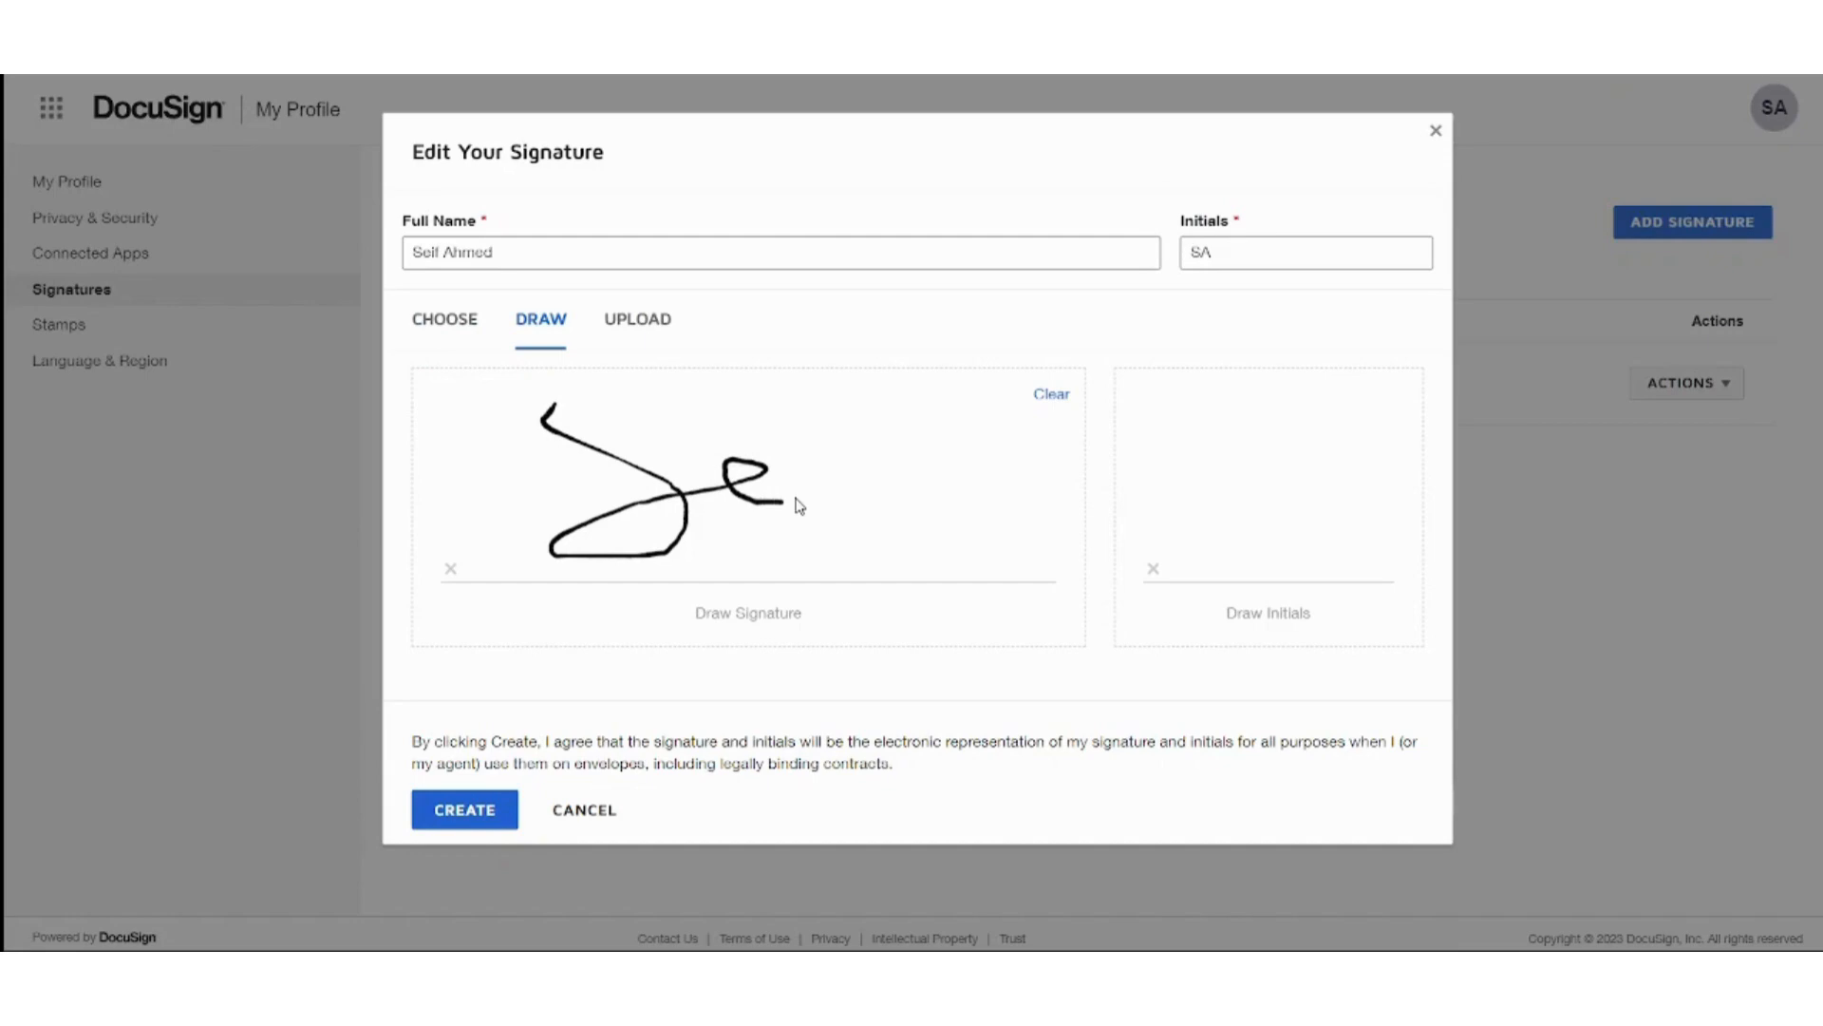
click(638, 323)
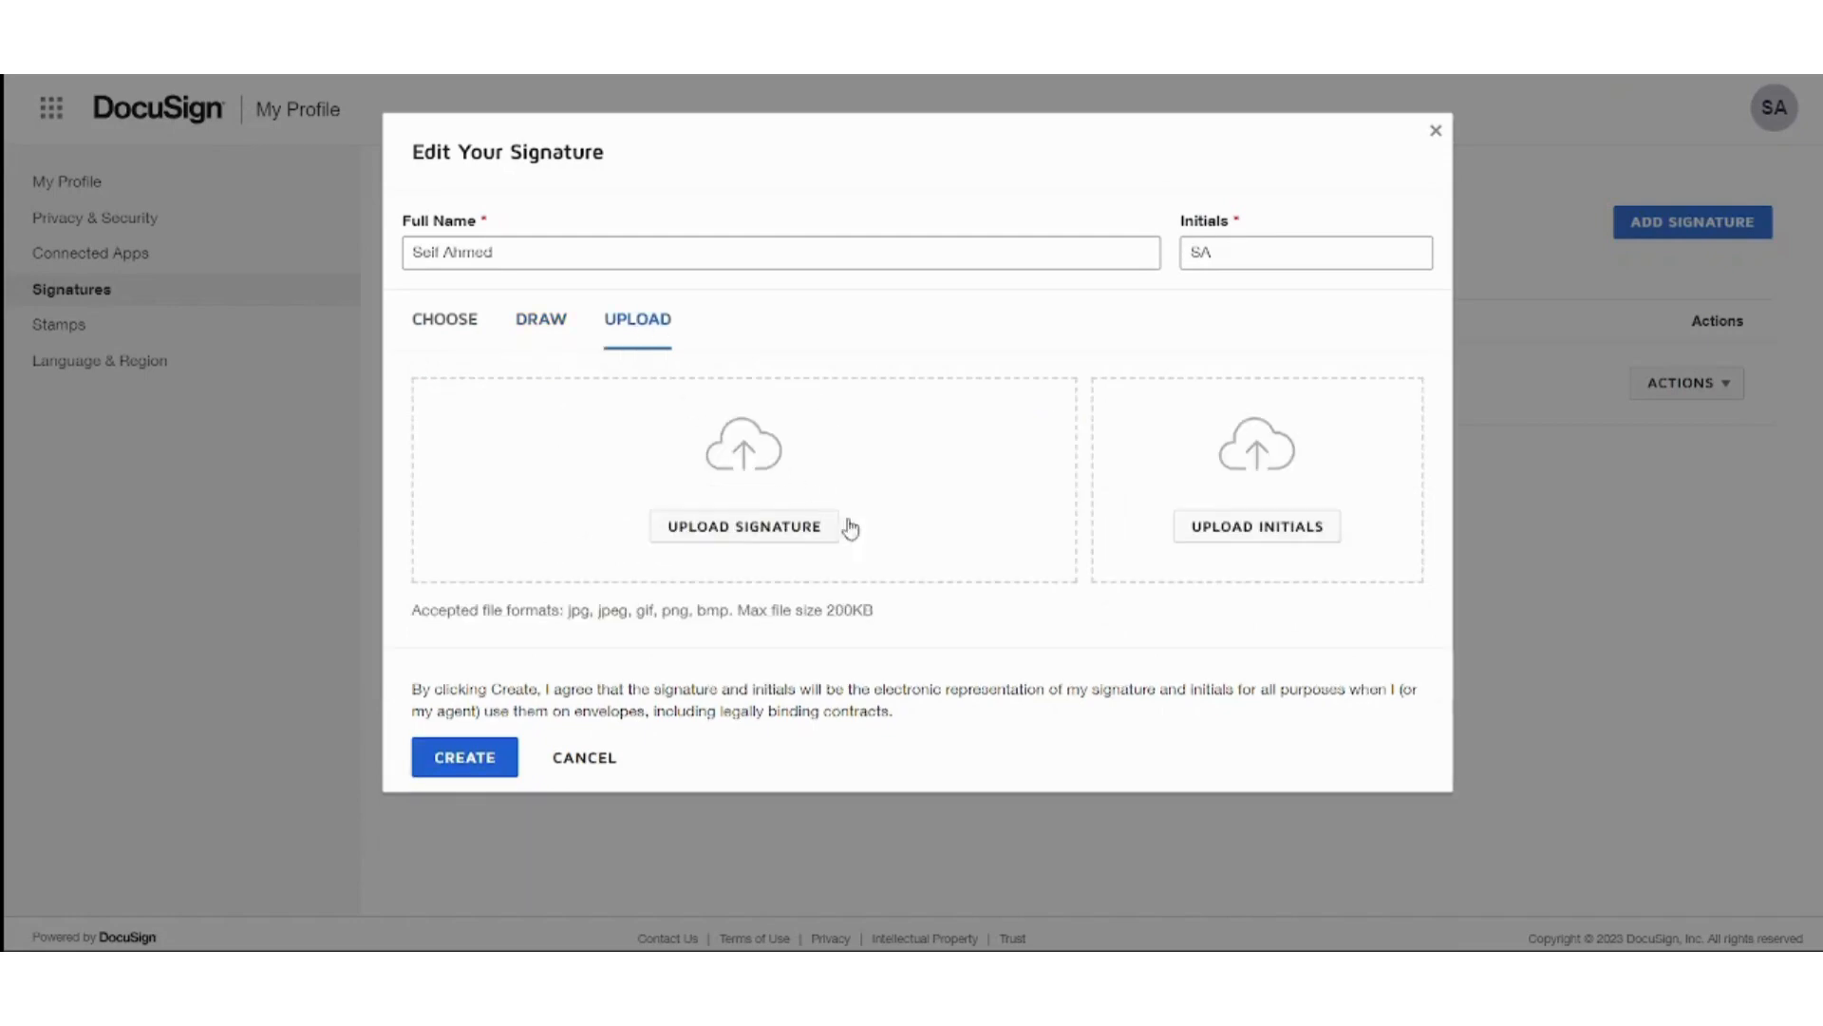
click(428, 325)
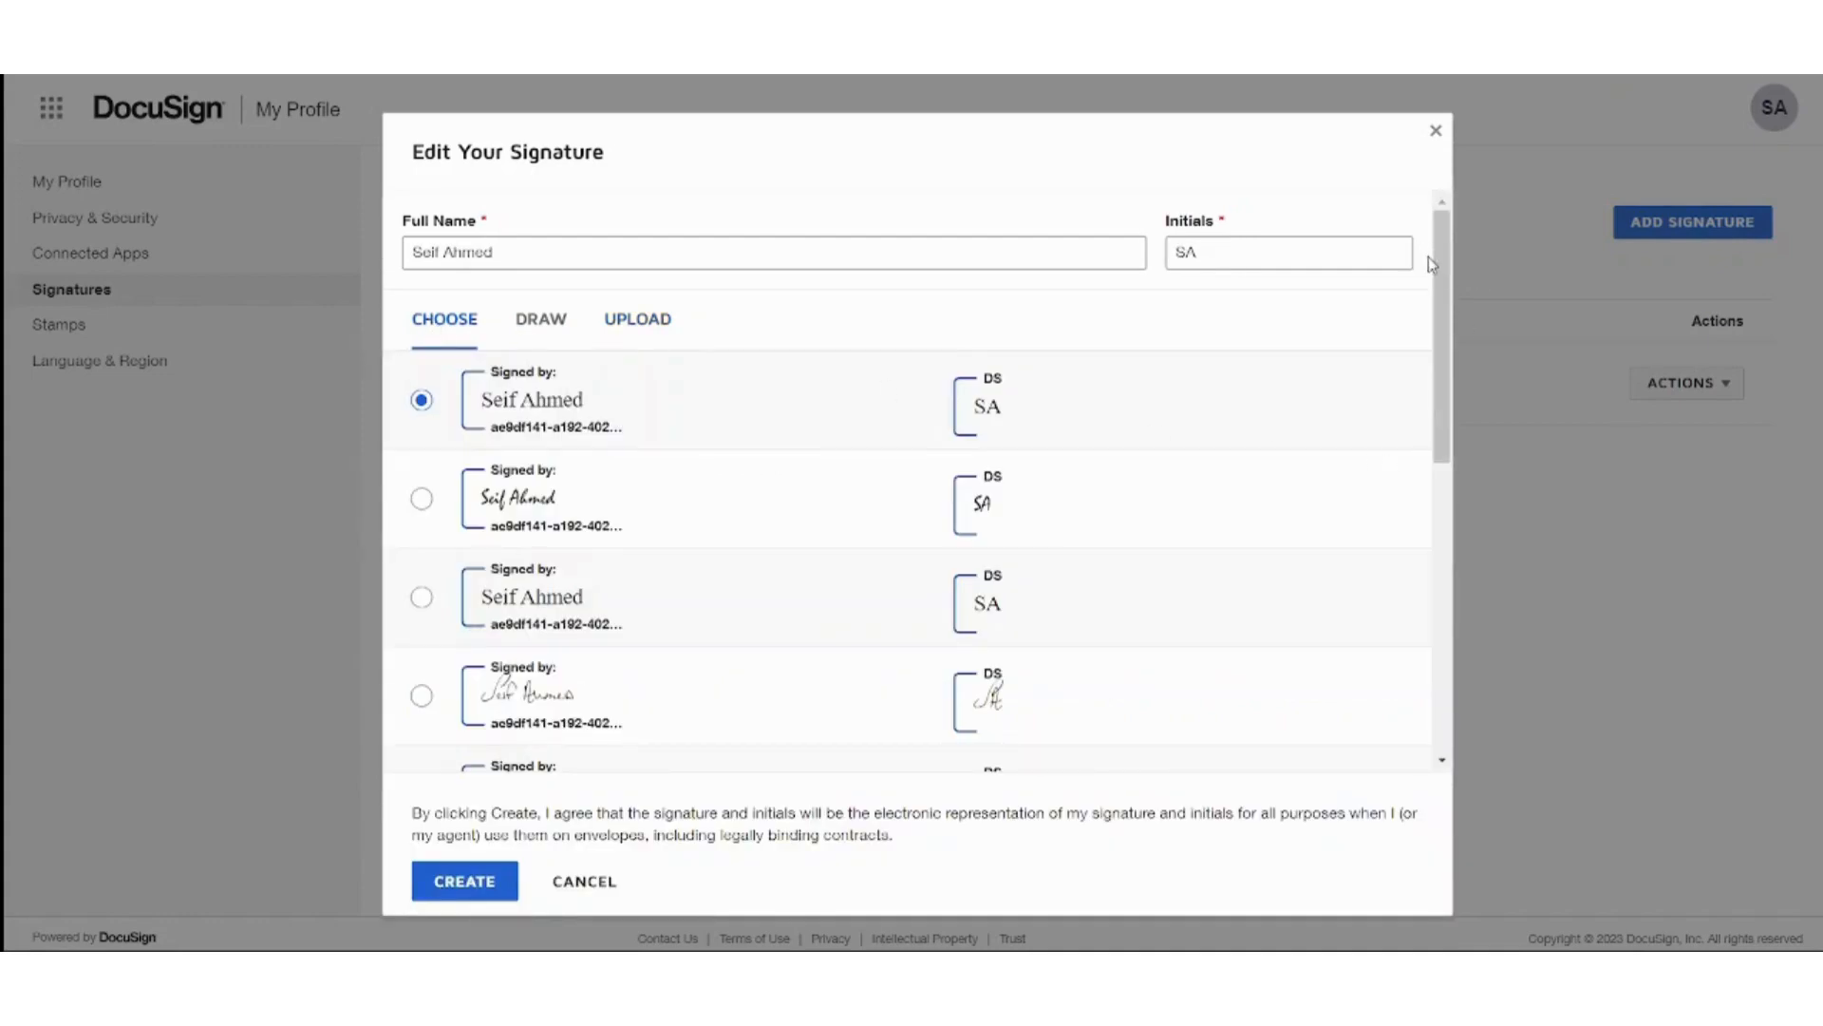
drag(1438, 275, 1448, 361)
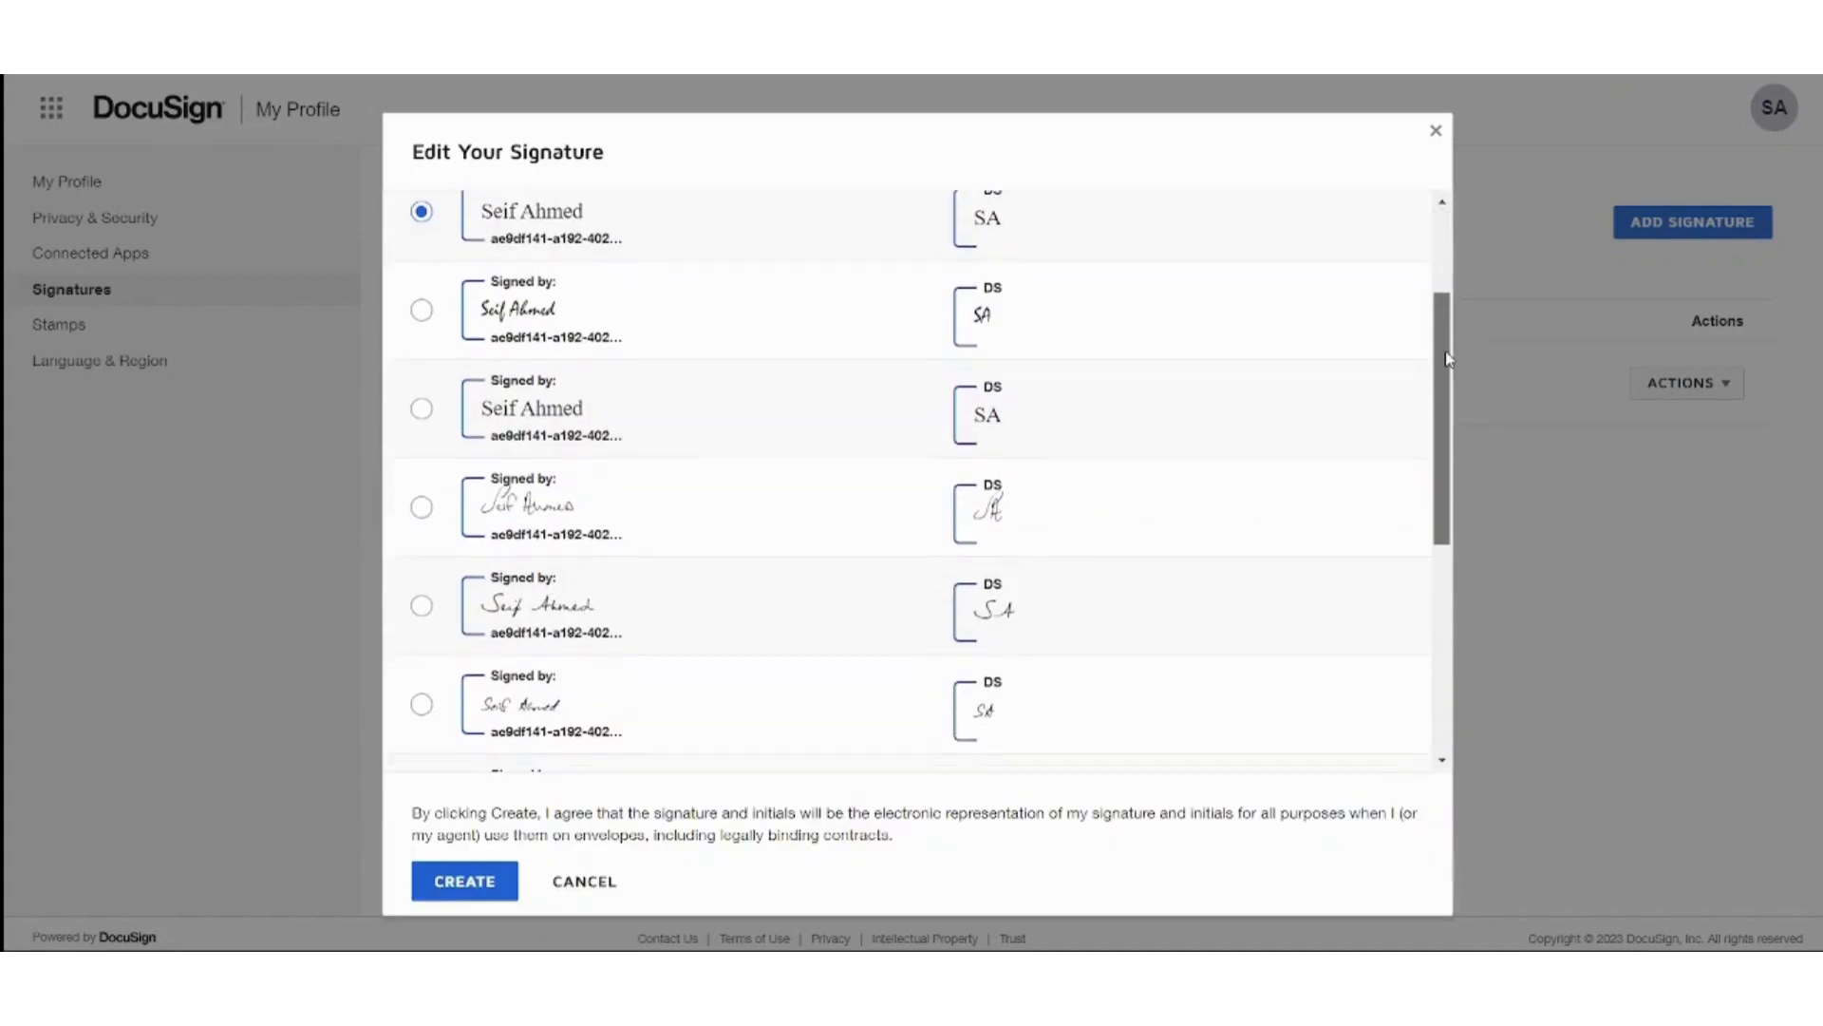
Adopt the second handwritten style, replacing the existing signature.
click(598, 333)
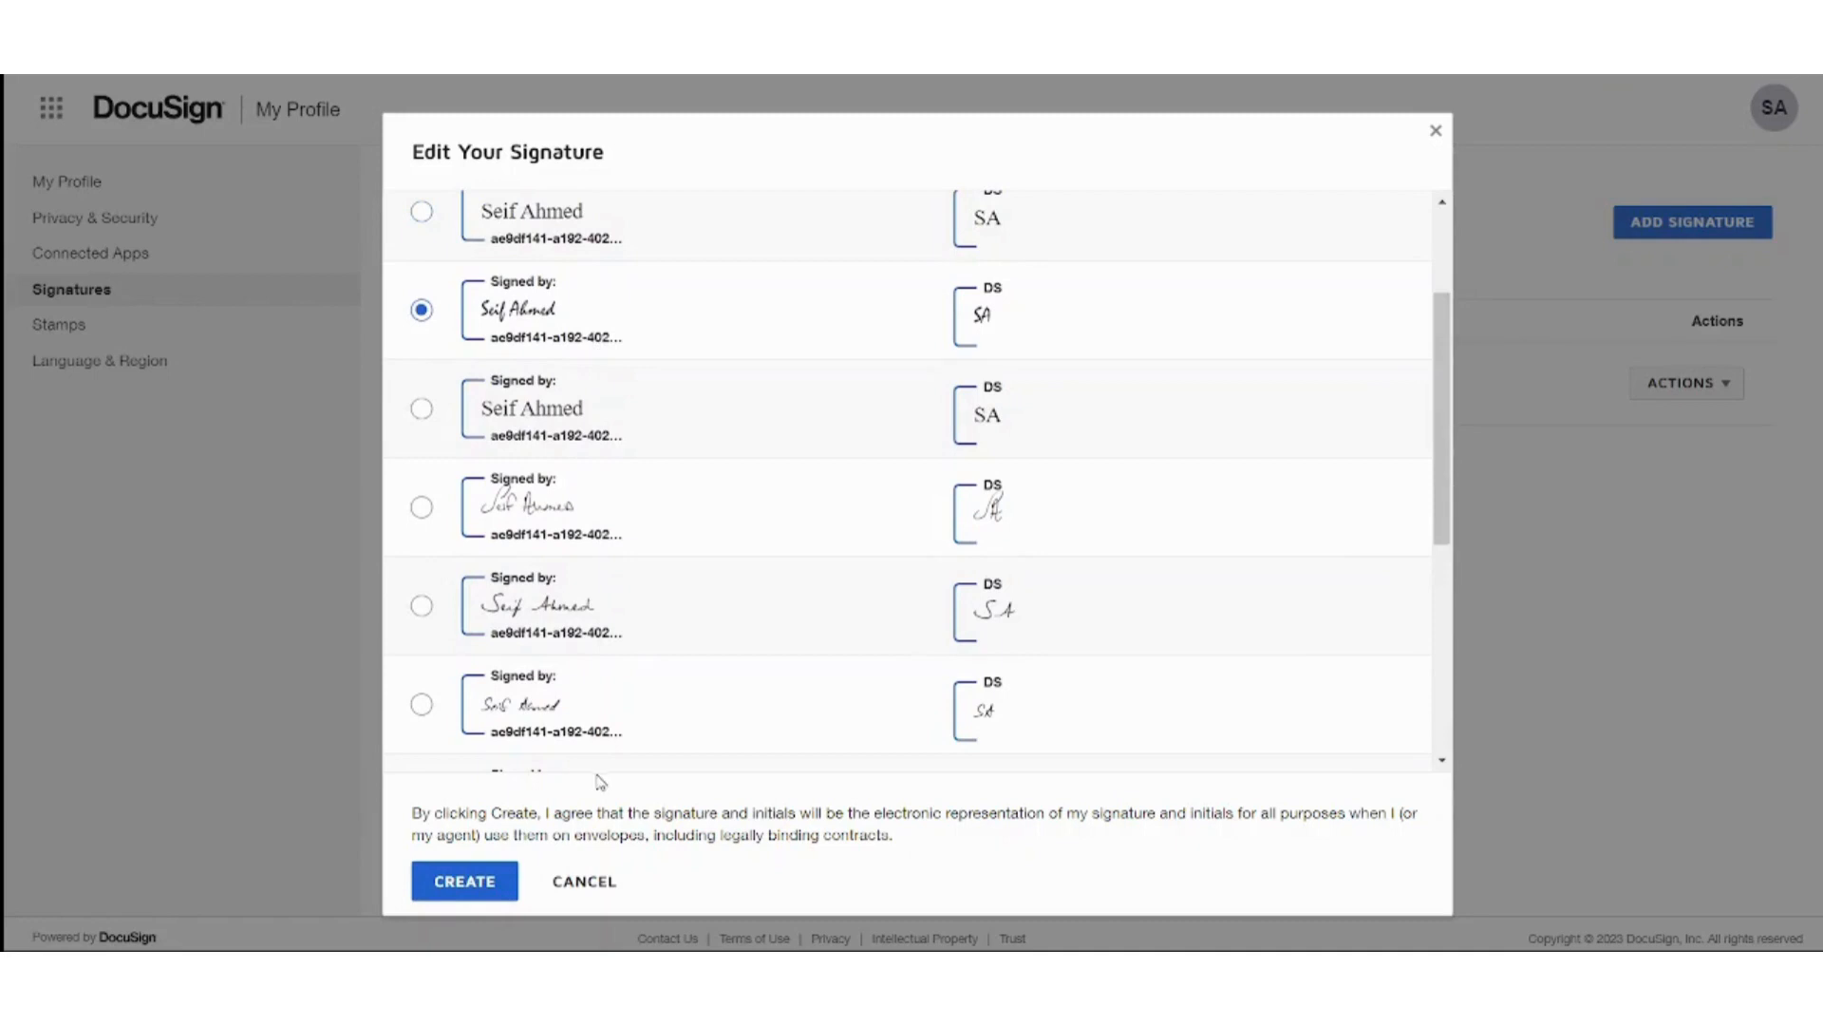
click(494, 882)
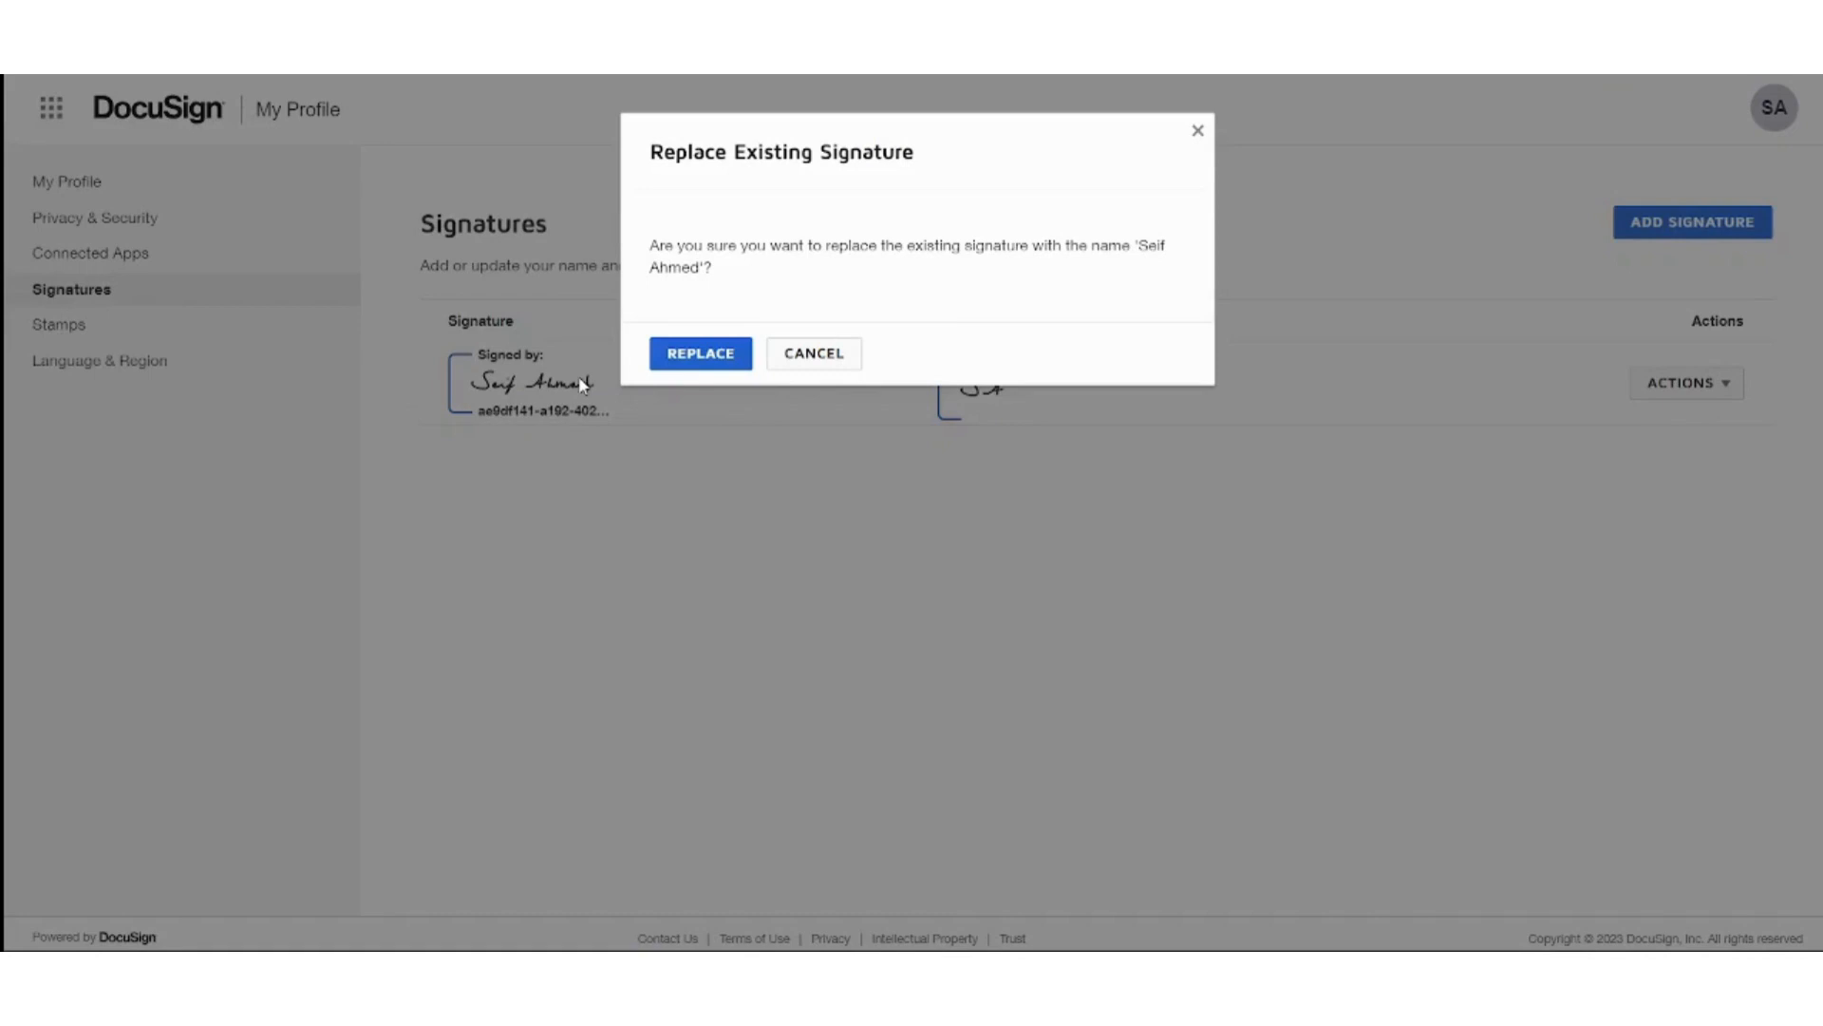
click(663, 369)
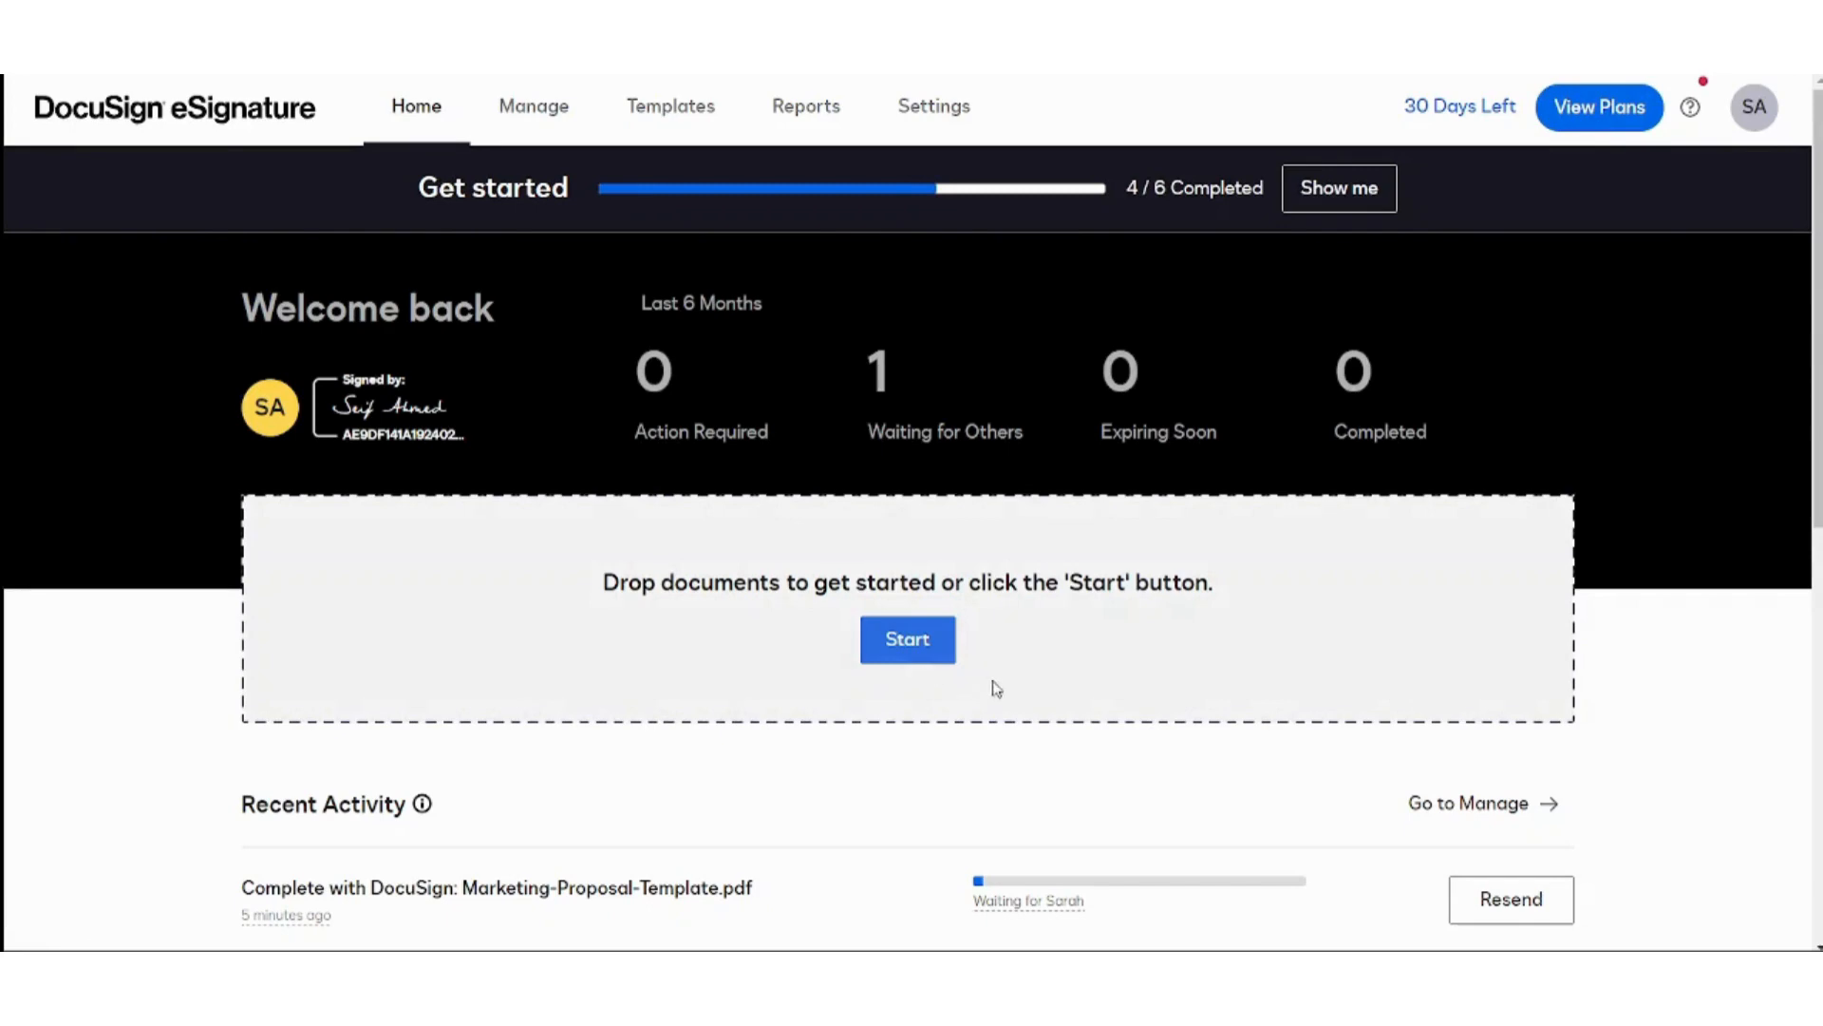
Start a new envelope and upload the 3-page Marketing-Proposal-Template.pdf from Desktop.
click(929, 657)
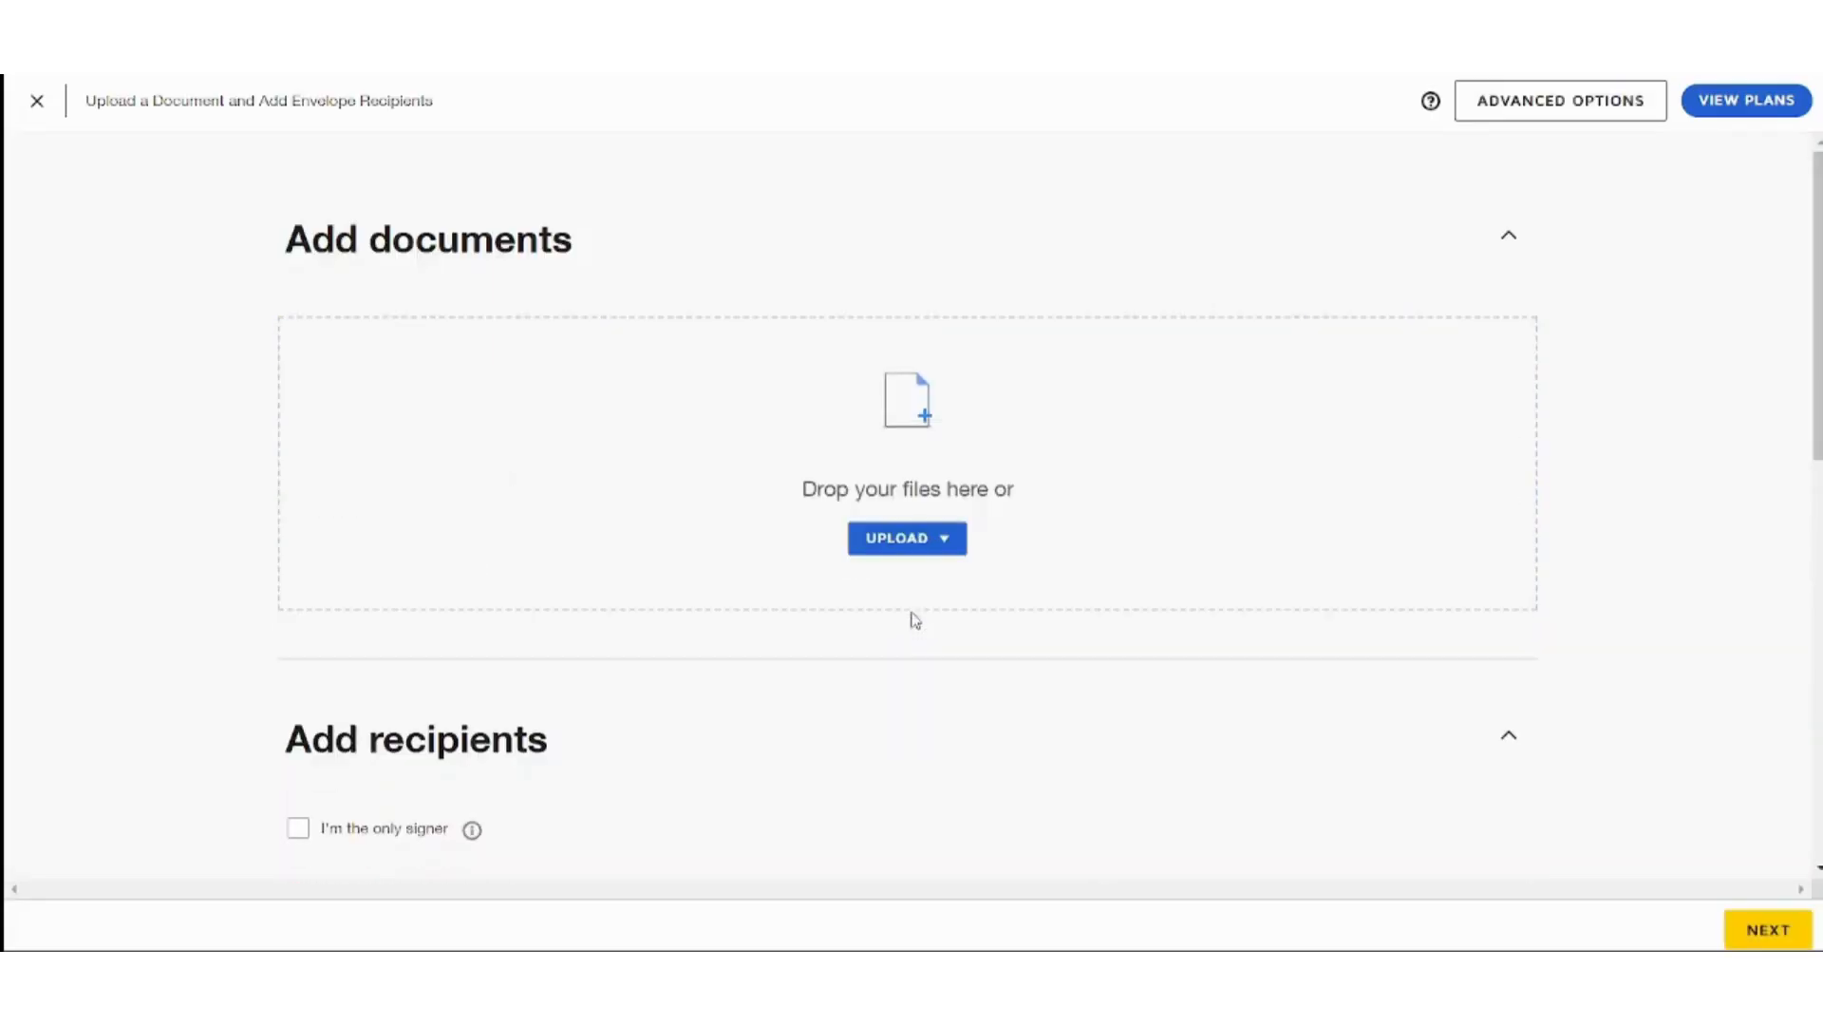
click(946, 544)
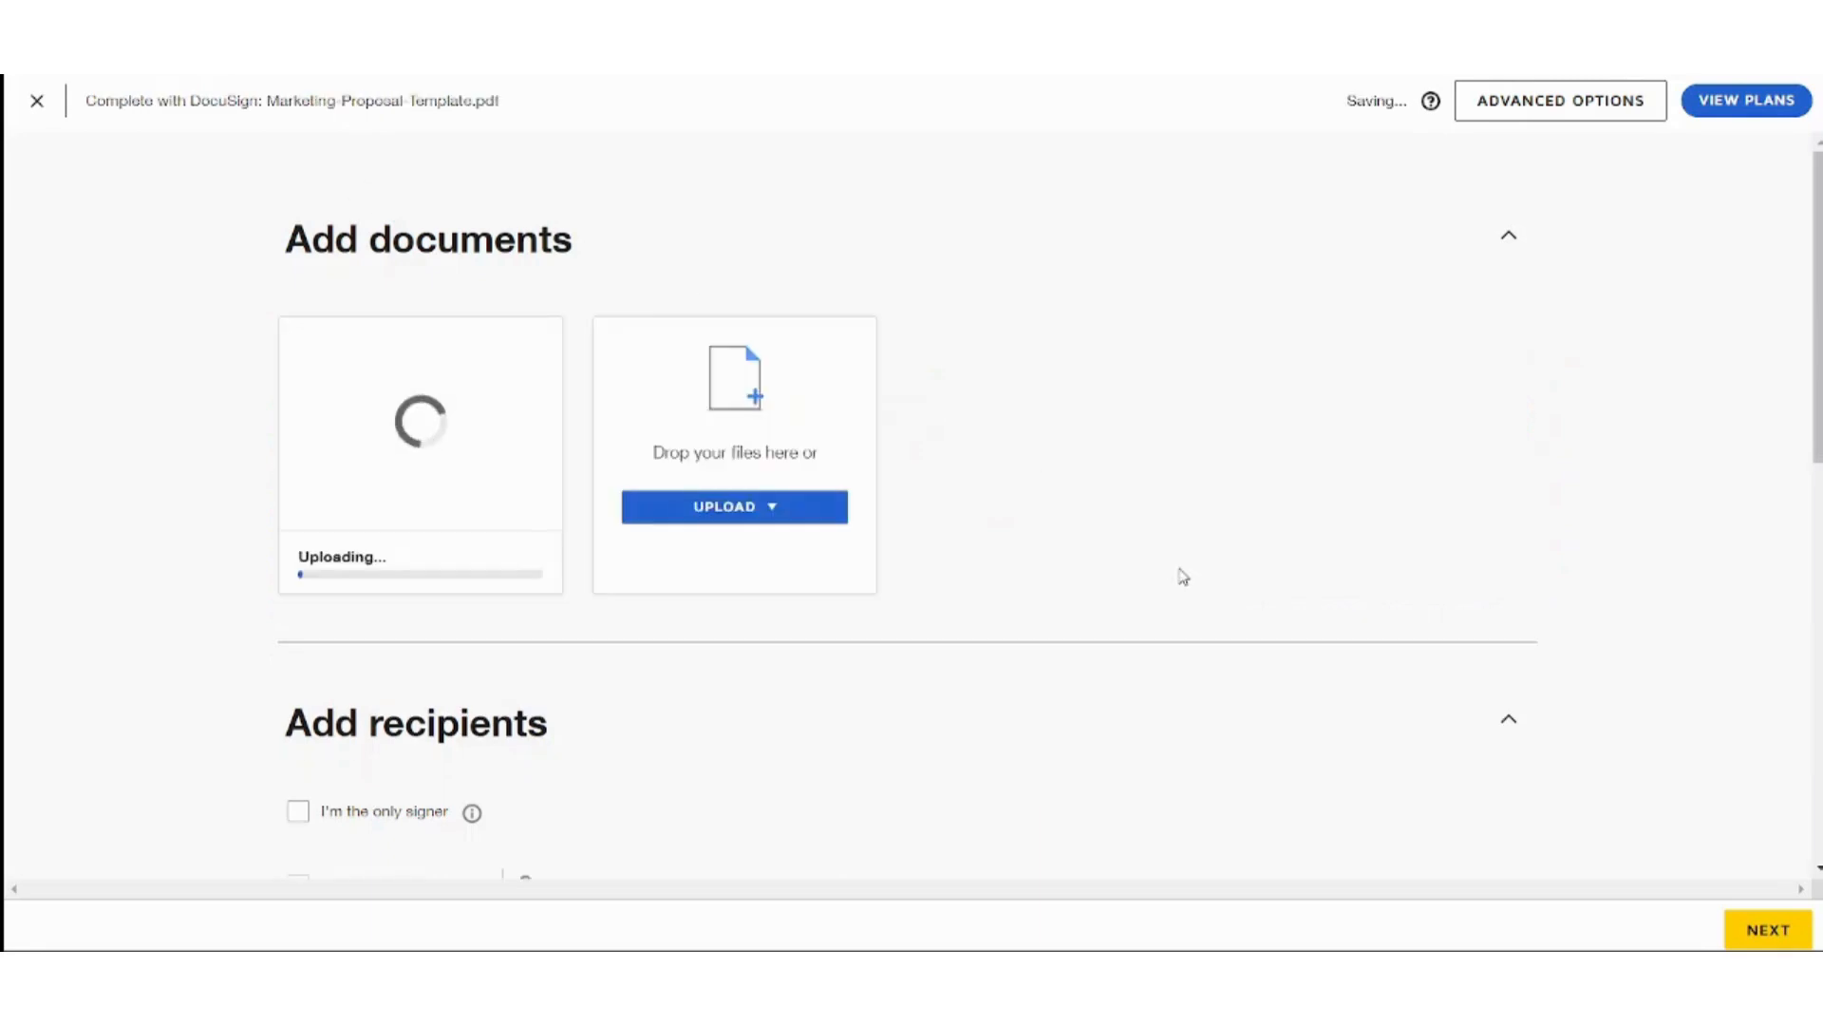
drag(1817, 379, 1817, 497)
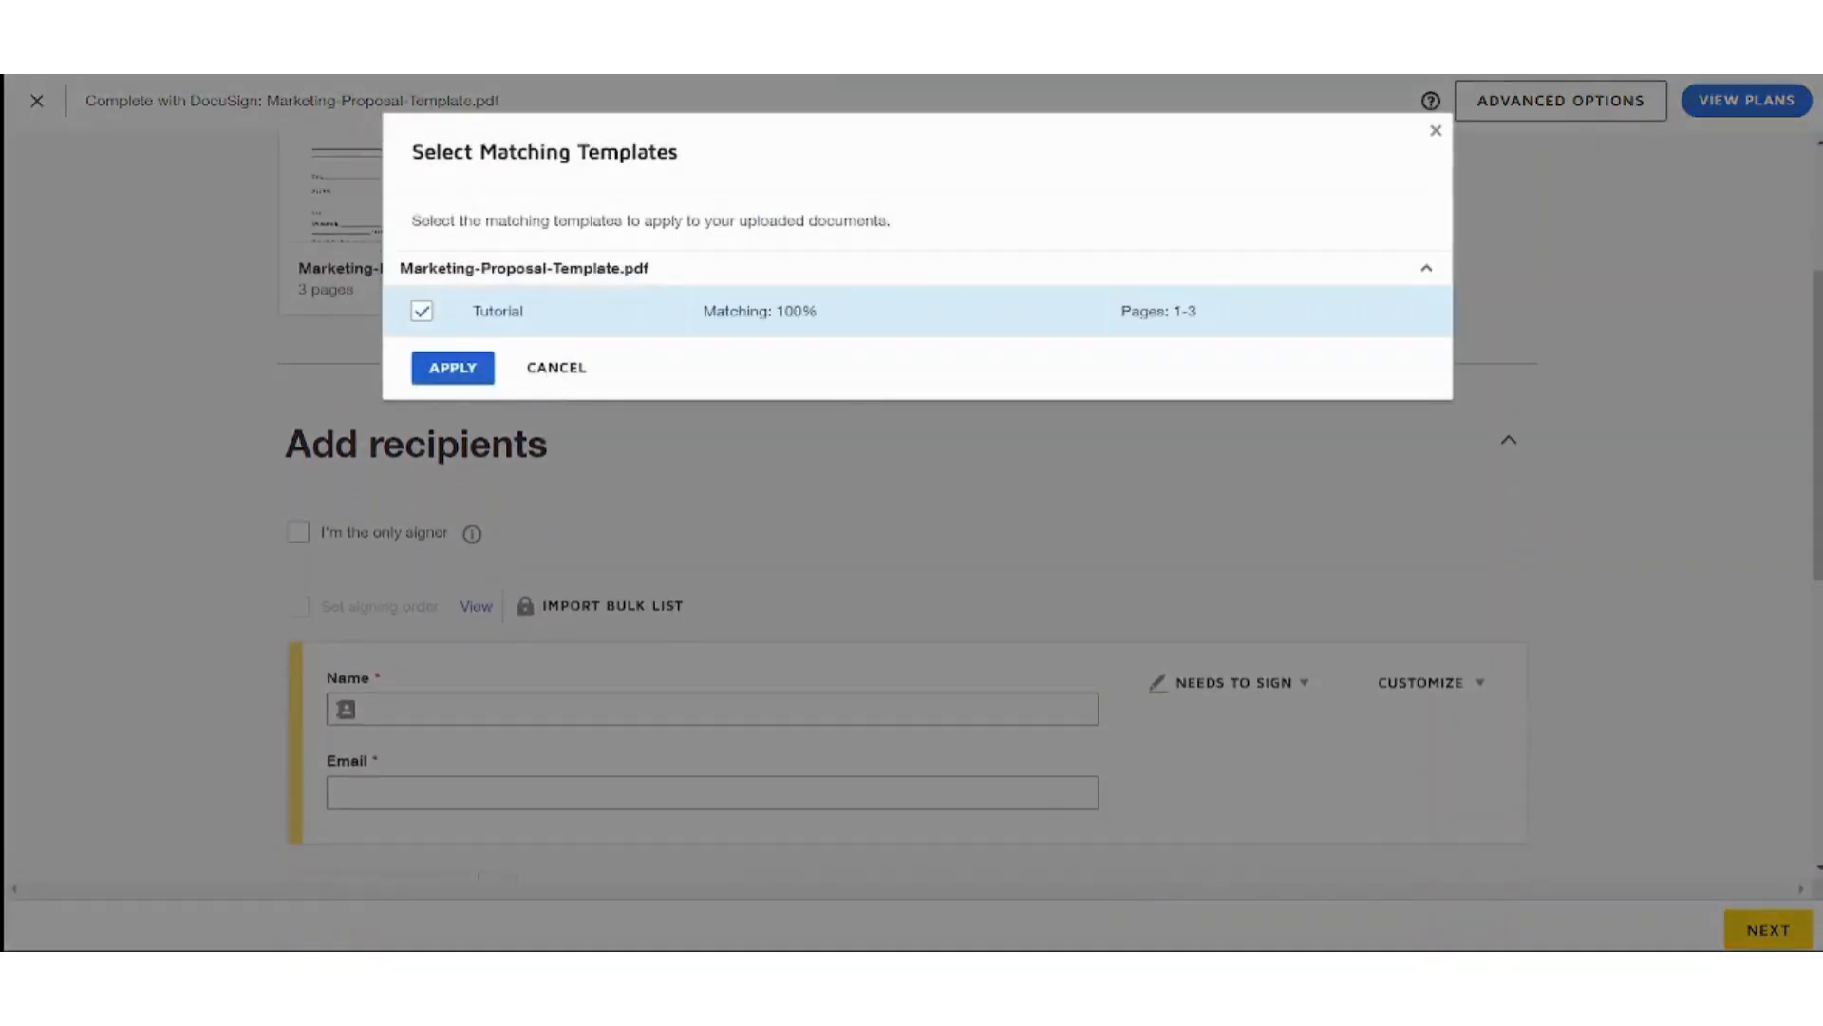
Skip the Tutorial template and add the recipient from the saved contacts.
click(1433, 132)
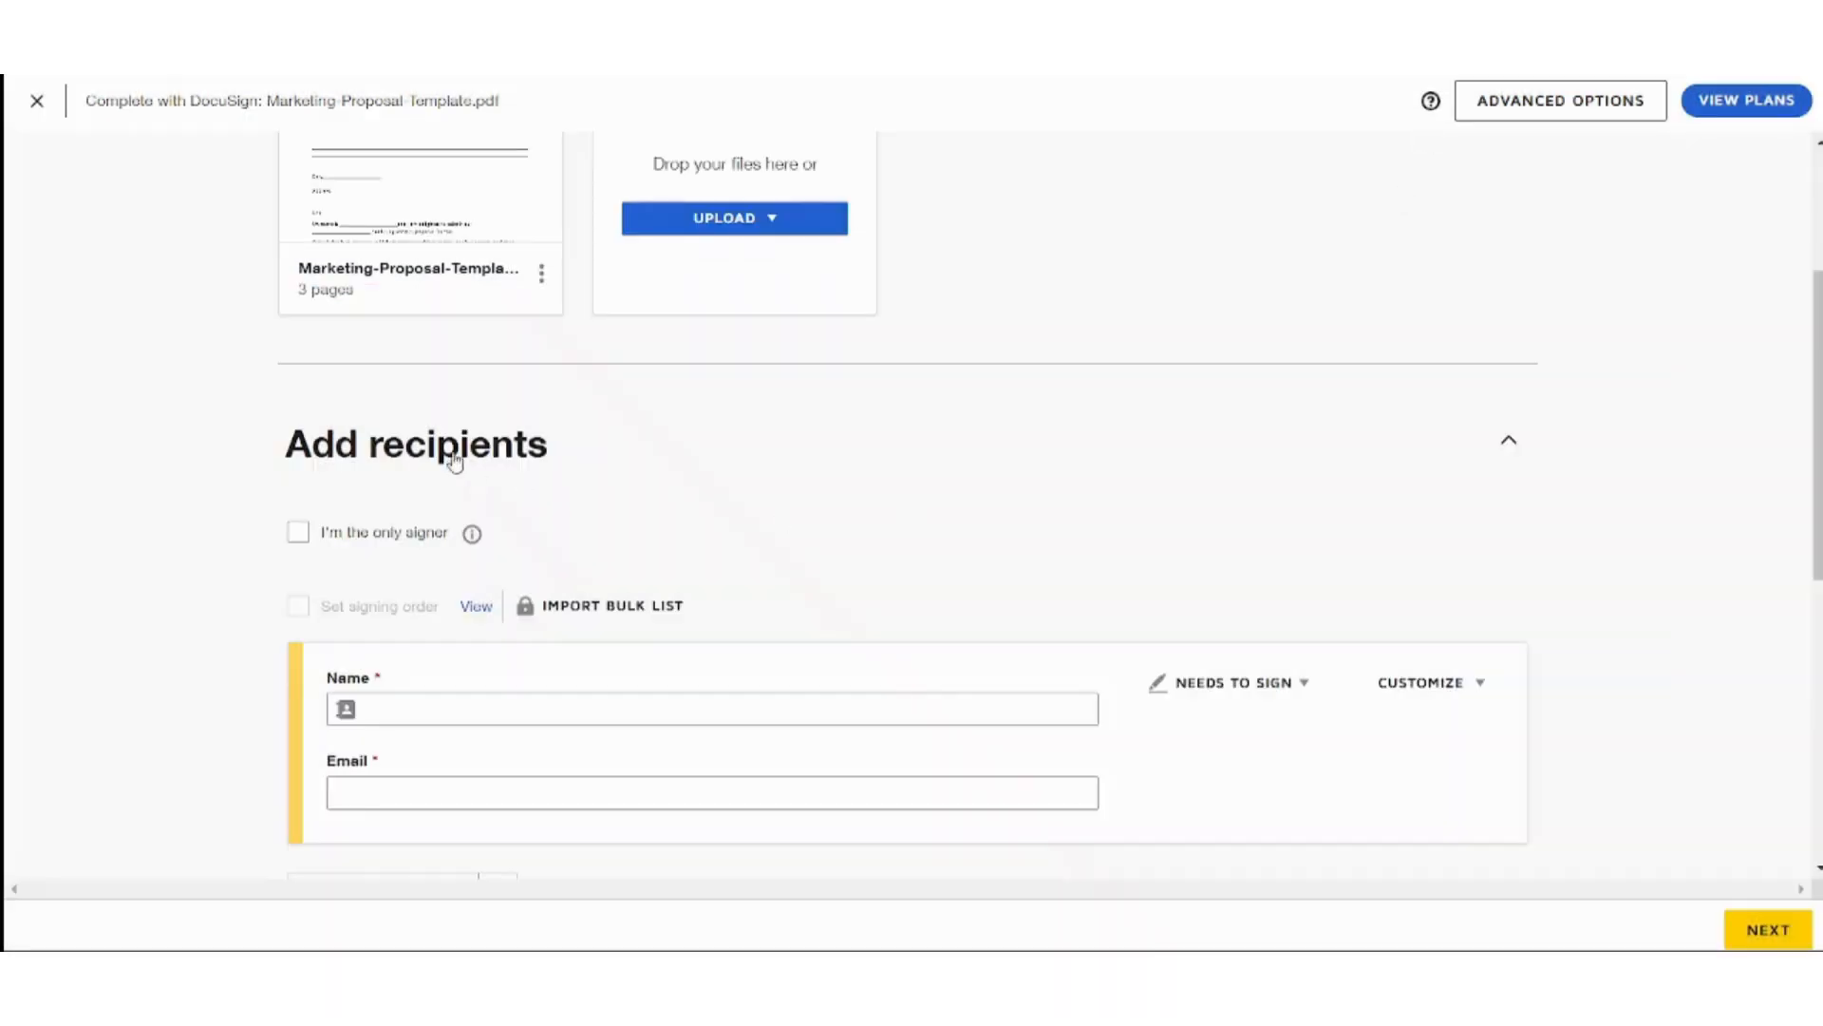
drag(1817, 427, 1818, 507)
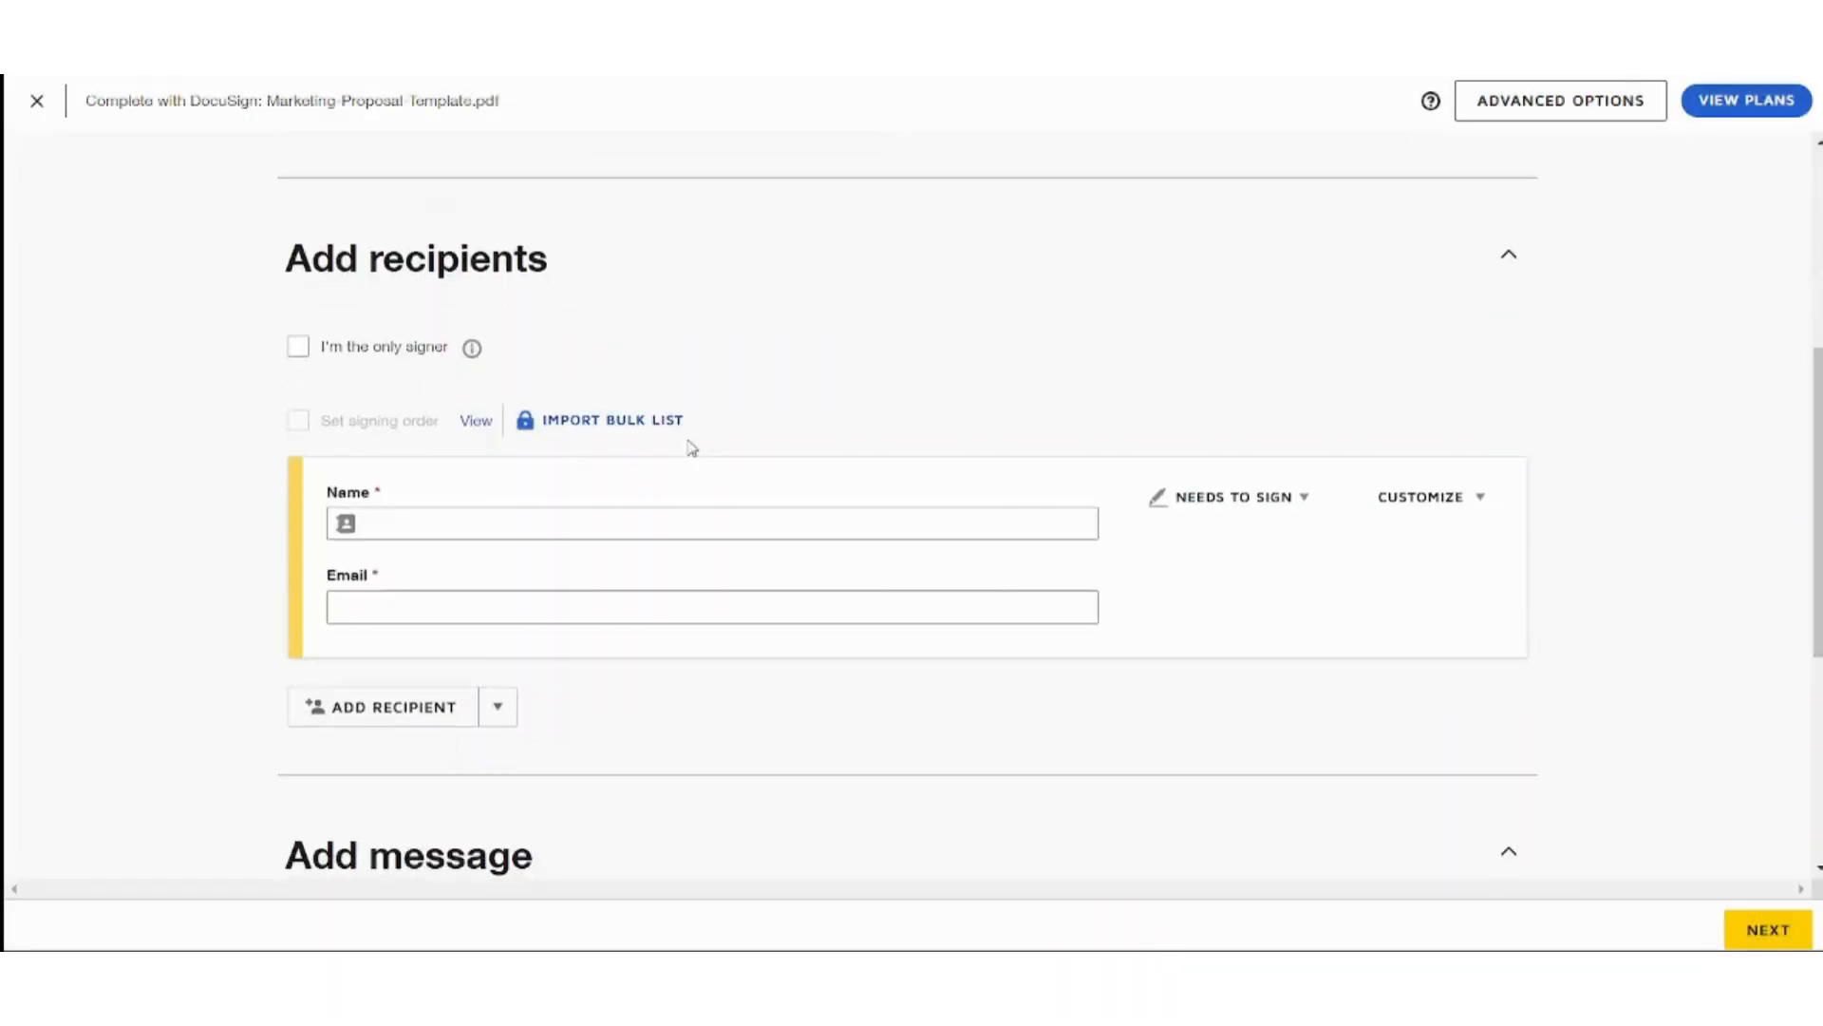
click(300, 347)
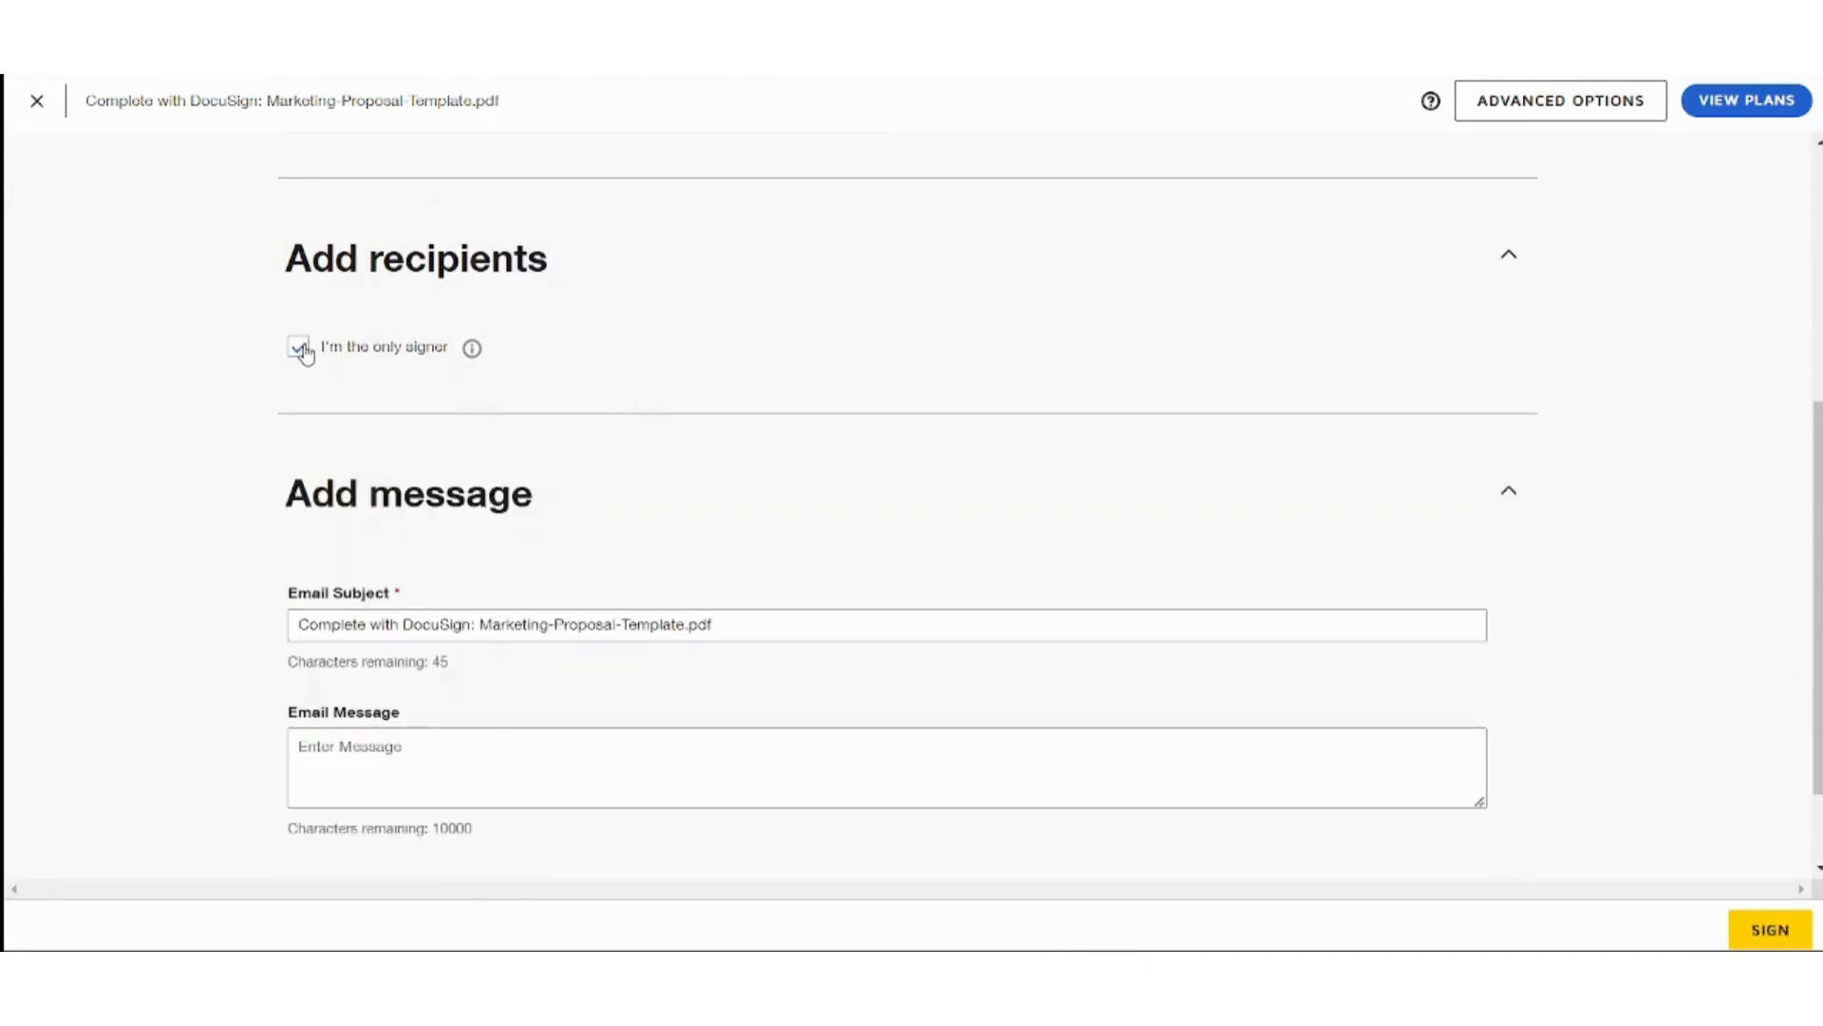
click(300, 349)
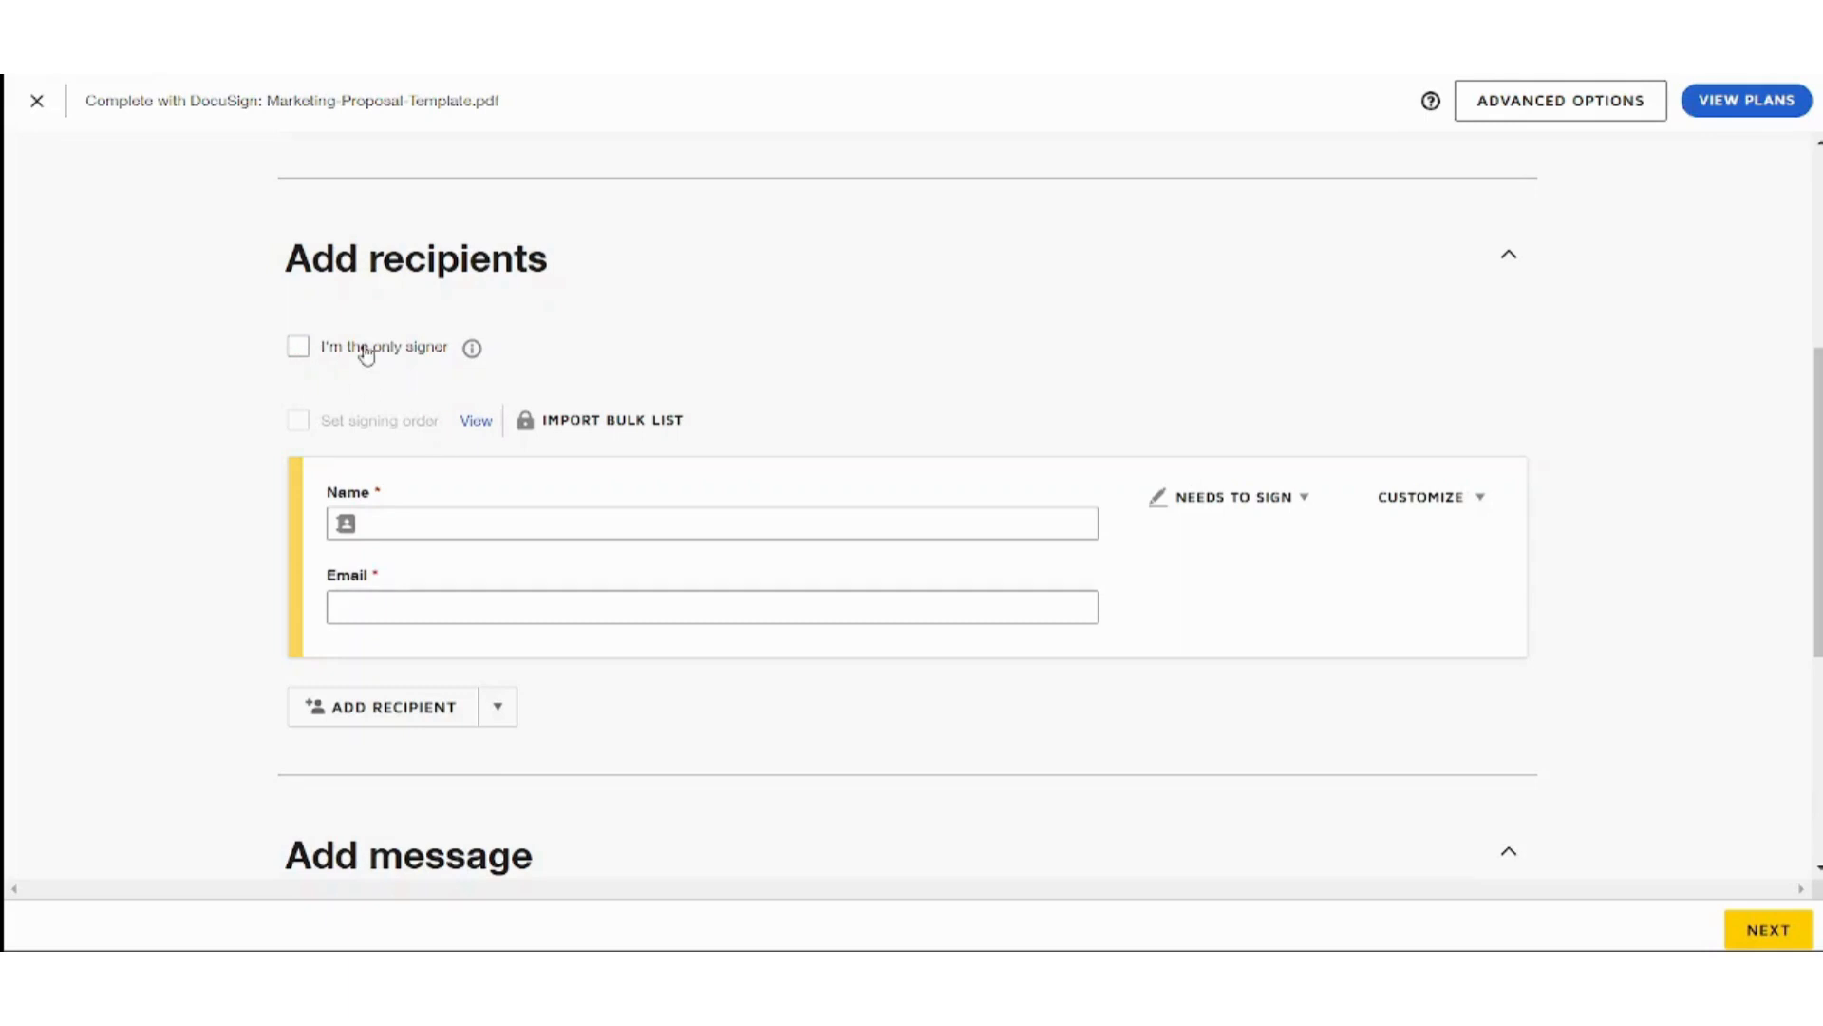
click(470, 528)
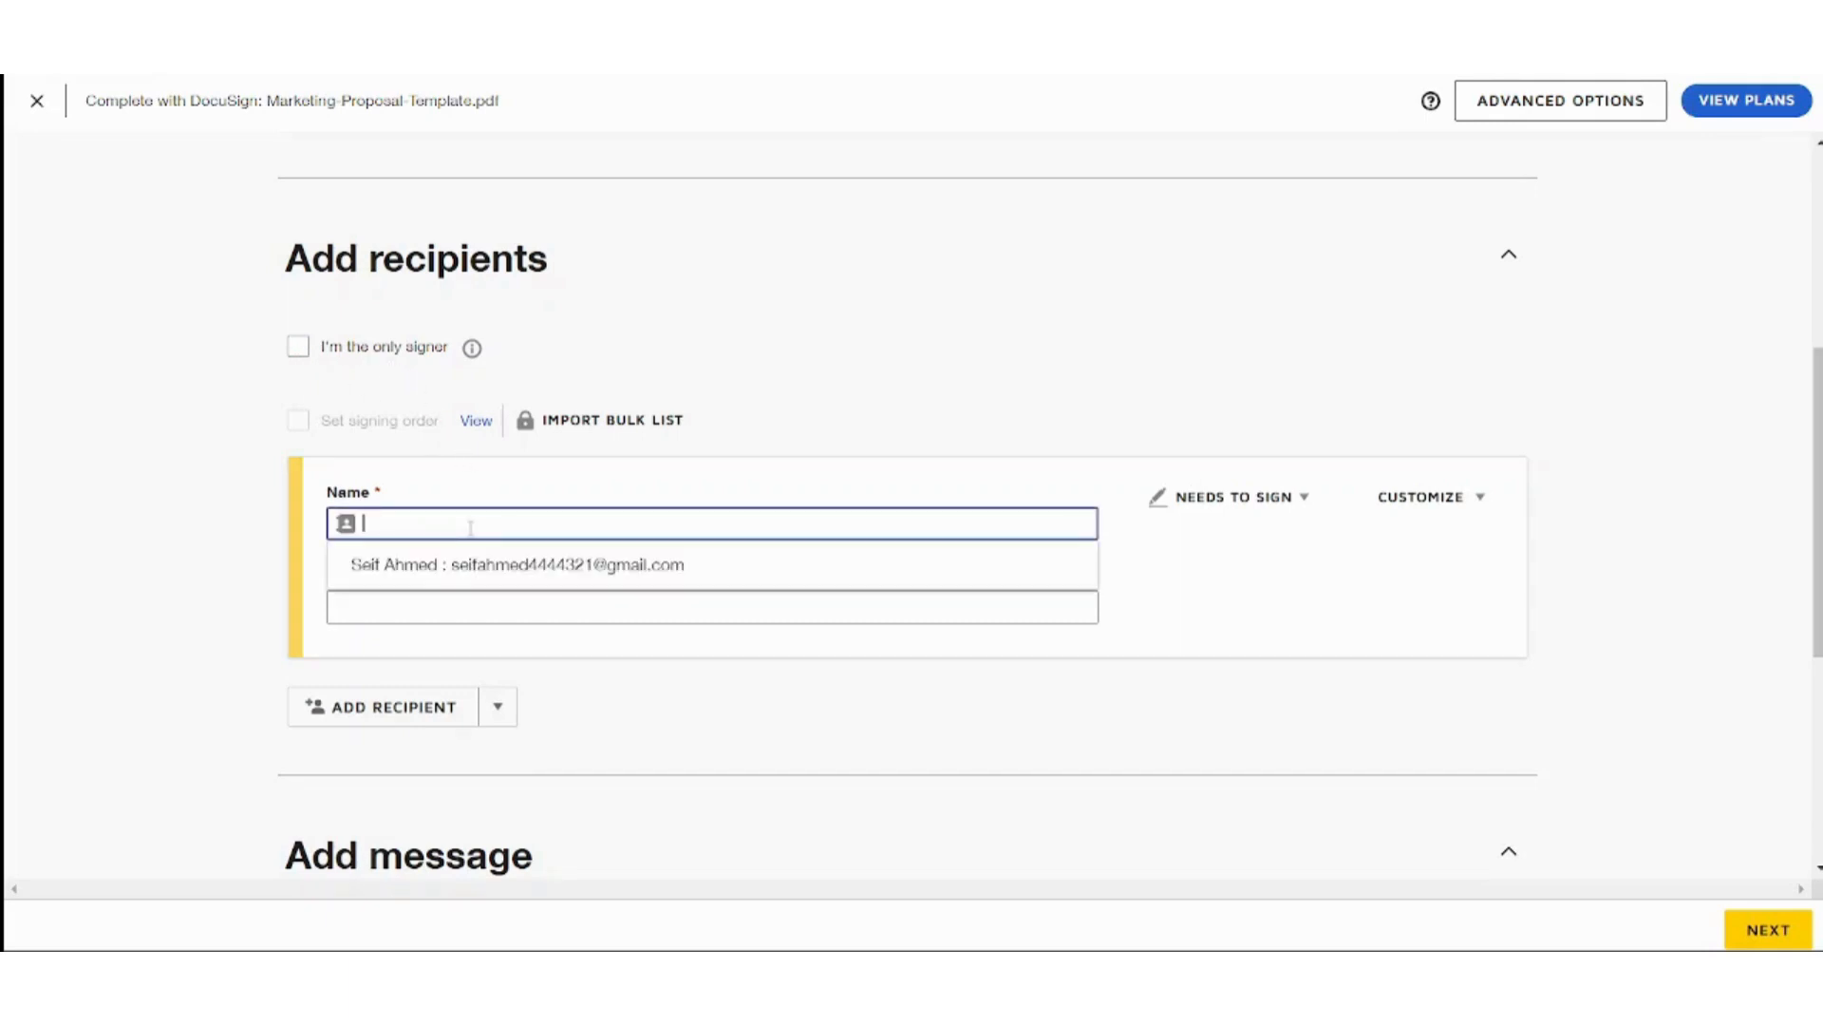
text(sarah)
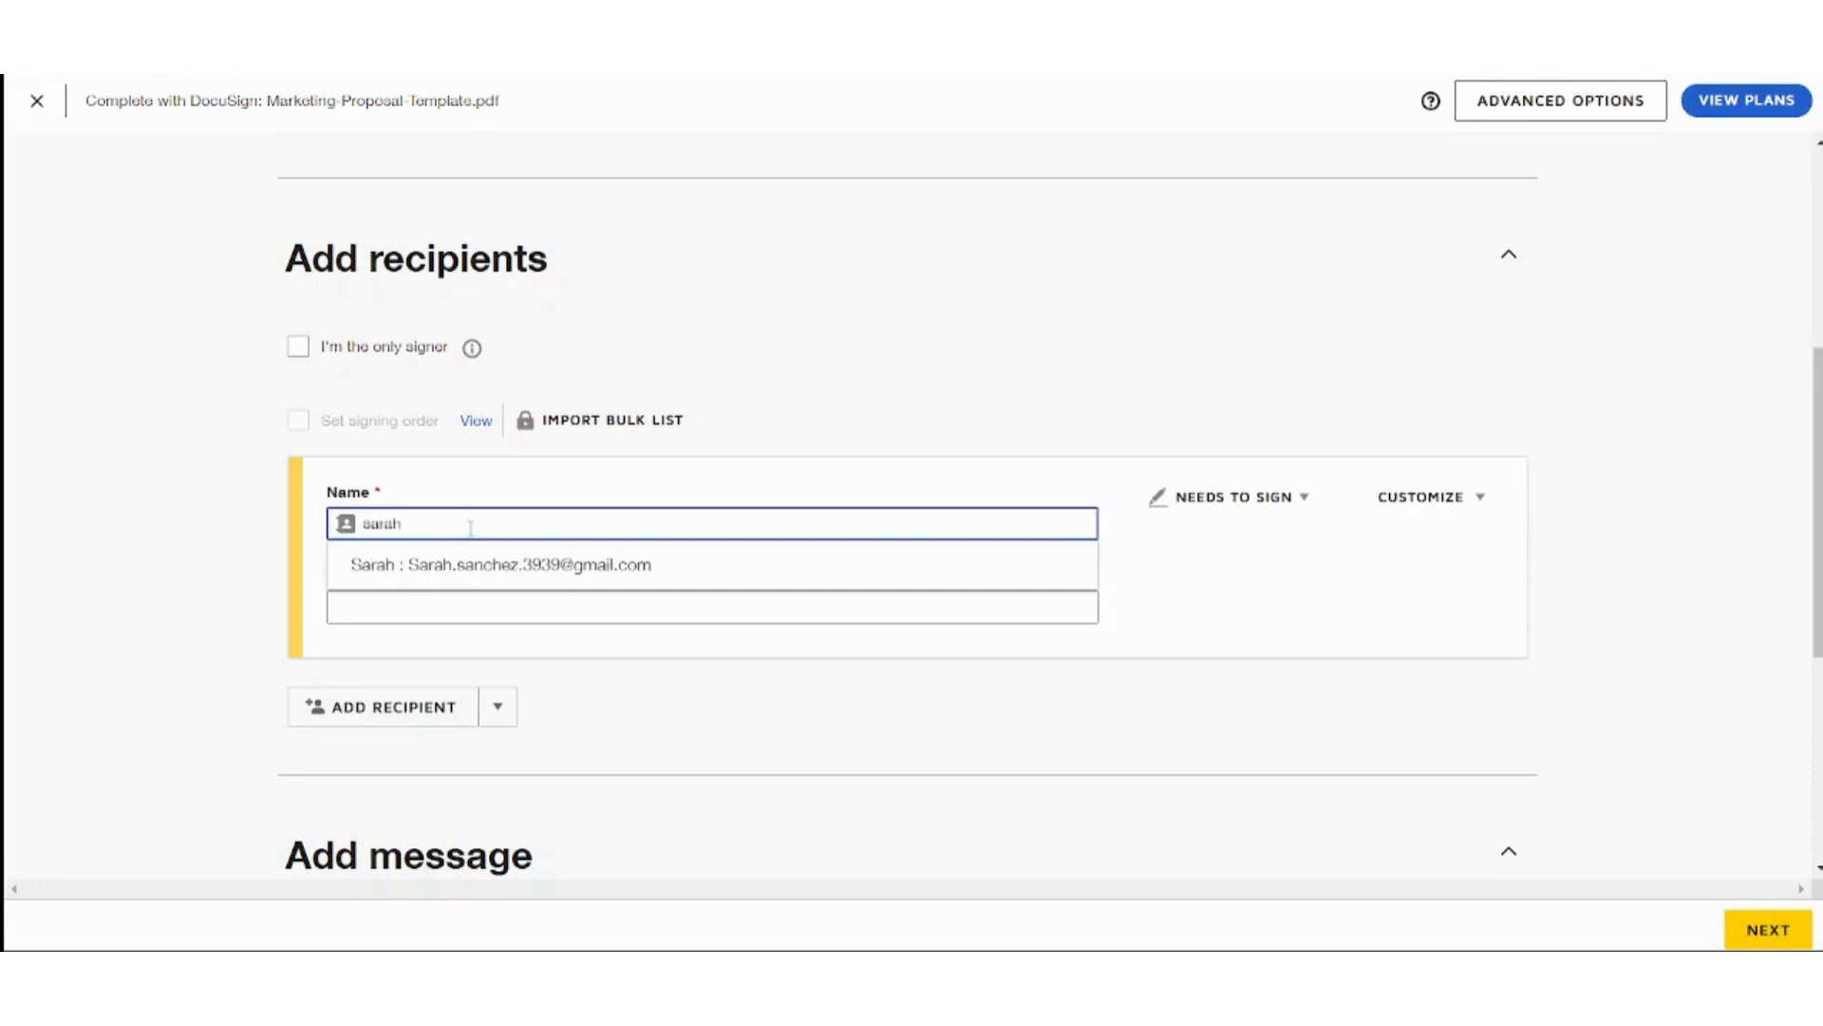
click(472, 568)
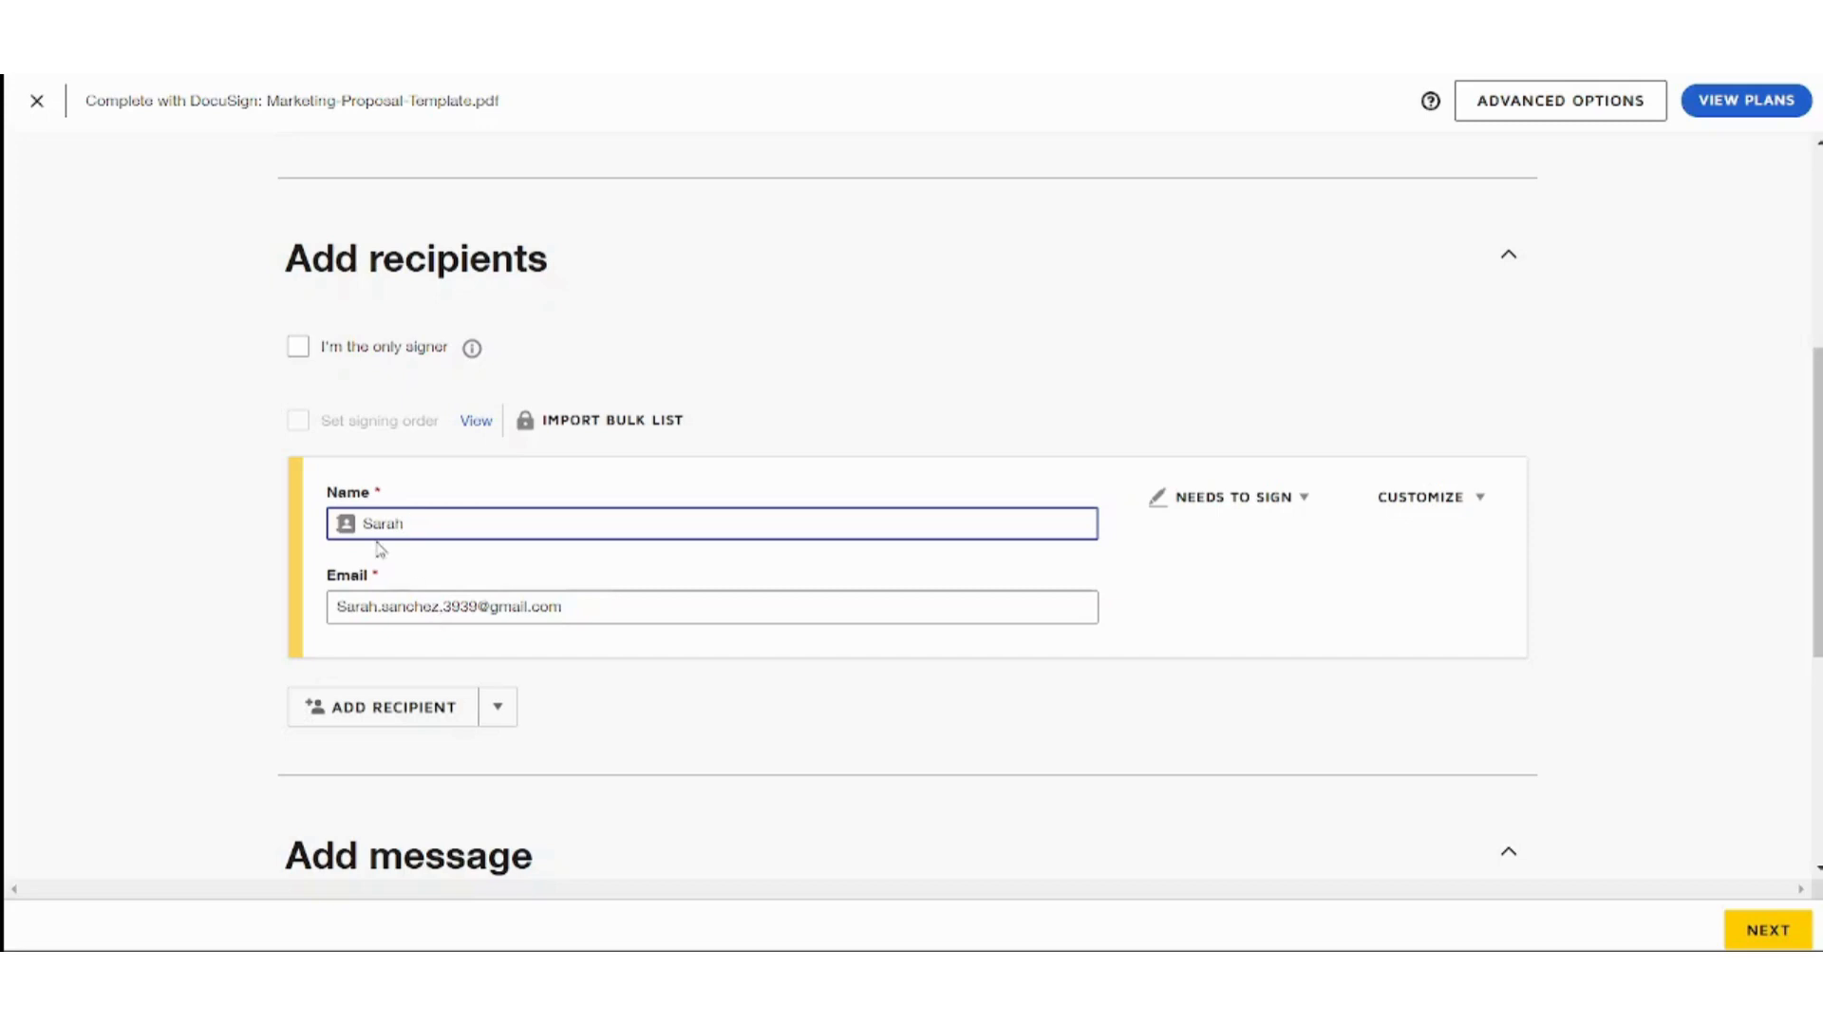
Review the address book, Needs to Sign roles and Customize options, keeping the defaults.
click(348, 526)
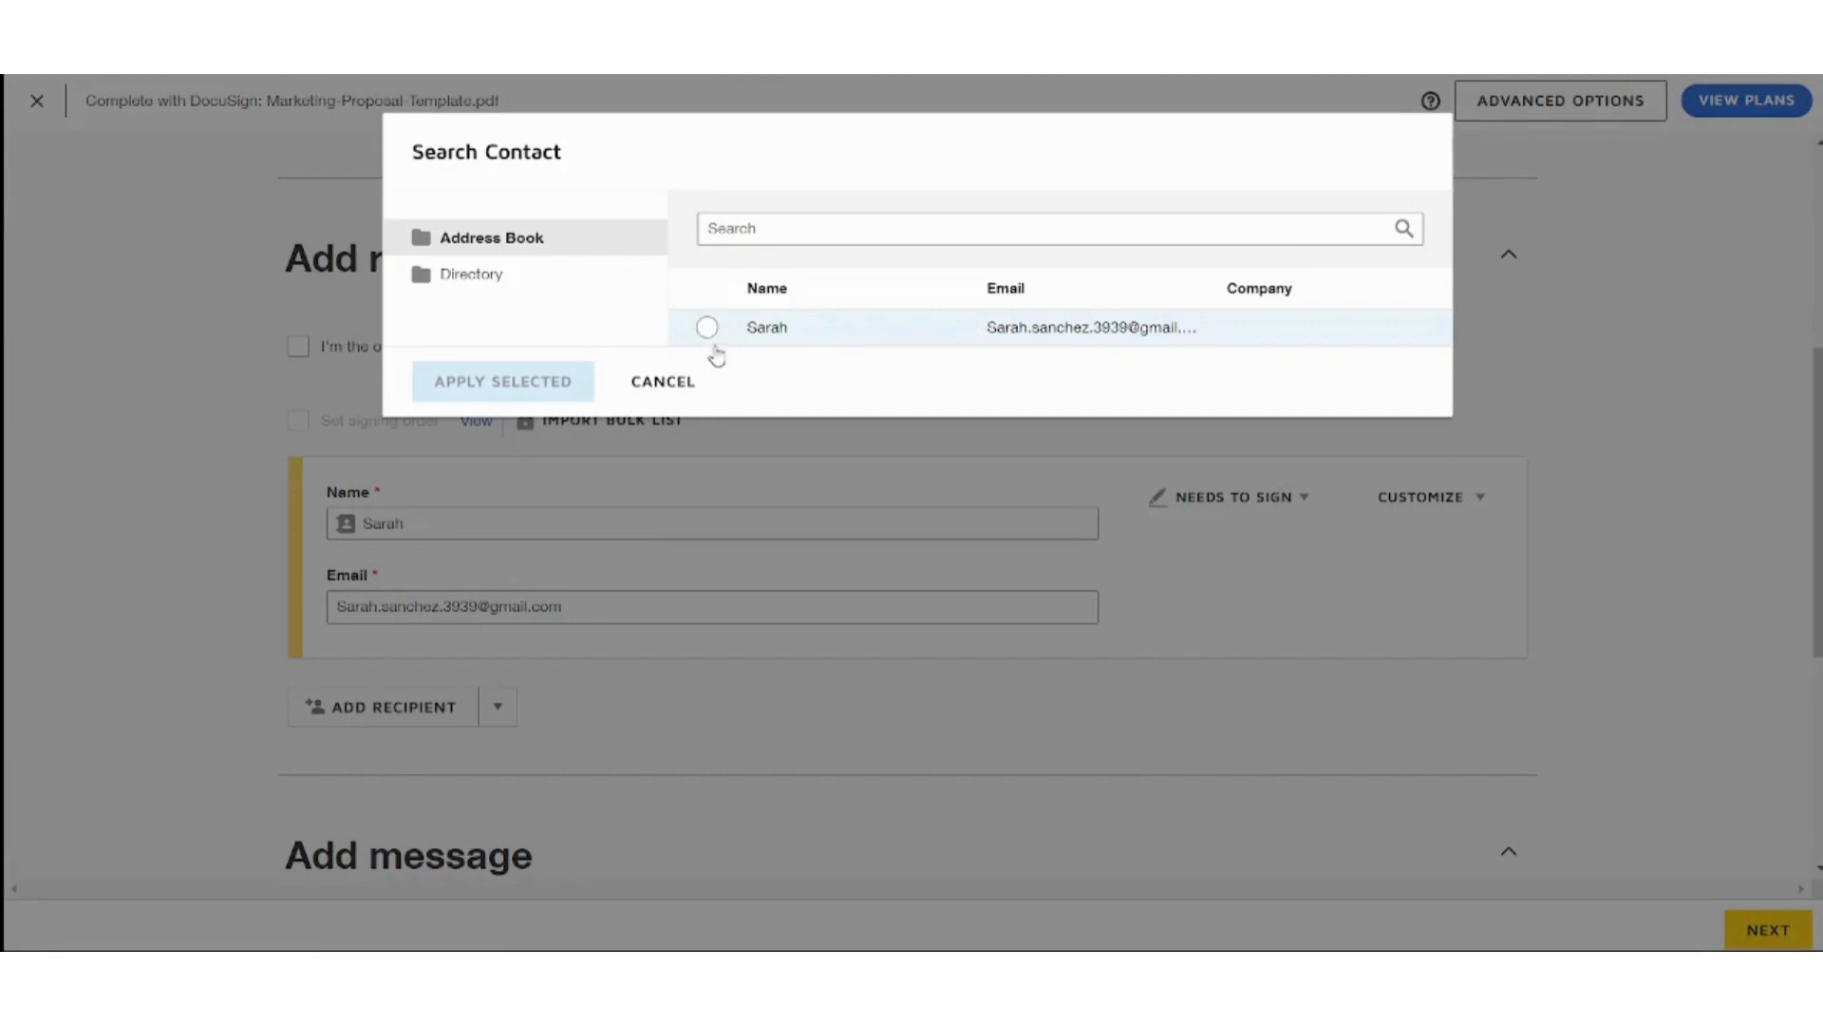
click(675, 387)
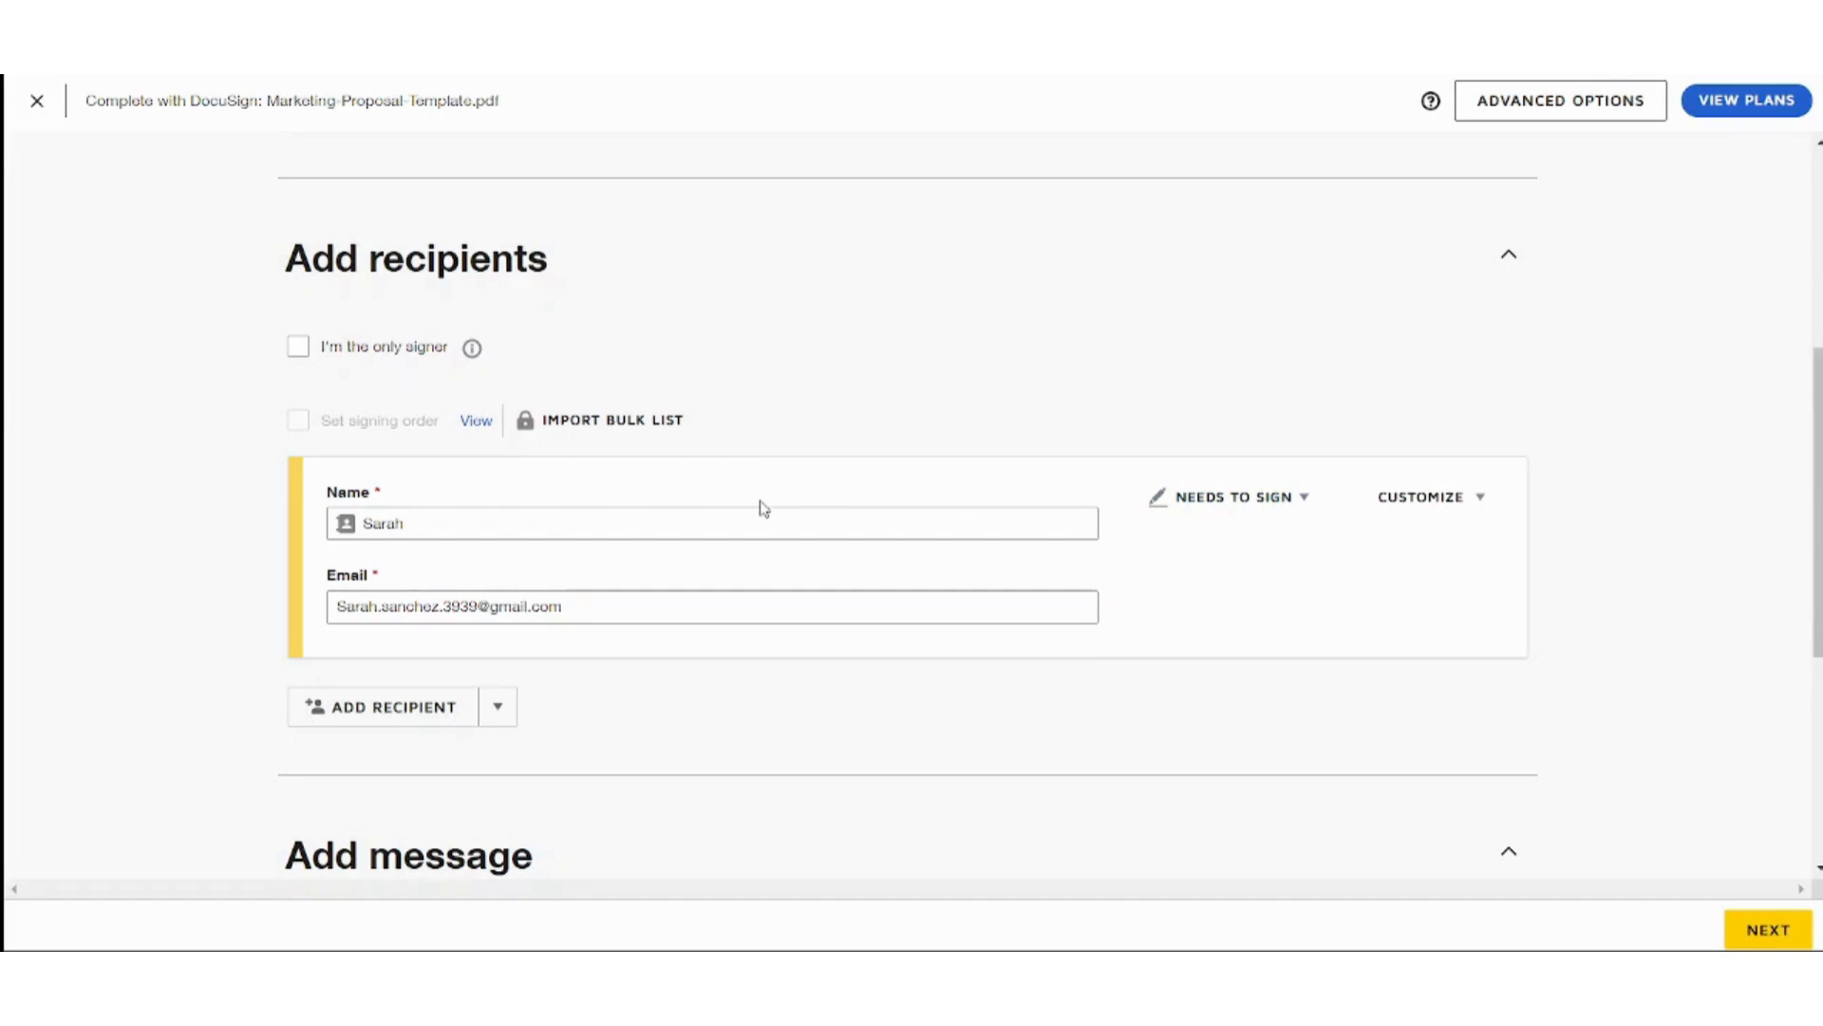
click(1292, 504)
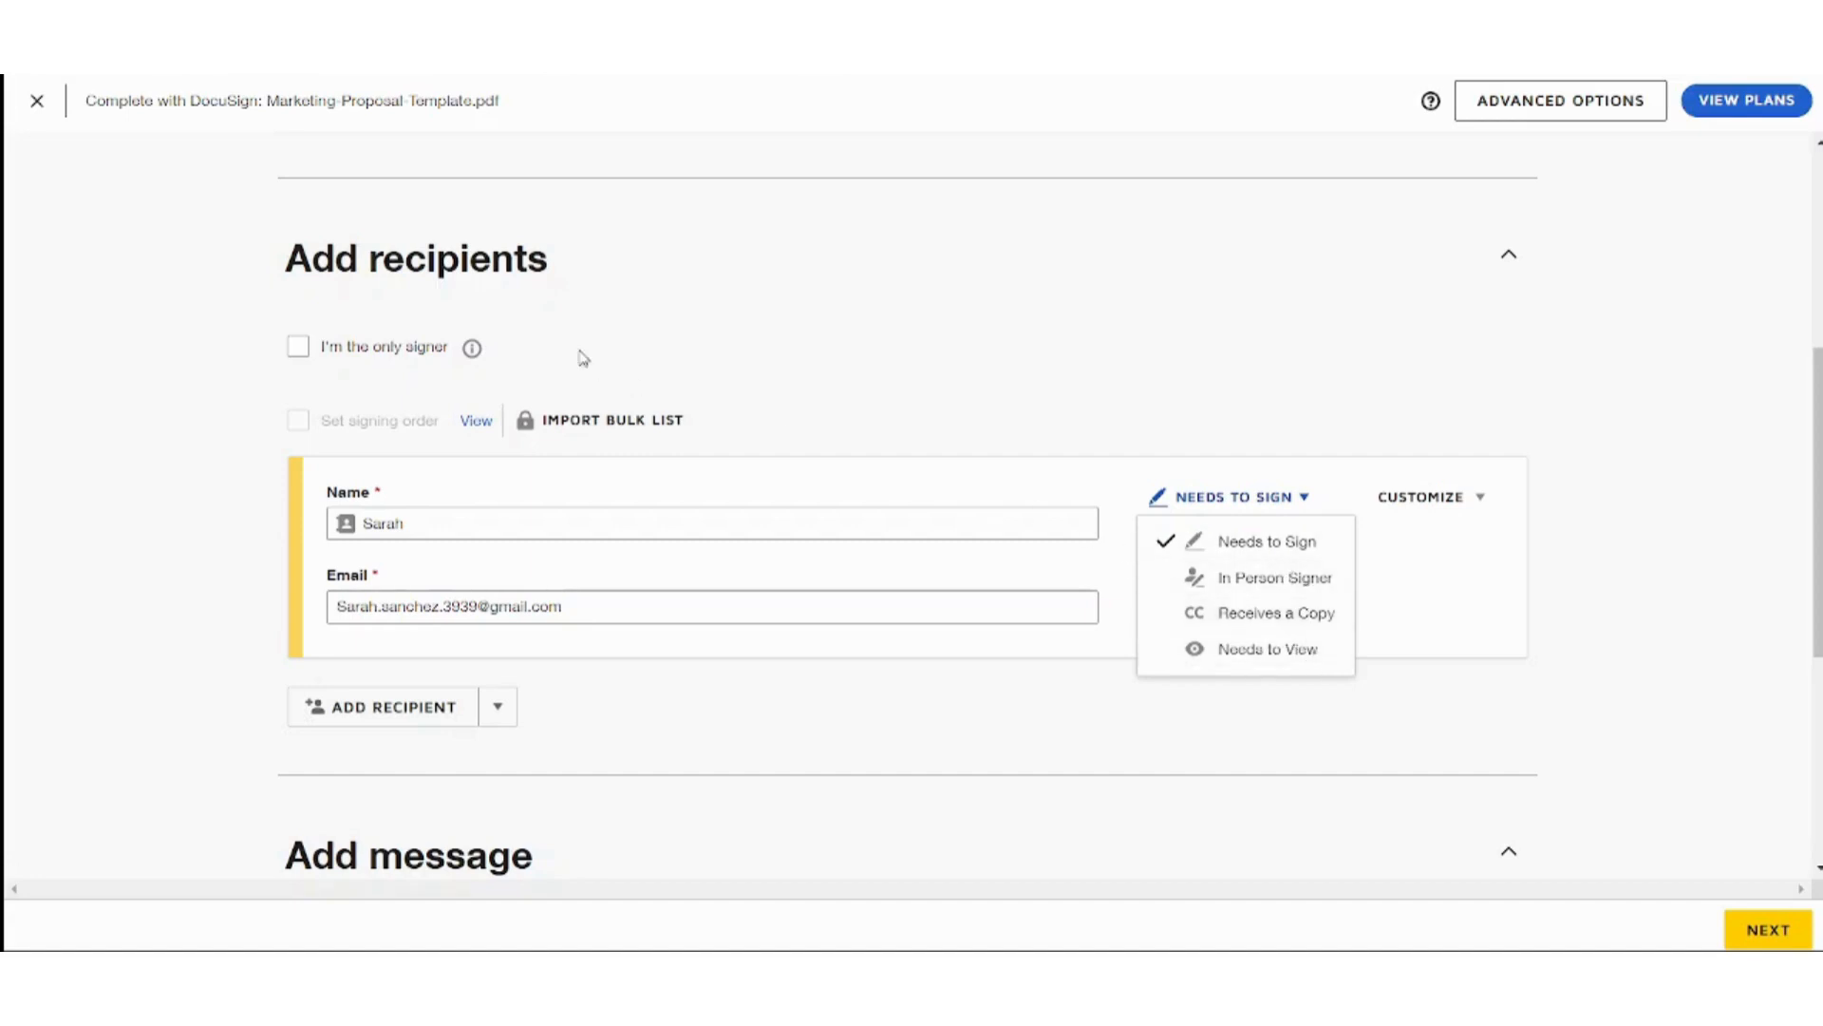
click(1537, 336)
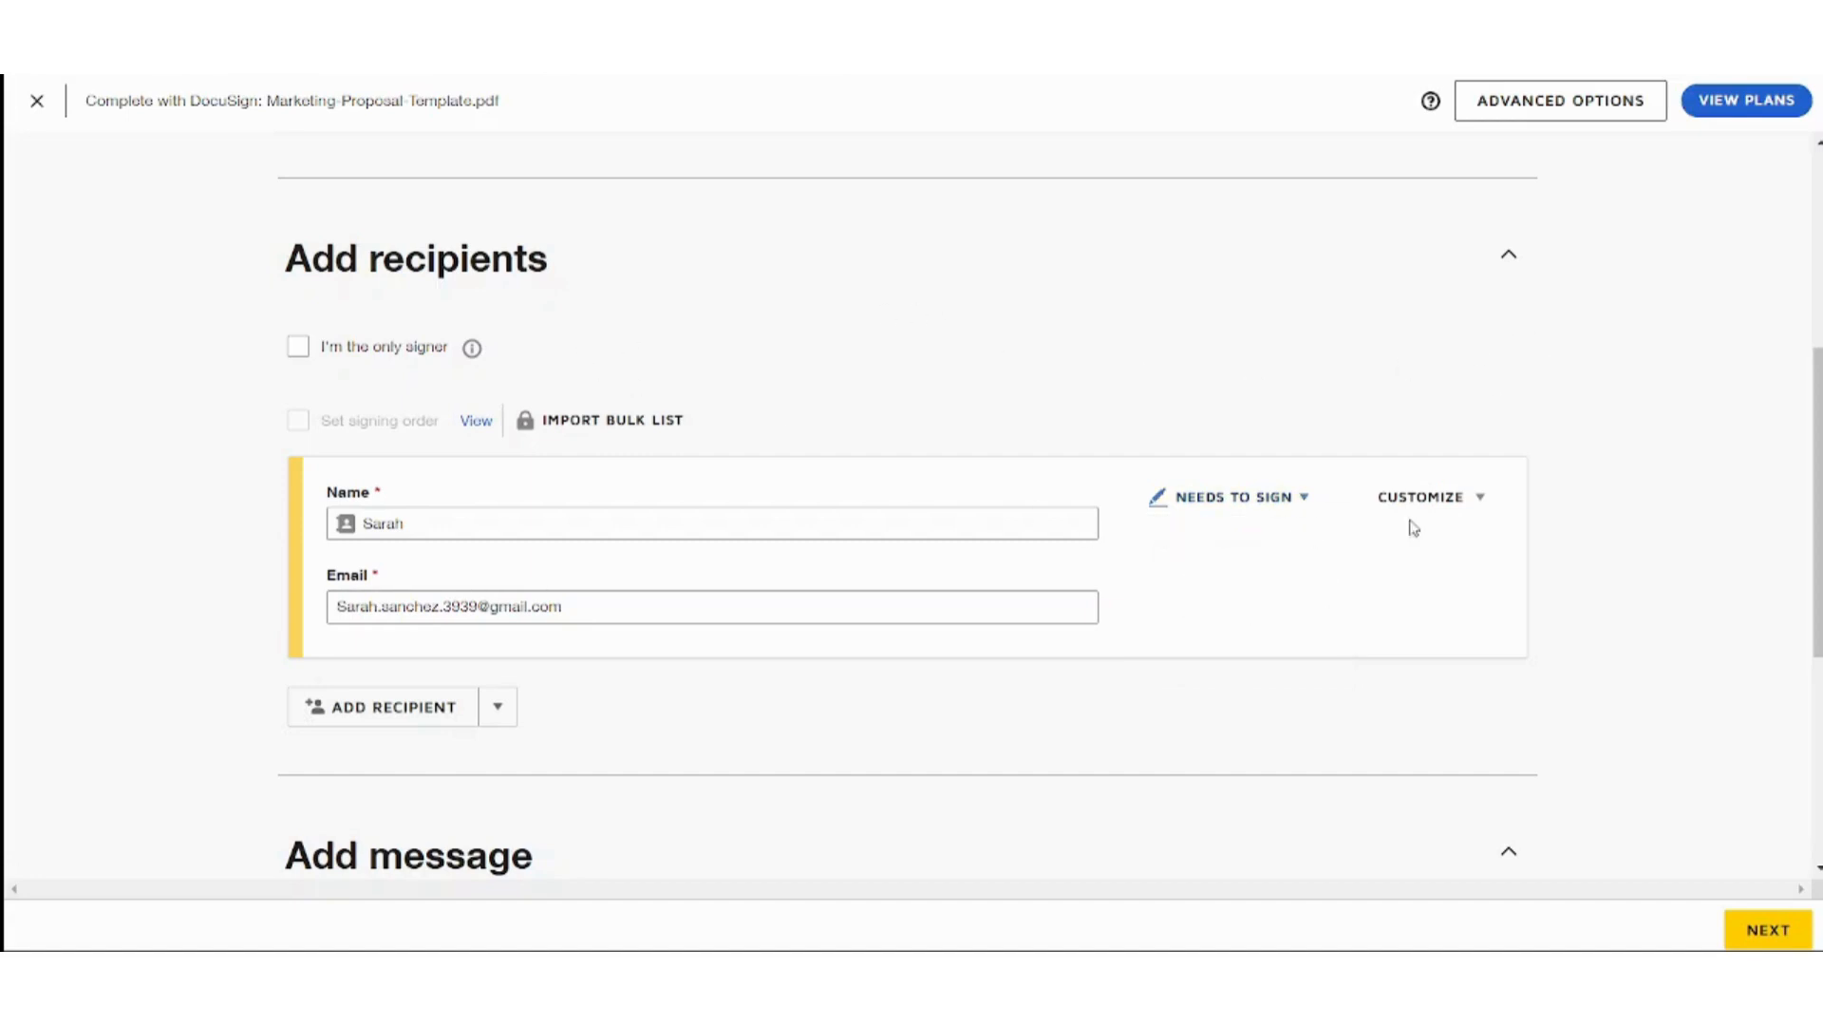
click(1429, 510)
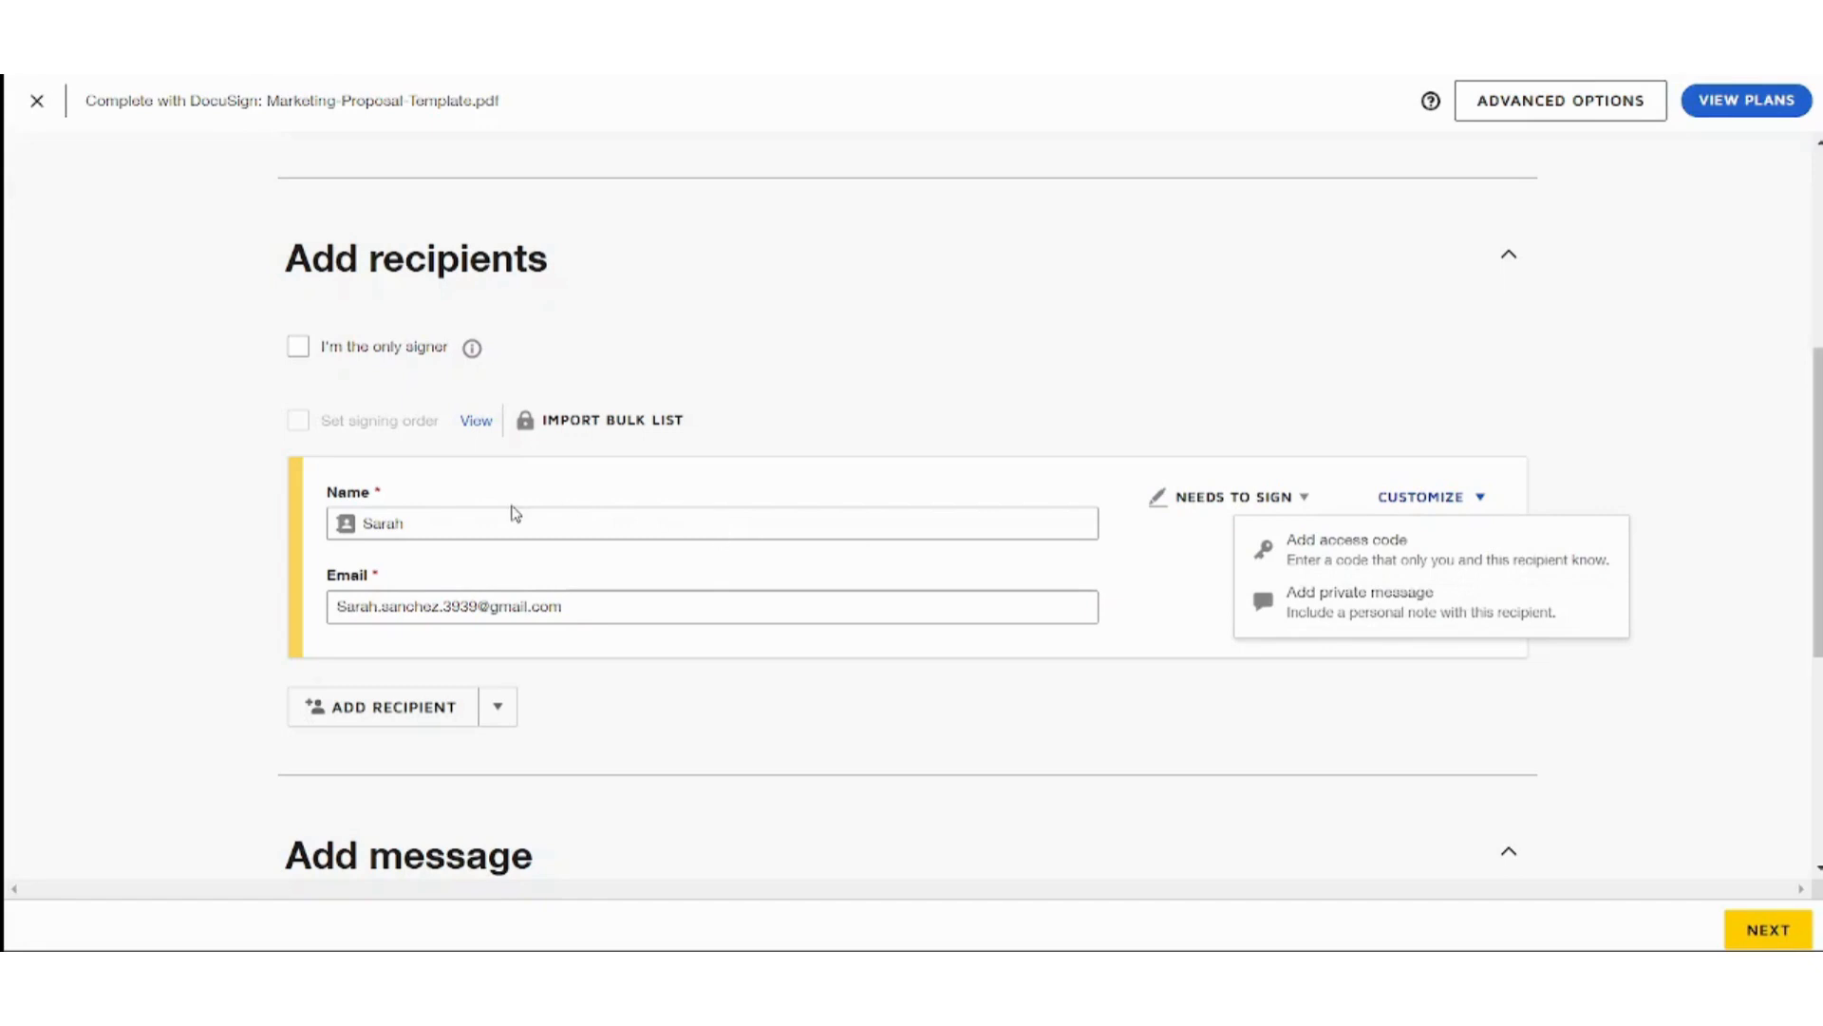
click(1565, 429)
Keep the default email subject and message and move on to the field editor.
scroll(765, 516, down, 5)
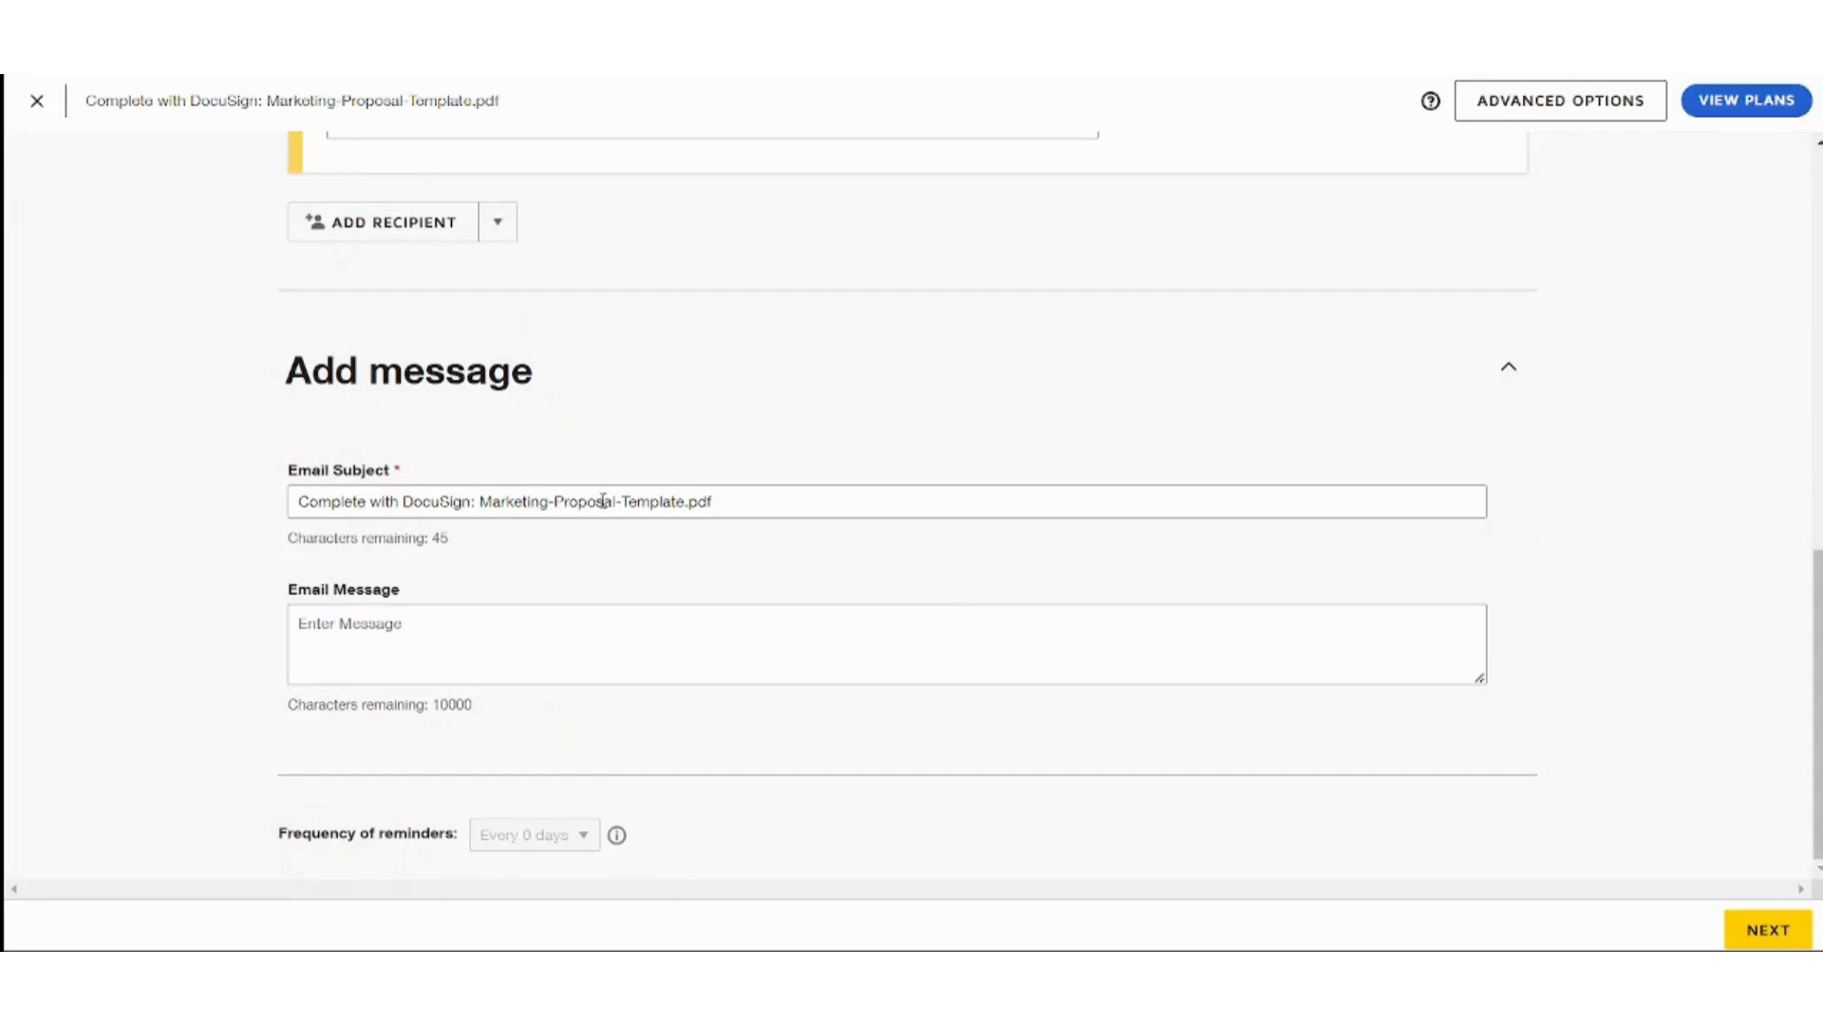
click(512, 628)
mouse_move(629, 826)
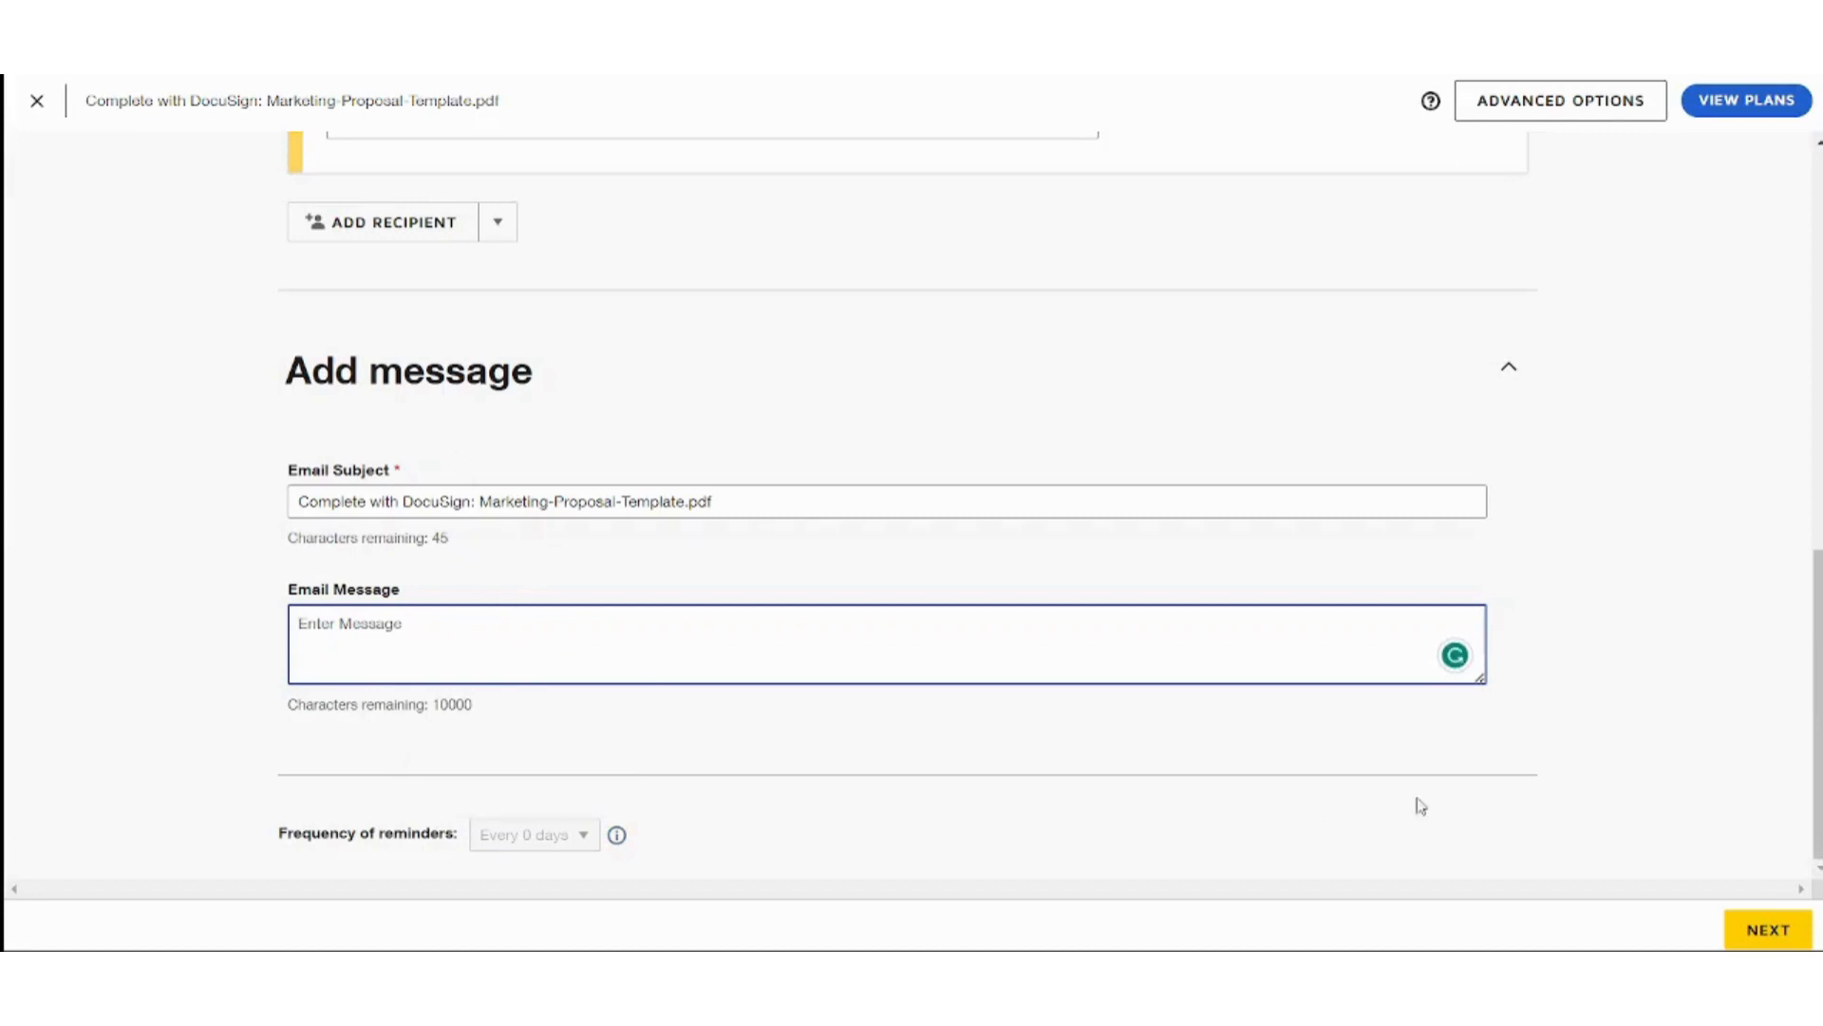
click(1750, 923)
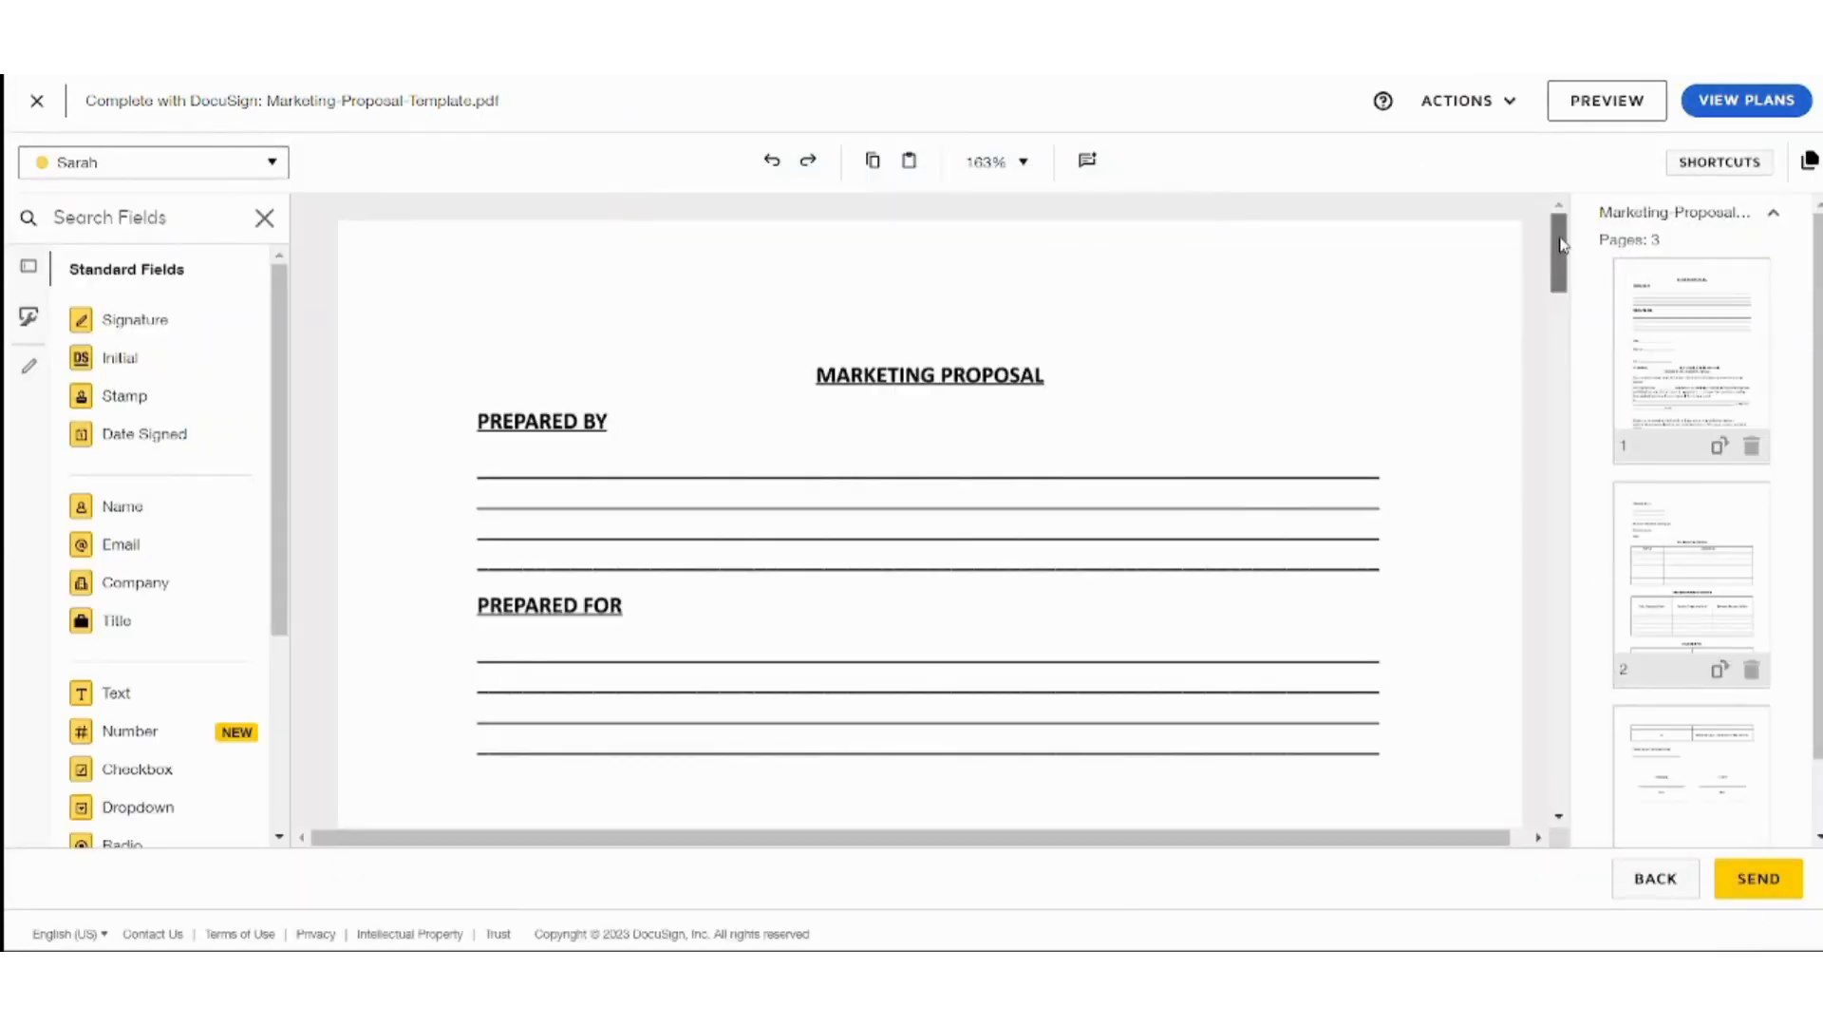
Put a Date Signed field beside page 1's Date line, then show the last page's COMPANY and CLIENT lines.
drag(1558, 250, 1506, 294)
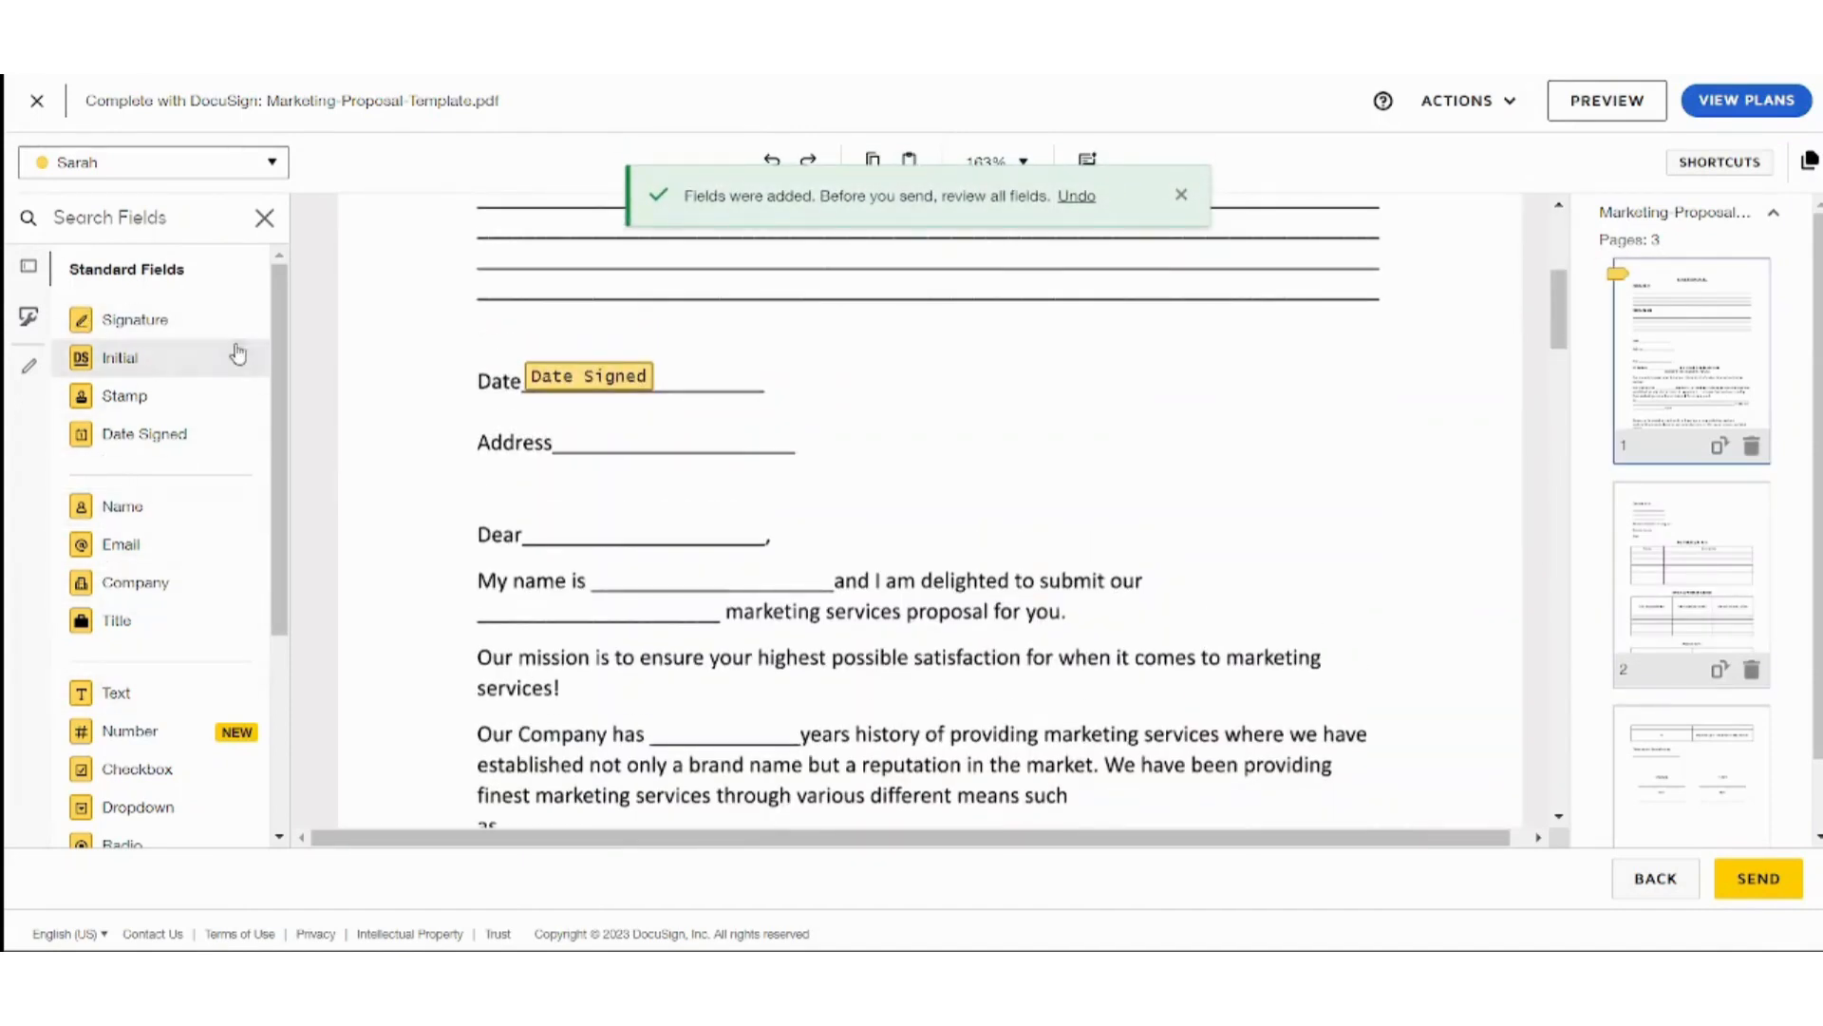
scroll(251, 346, down, 3)
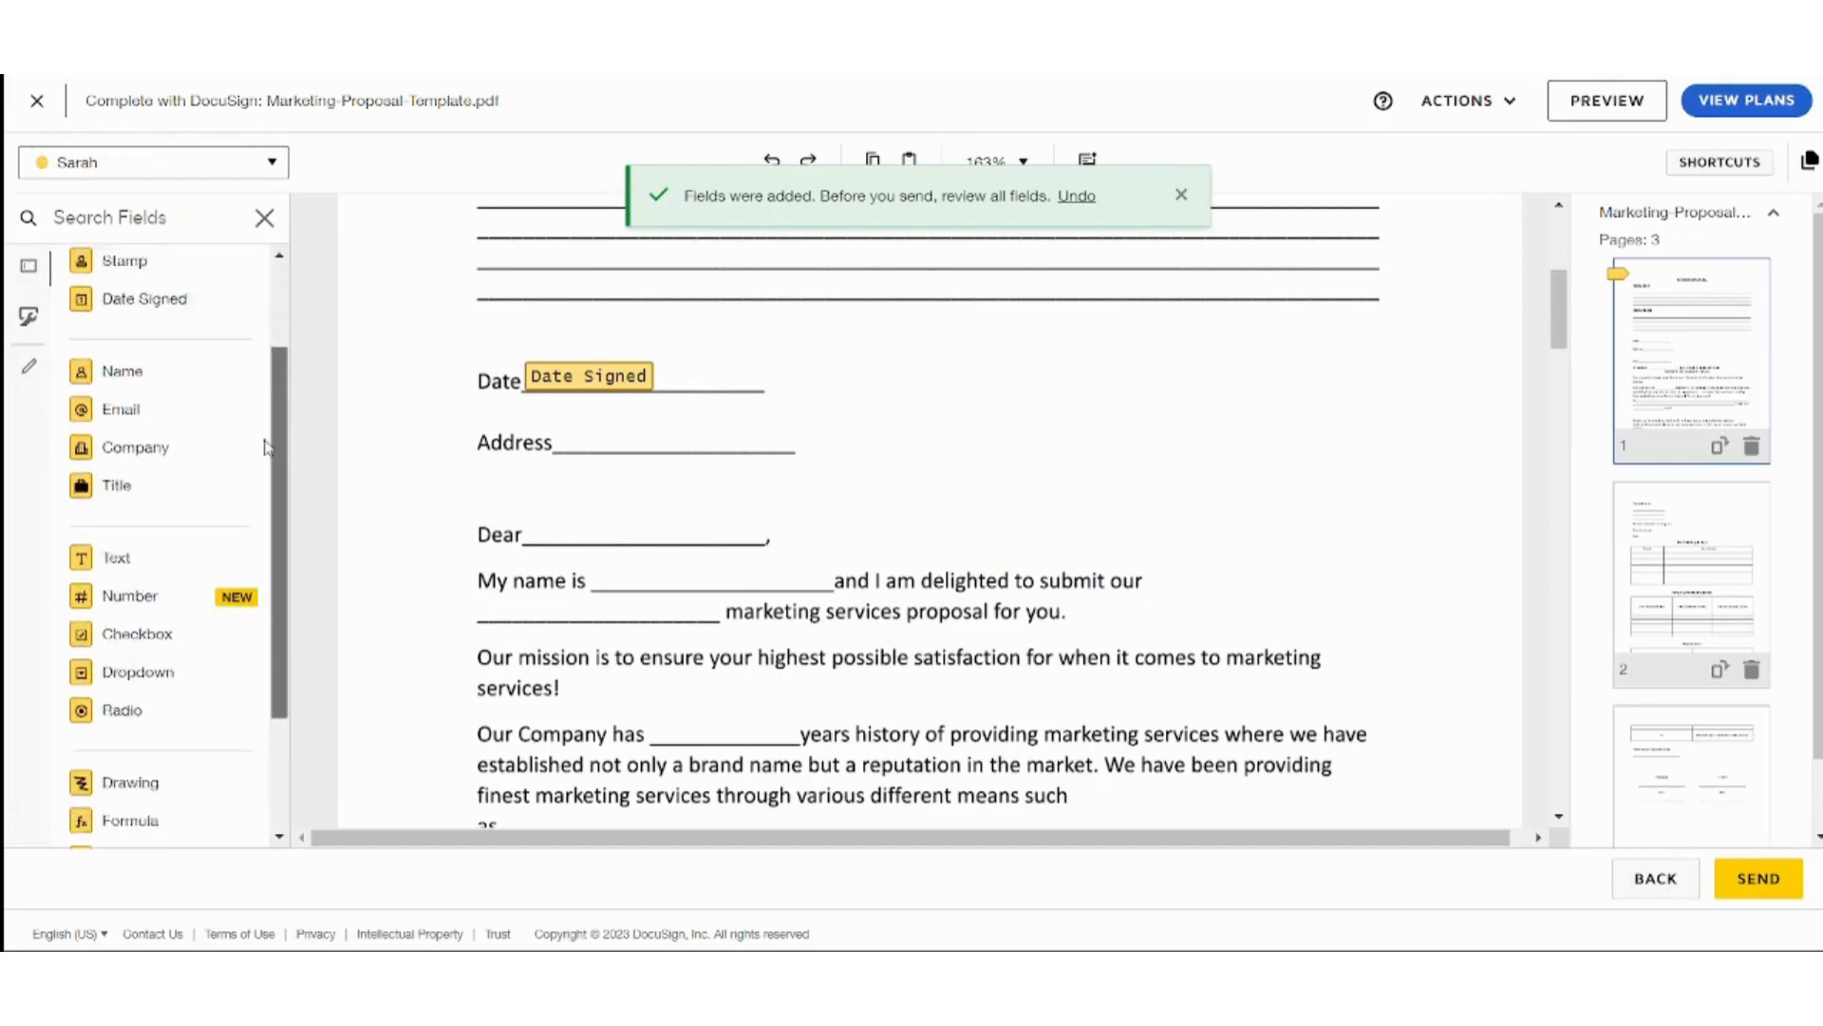
scroll(254, 345, up, 3)
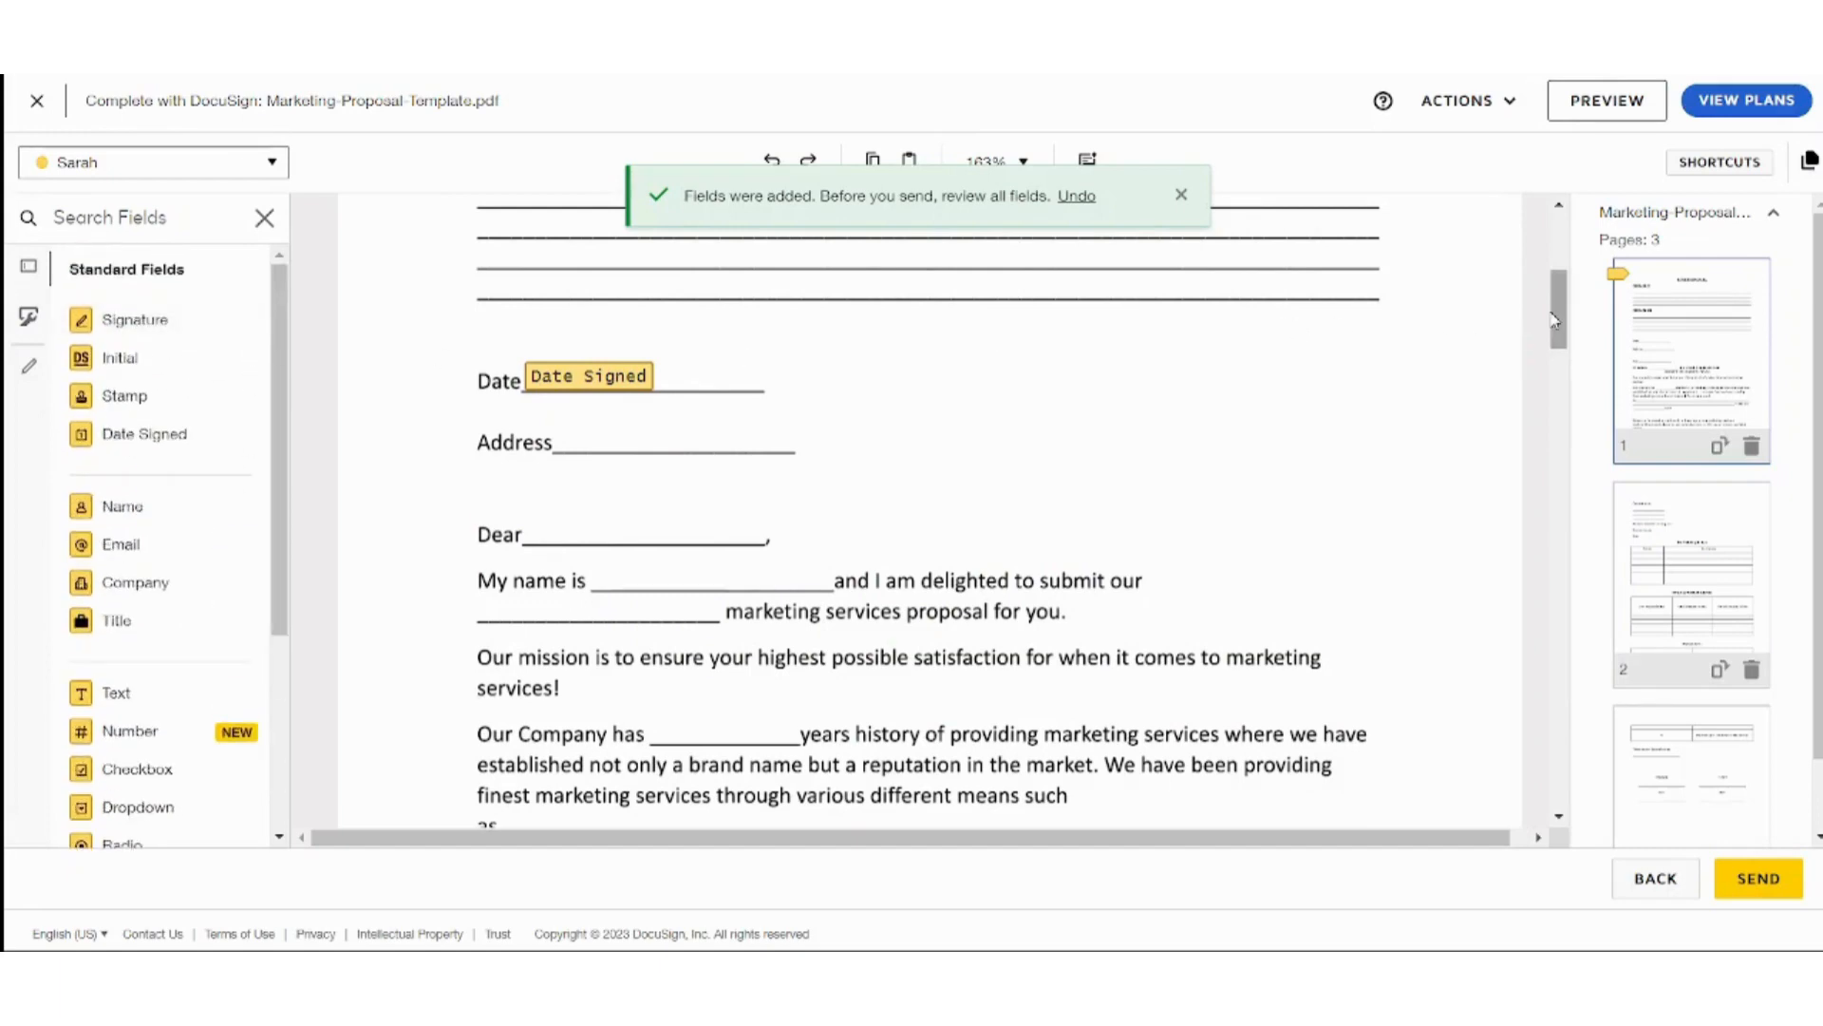
drag(1561, 318, 1547, 700)
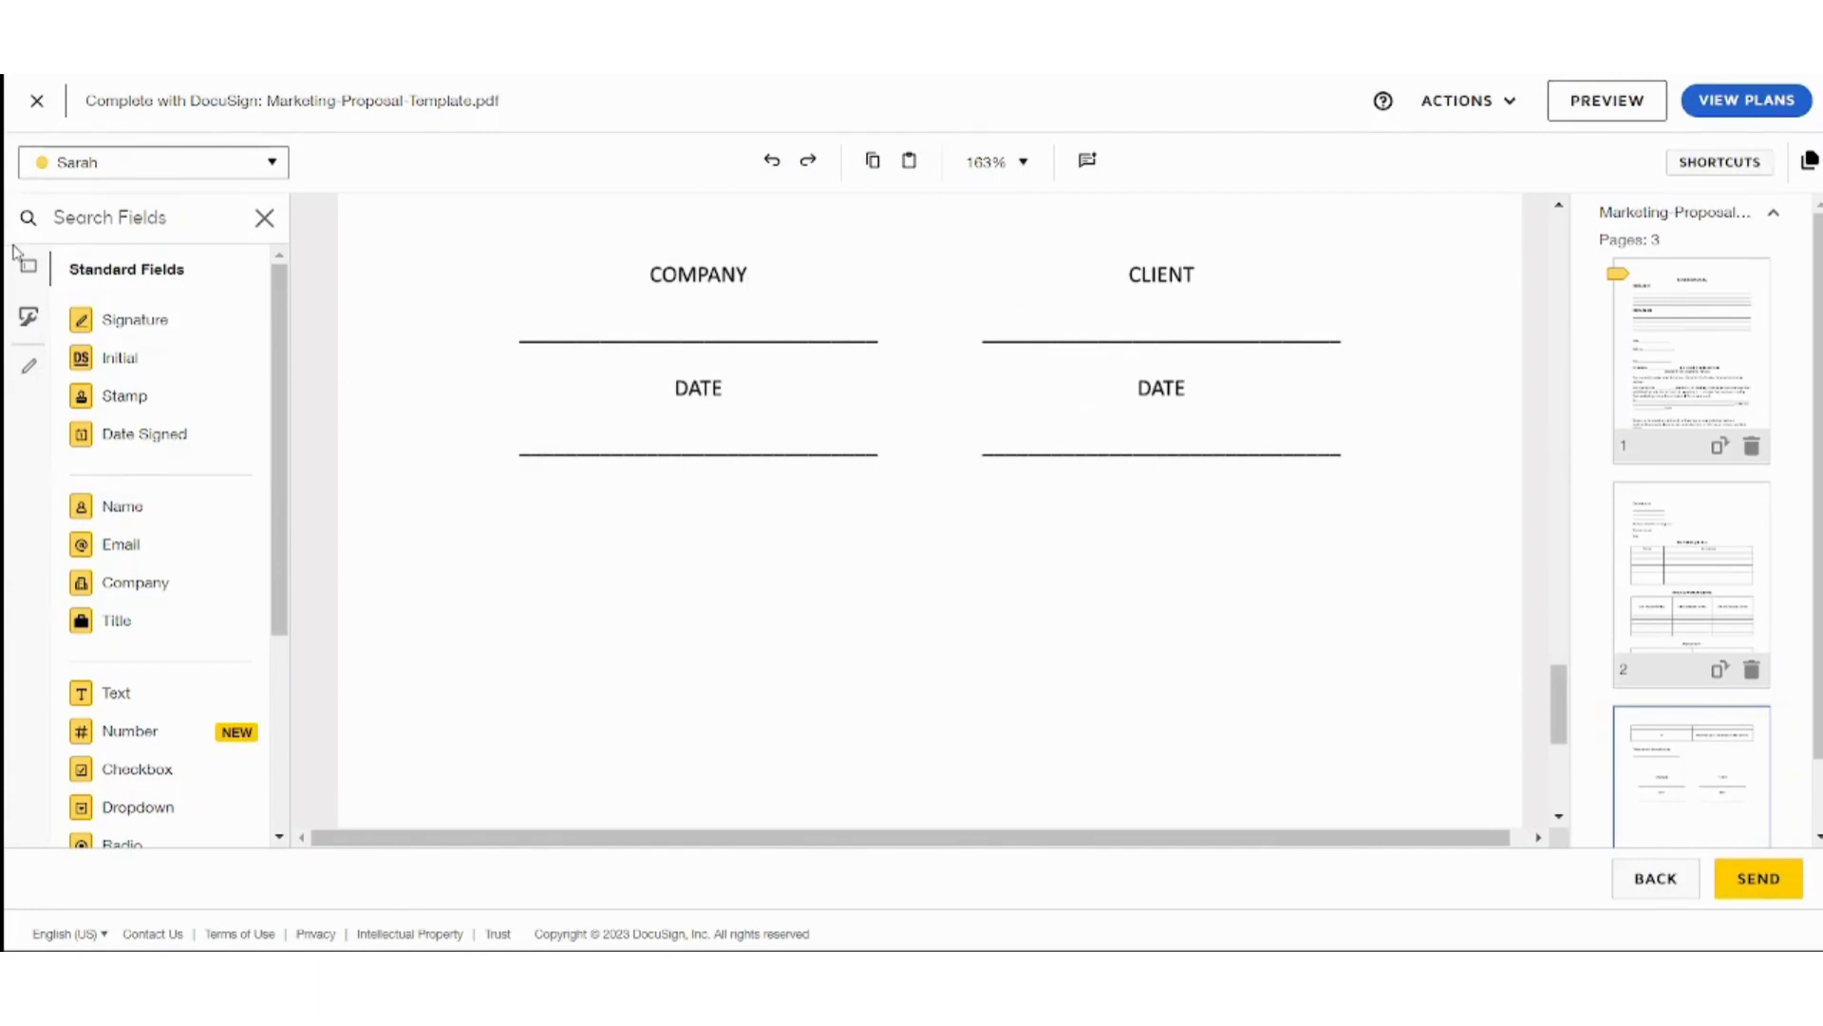
Place a required Signature field below the CLIENT date line and review its Formatting, Data Label, Tooltip and Location settings.
mouse_move(130, 319)
mouse_down()
mouse_move(970, 622)
mouse_move(1323, 658)
mouse_move(1250, 562)
mouse_up()
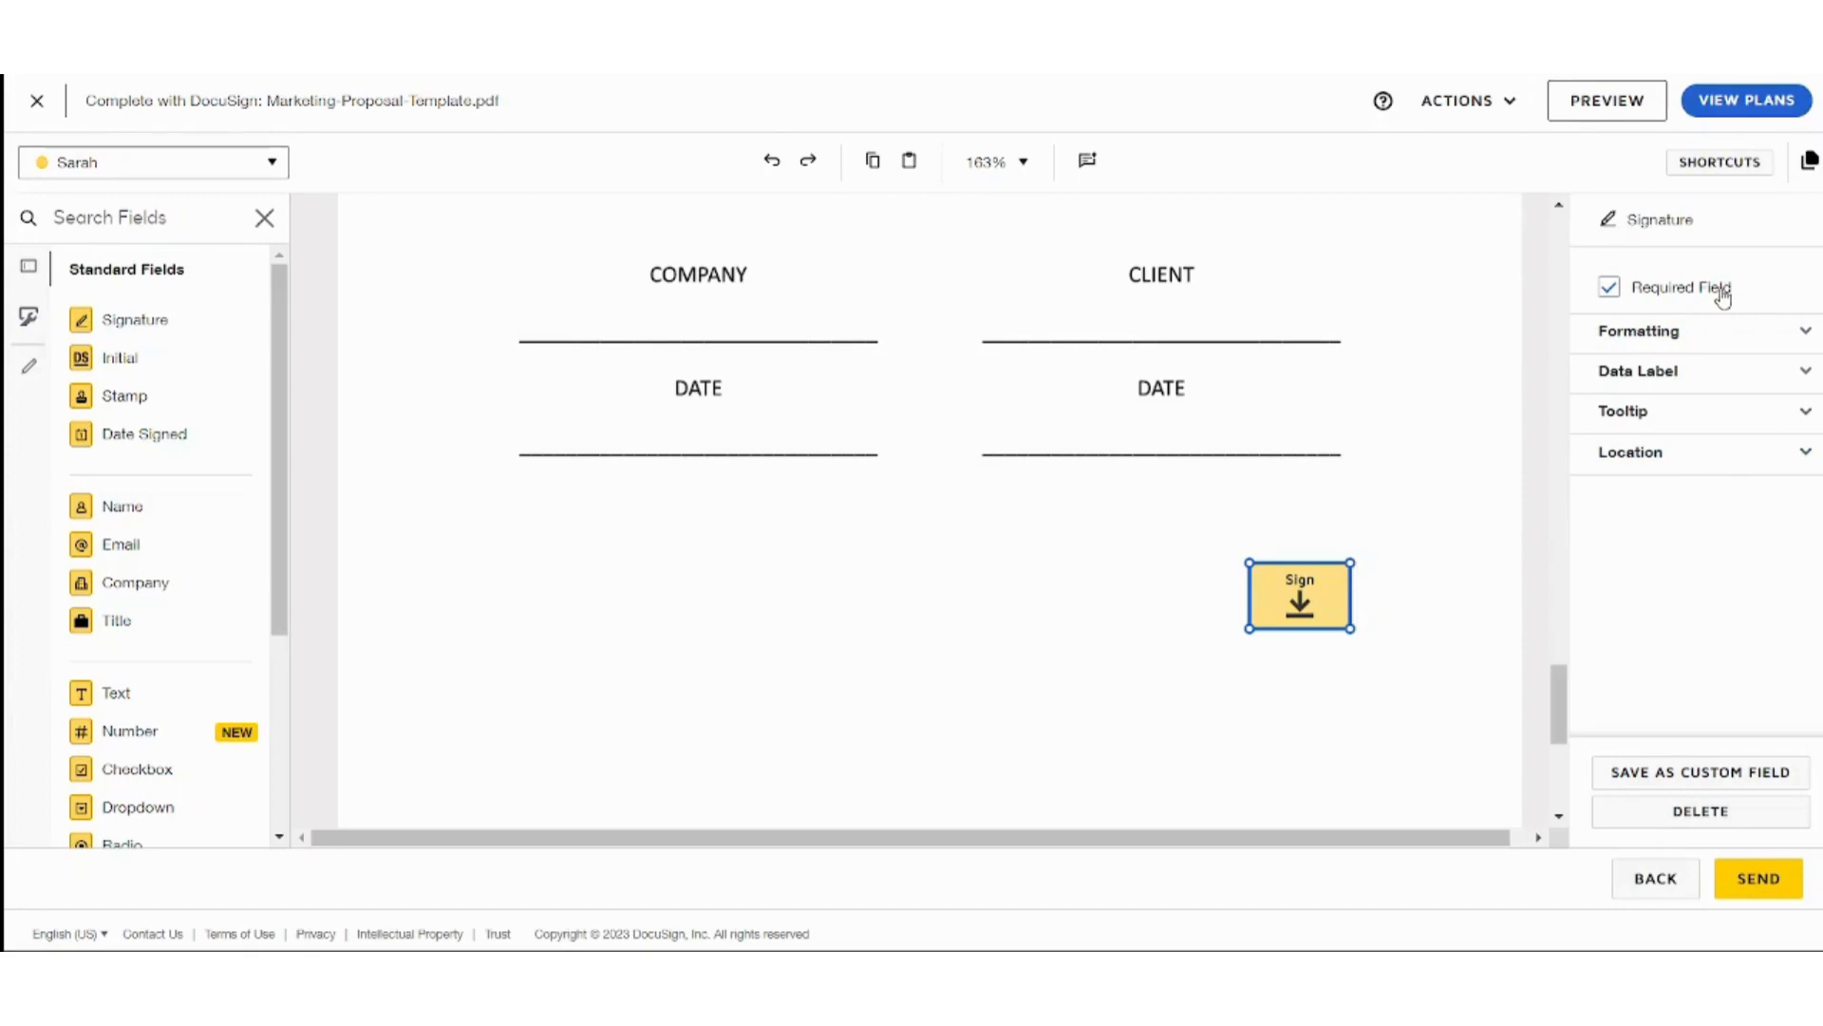
click(1617, 302)
click(1617, 302)
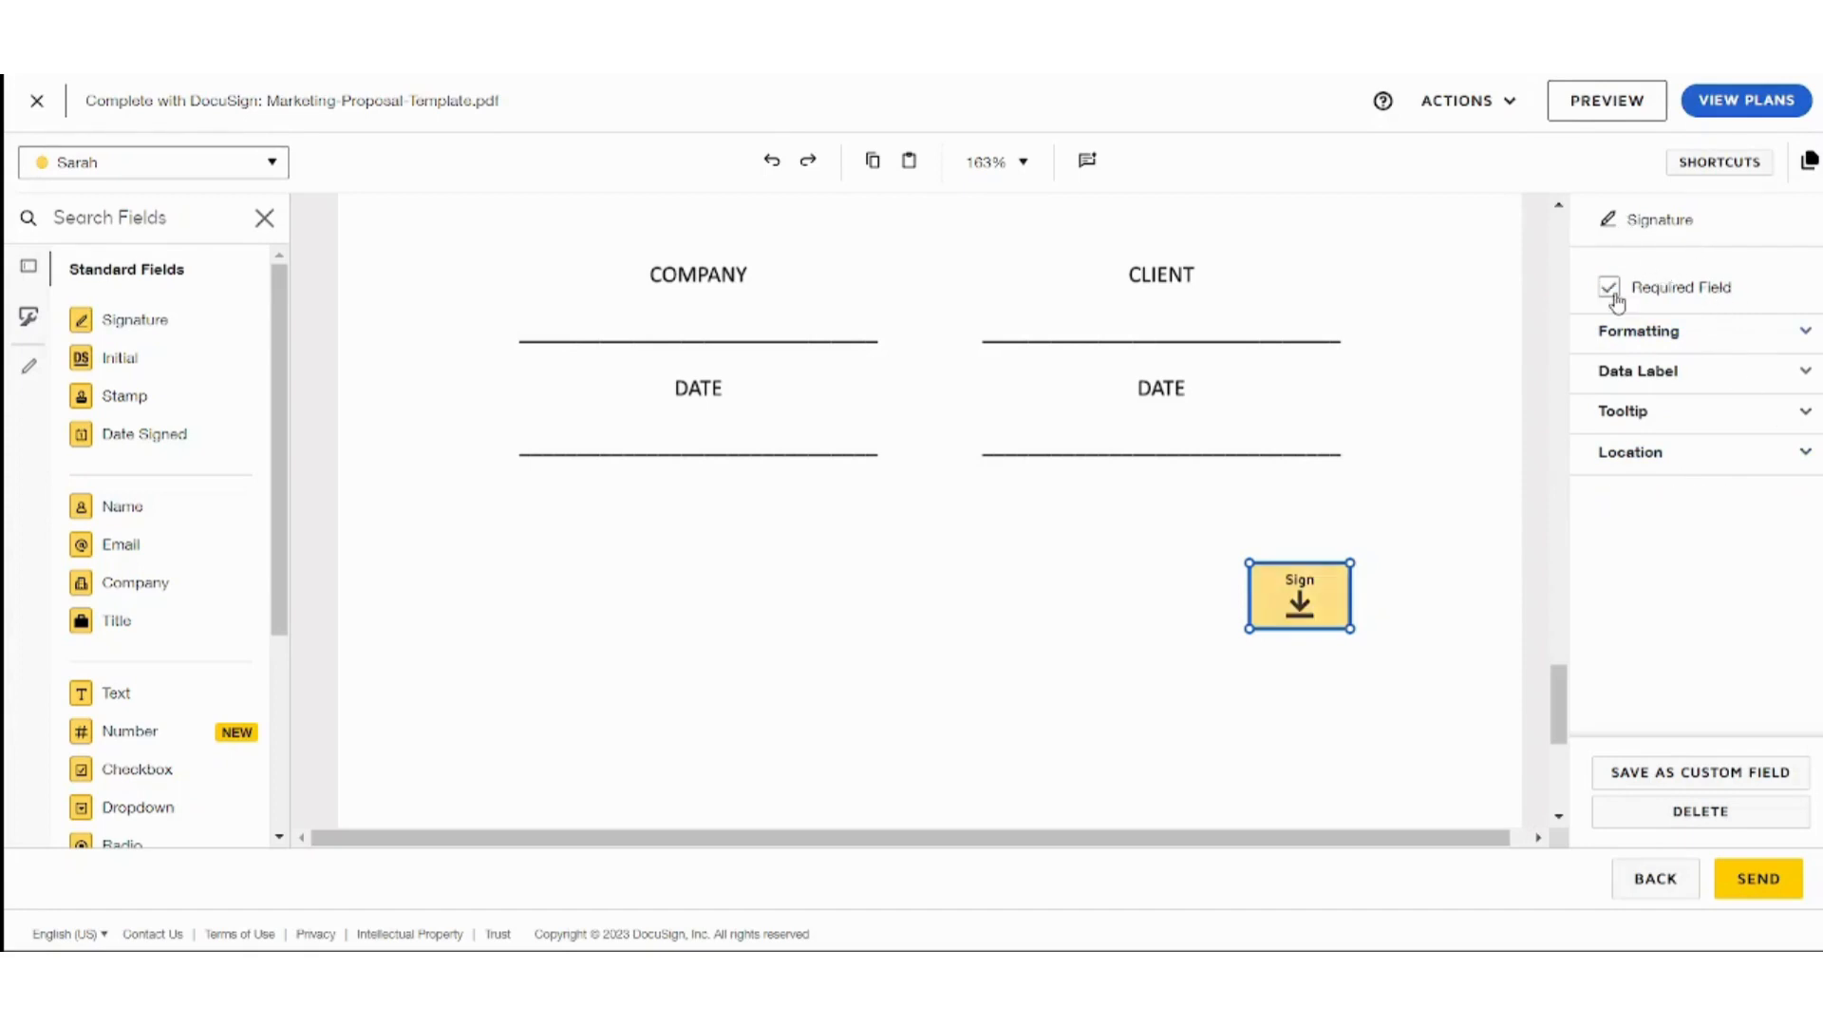
click(1793, 346)
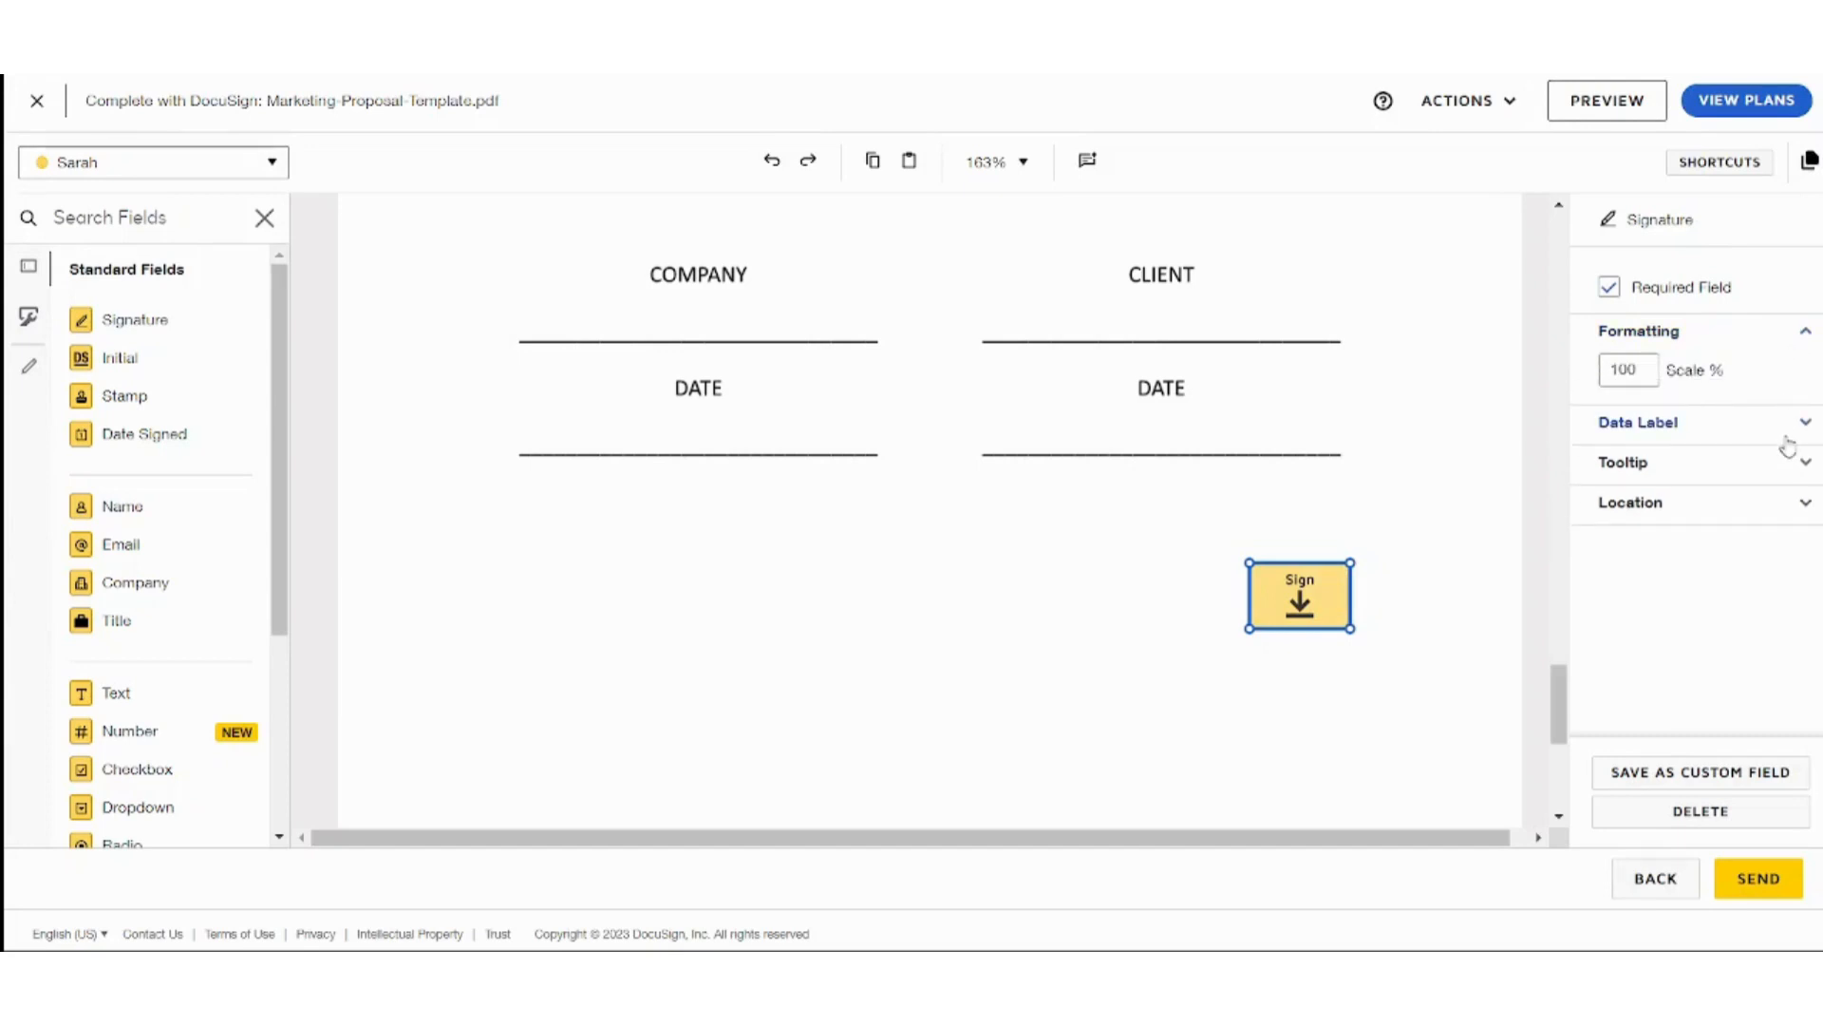
click(1788, 429)
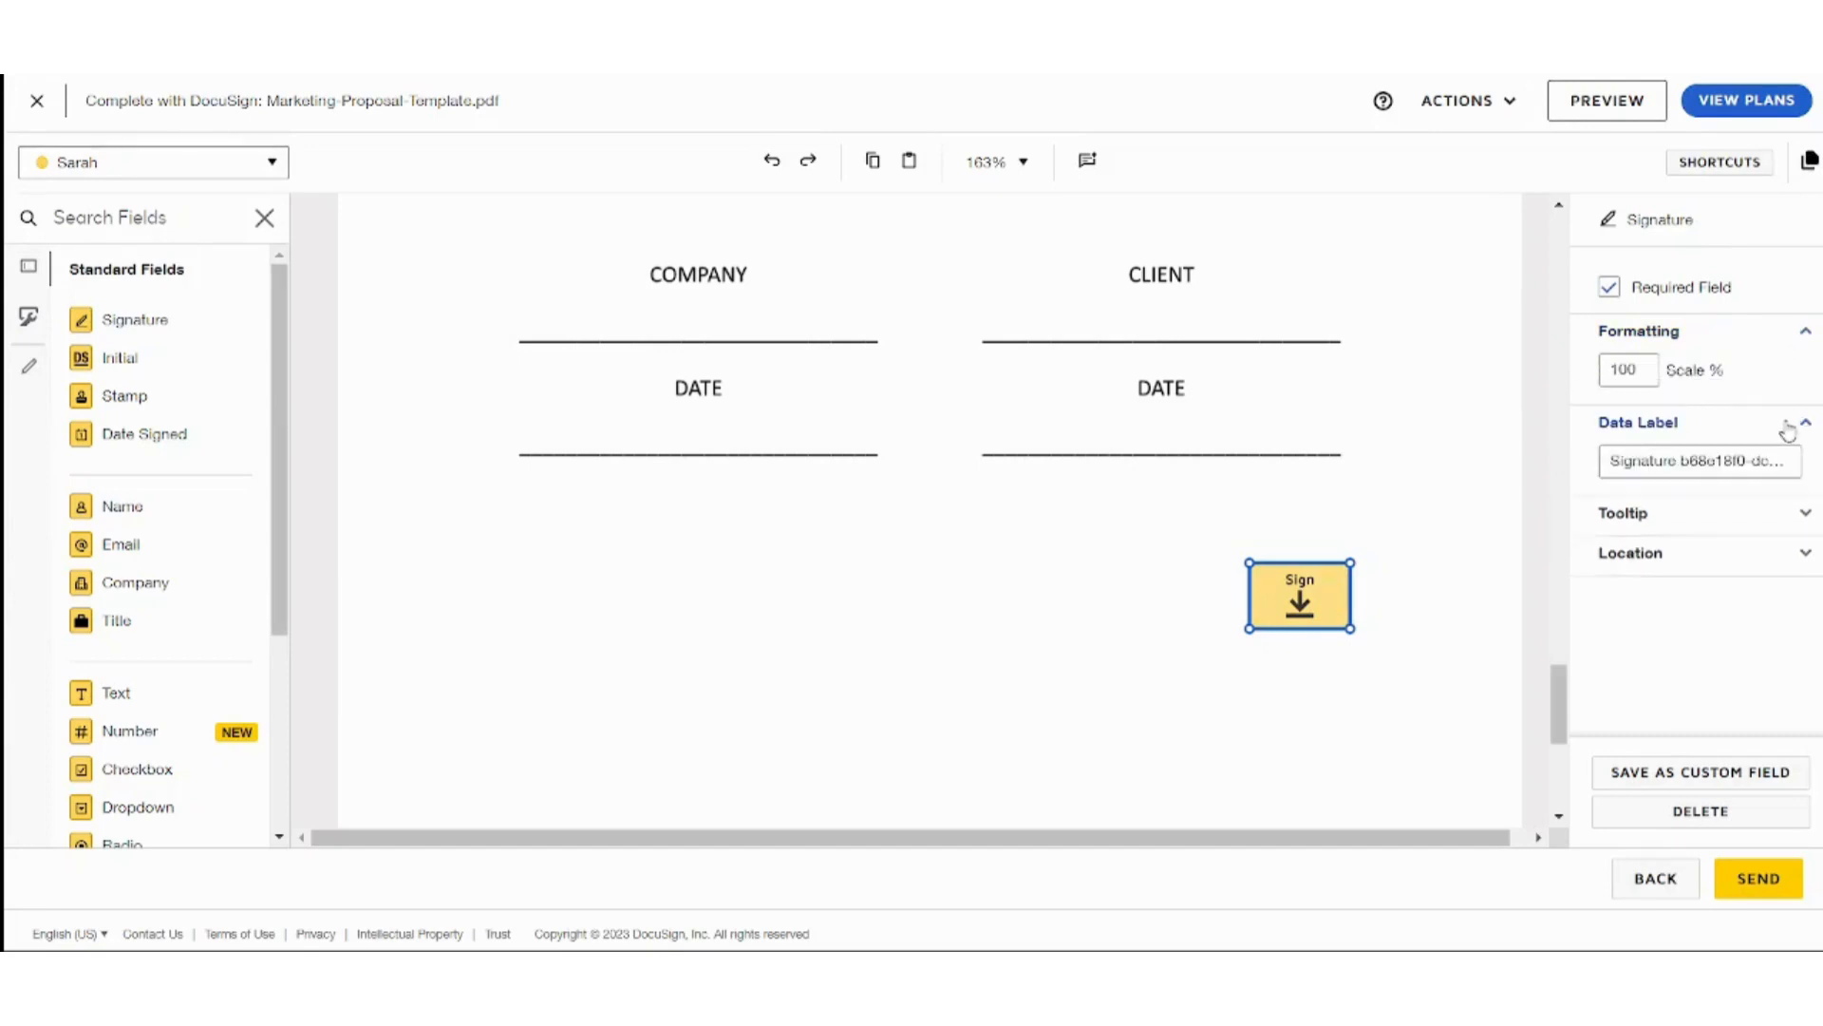
click(1759, 518)
click(1756, 665)
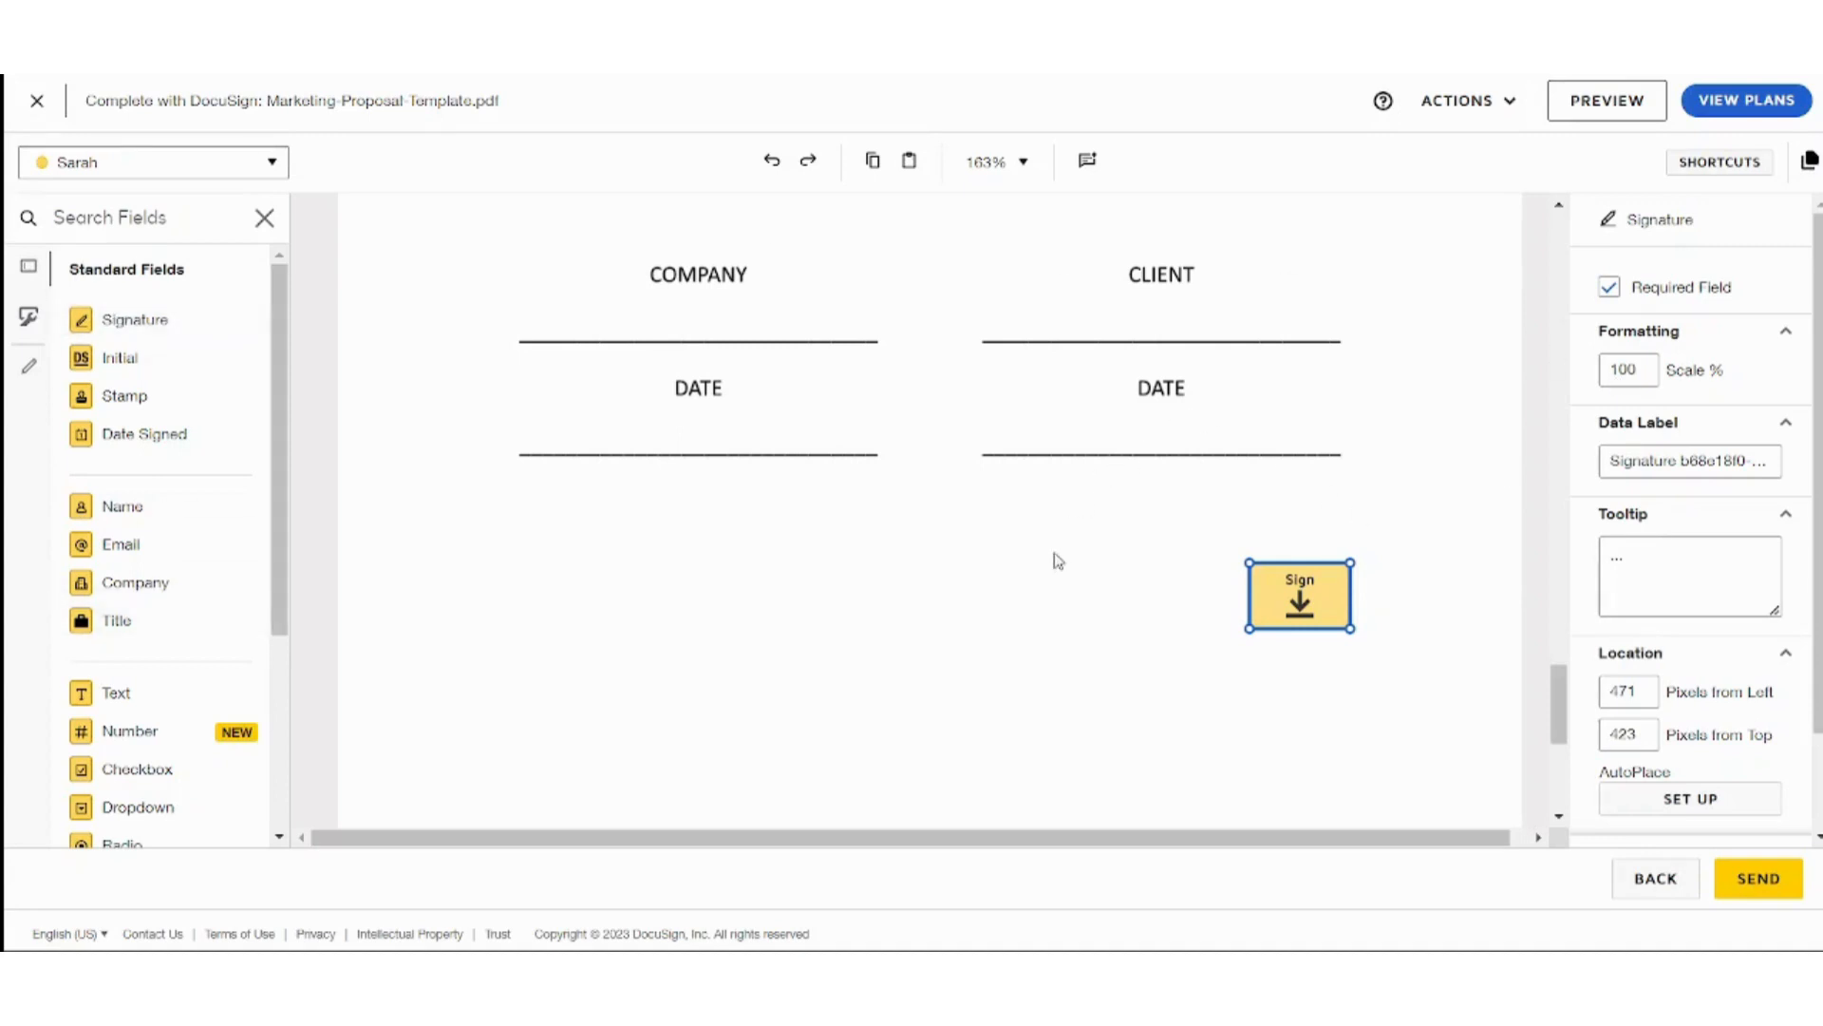
click(1035, 604)
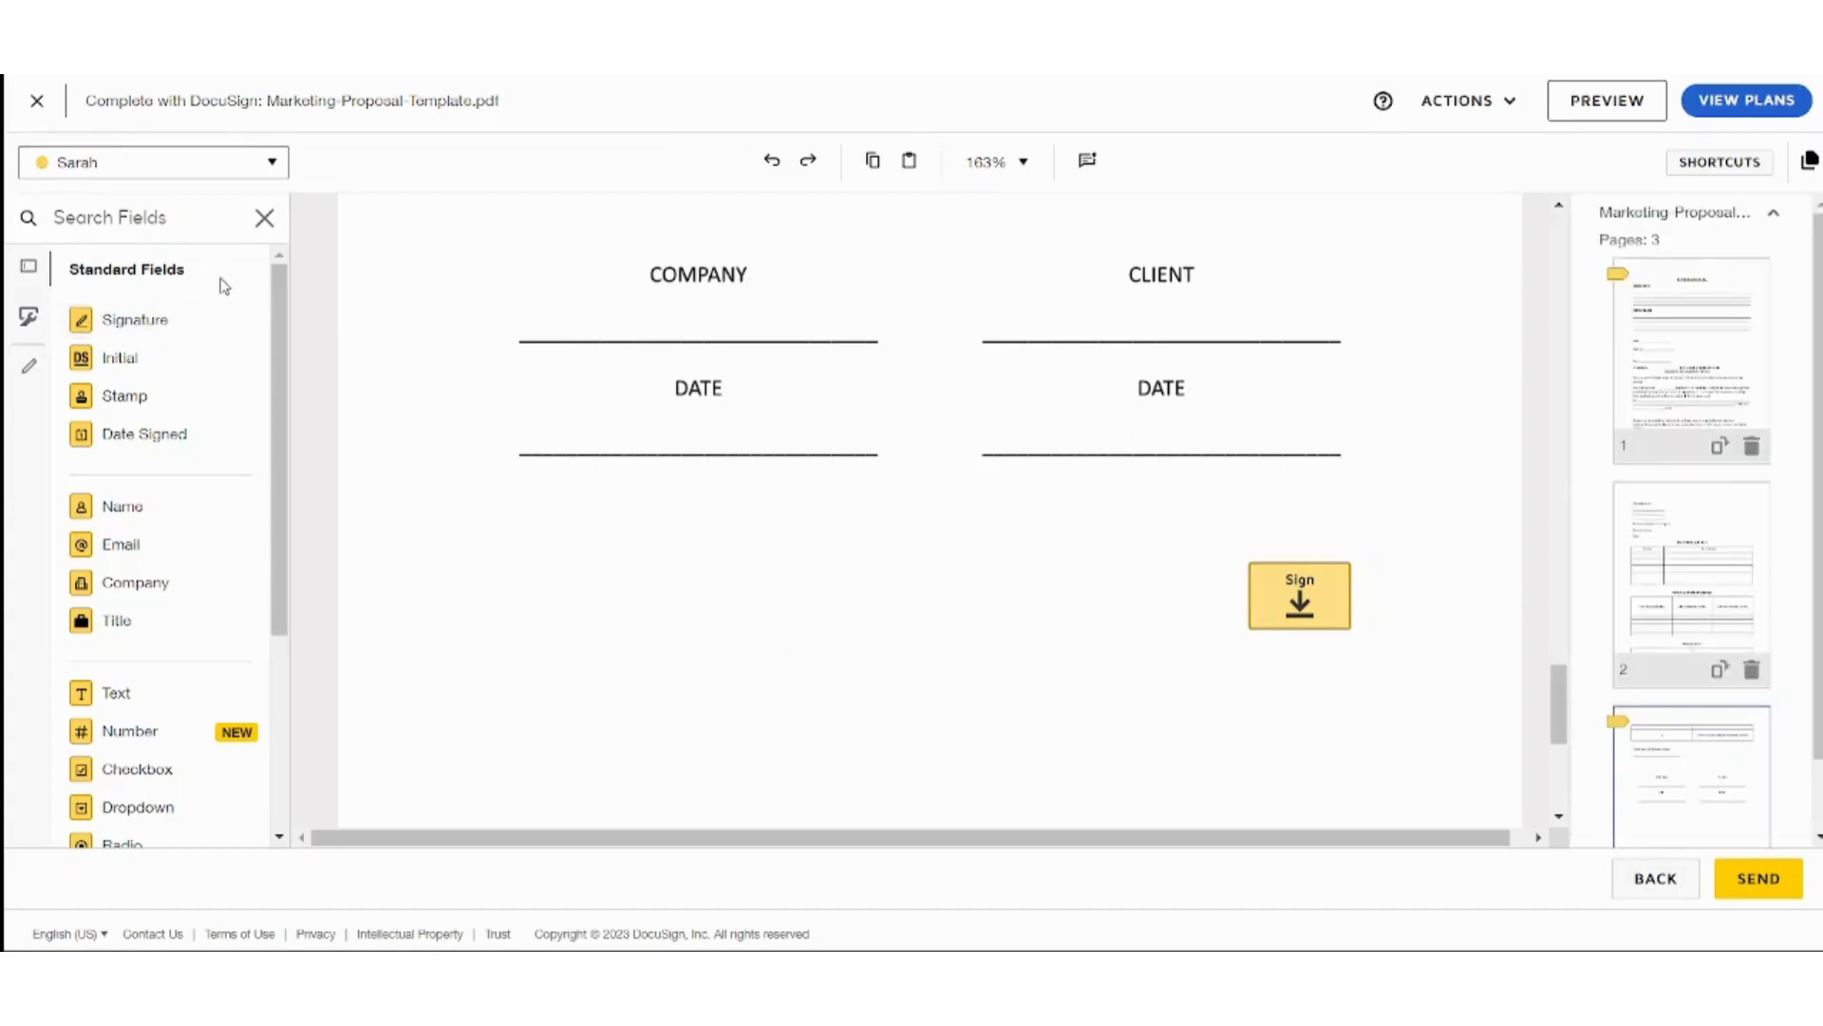
Send the proposal envelope with its Date Signed and Signature fields.
scroll(282, 334, down, 1)
mouse_move(279, 329)
mouse_down()
mouse_move(246, 674)
mouse_move(256, 313)
mouse_up()
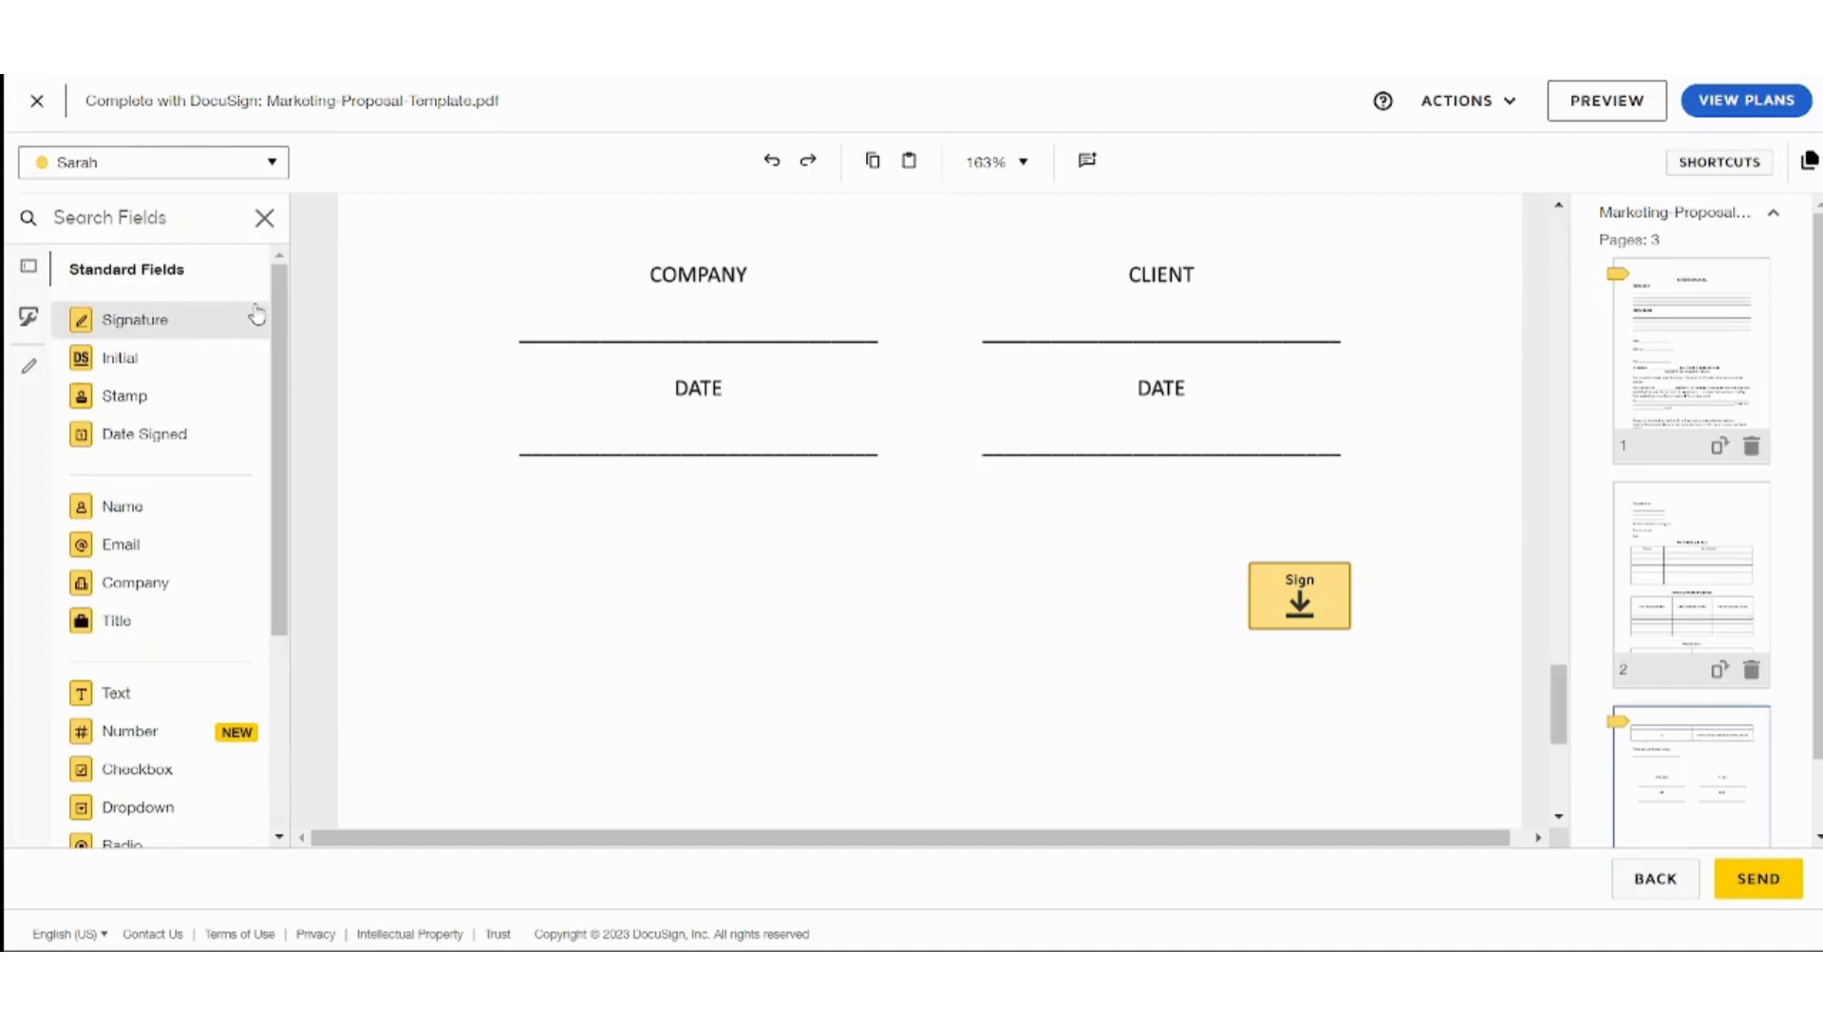
click(1759, 878)
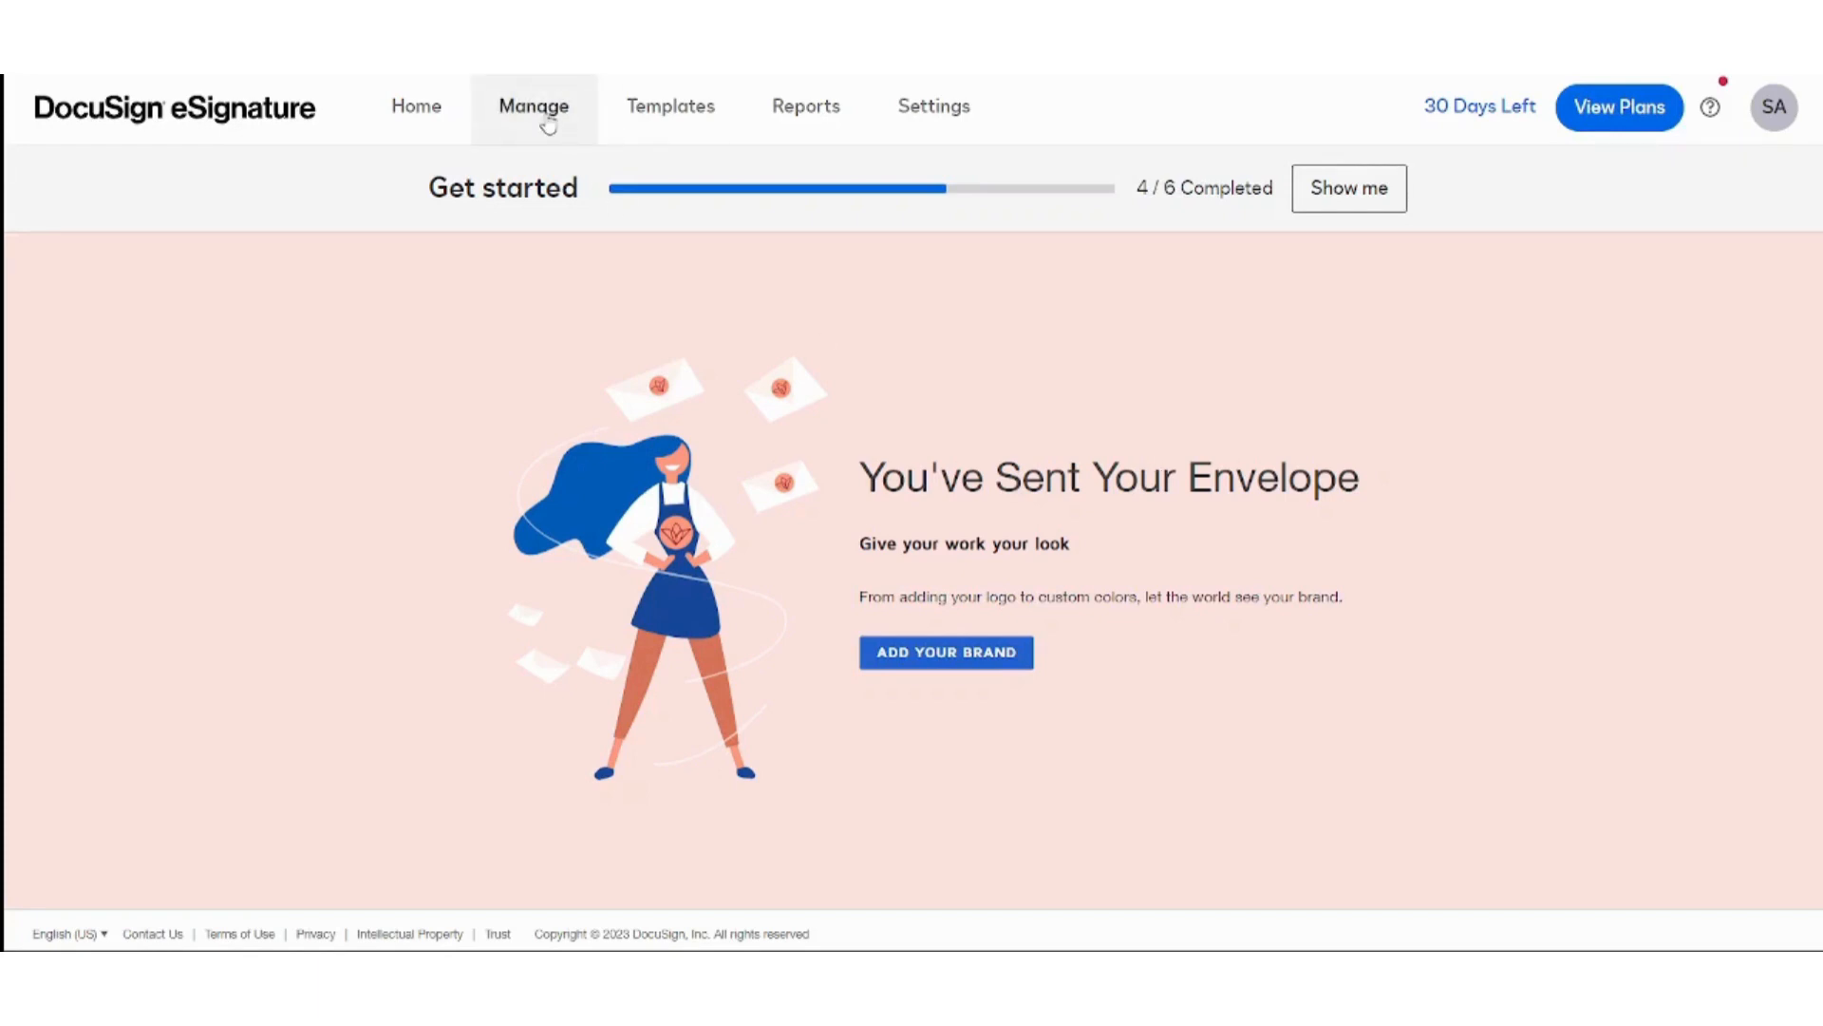
Show the Sent folder and the newest proposal envelope's RESEND options.
click(548, 127)
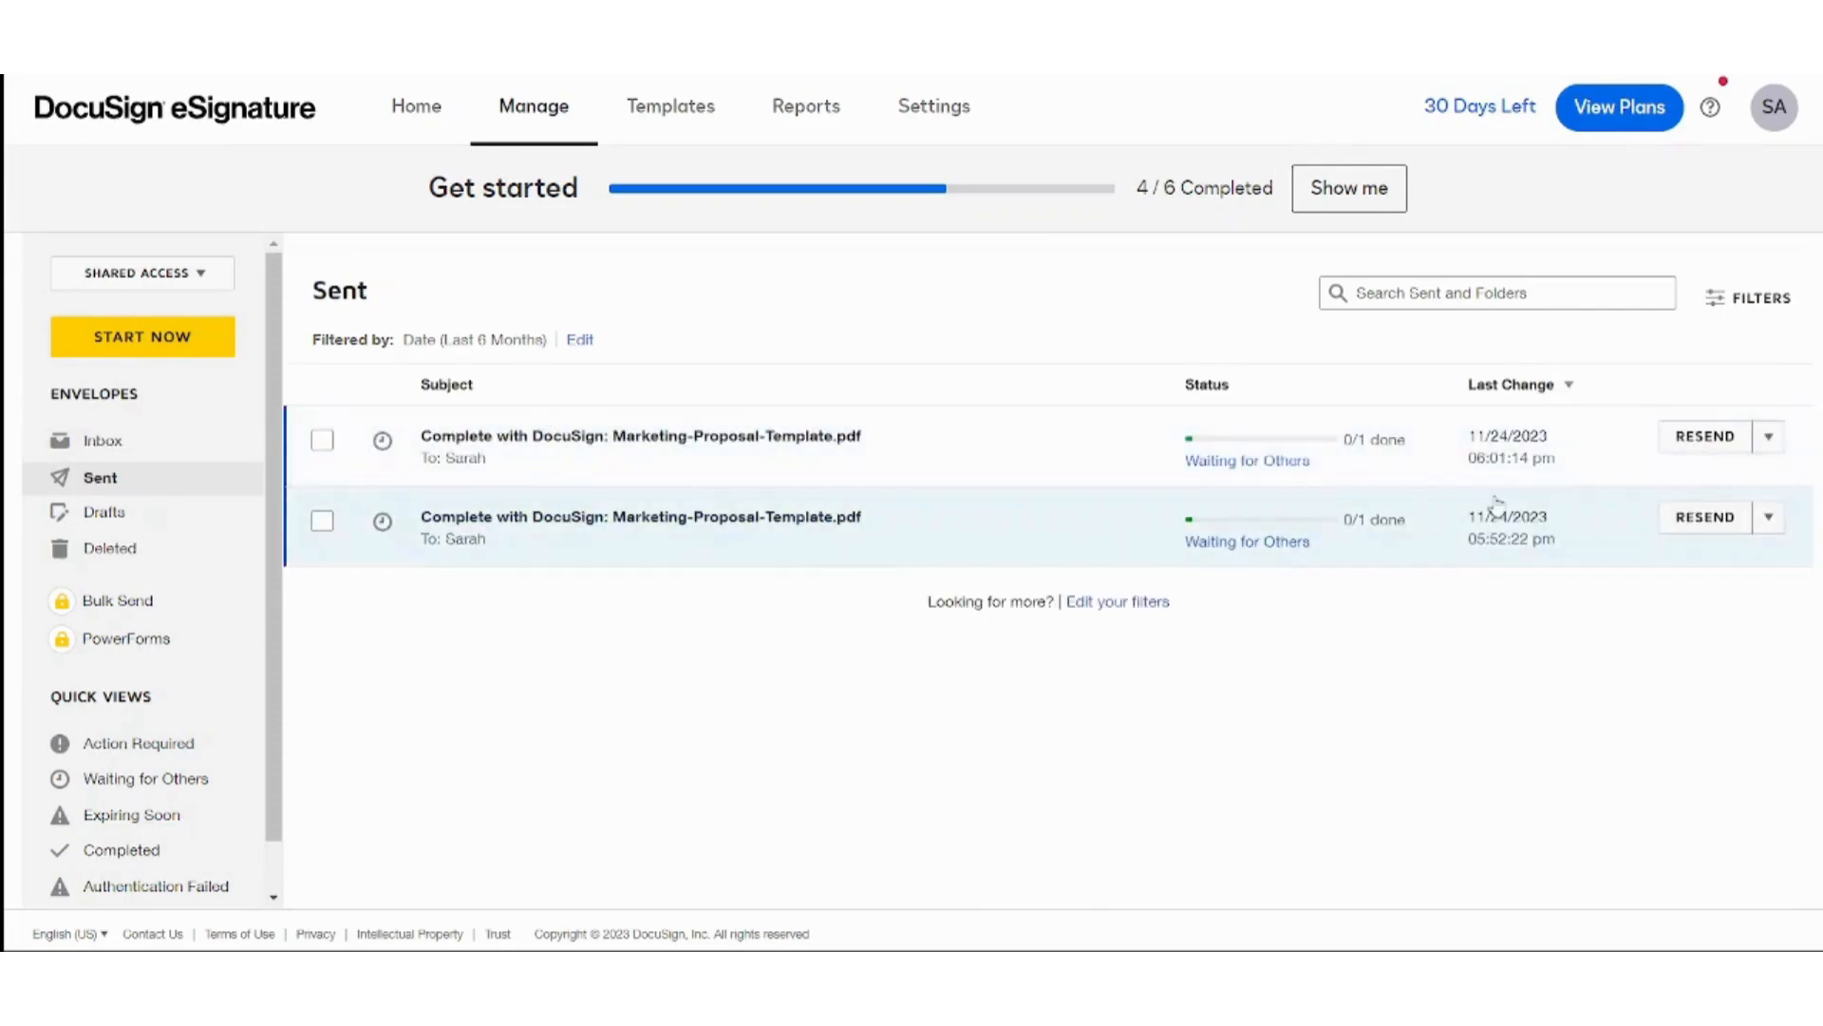
click(1767, 439)
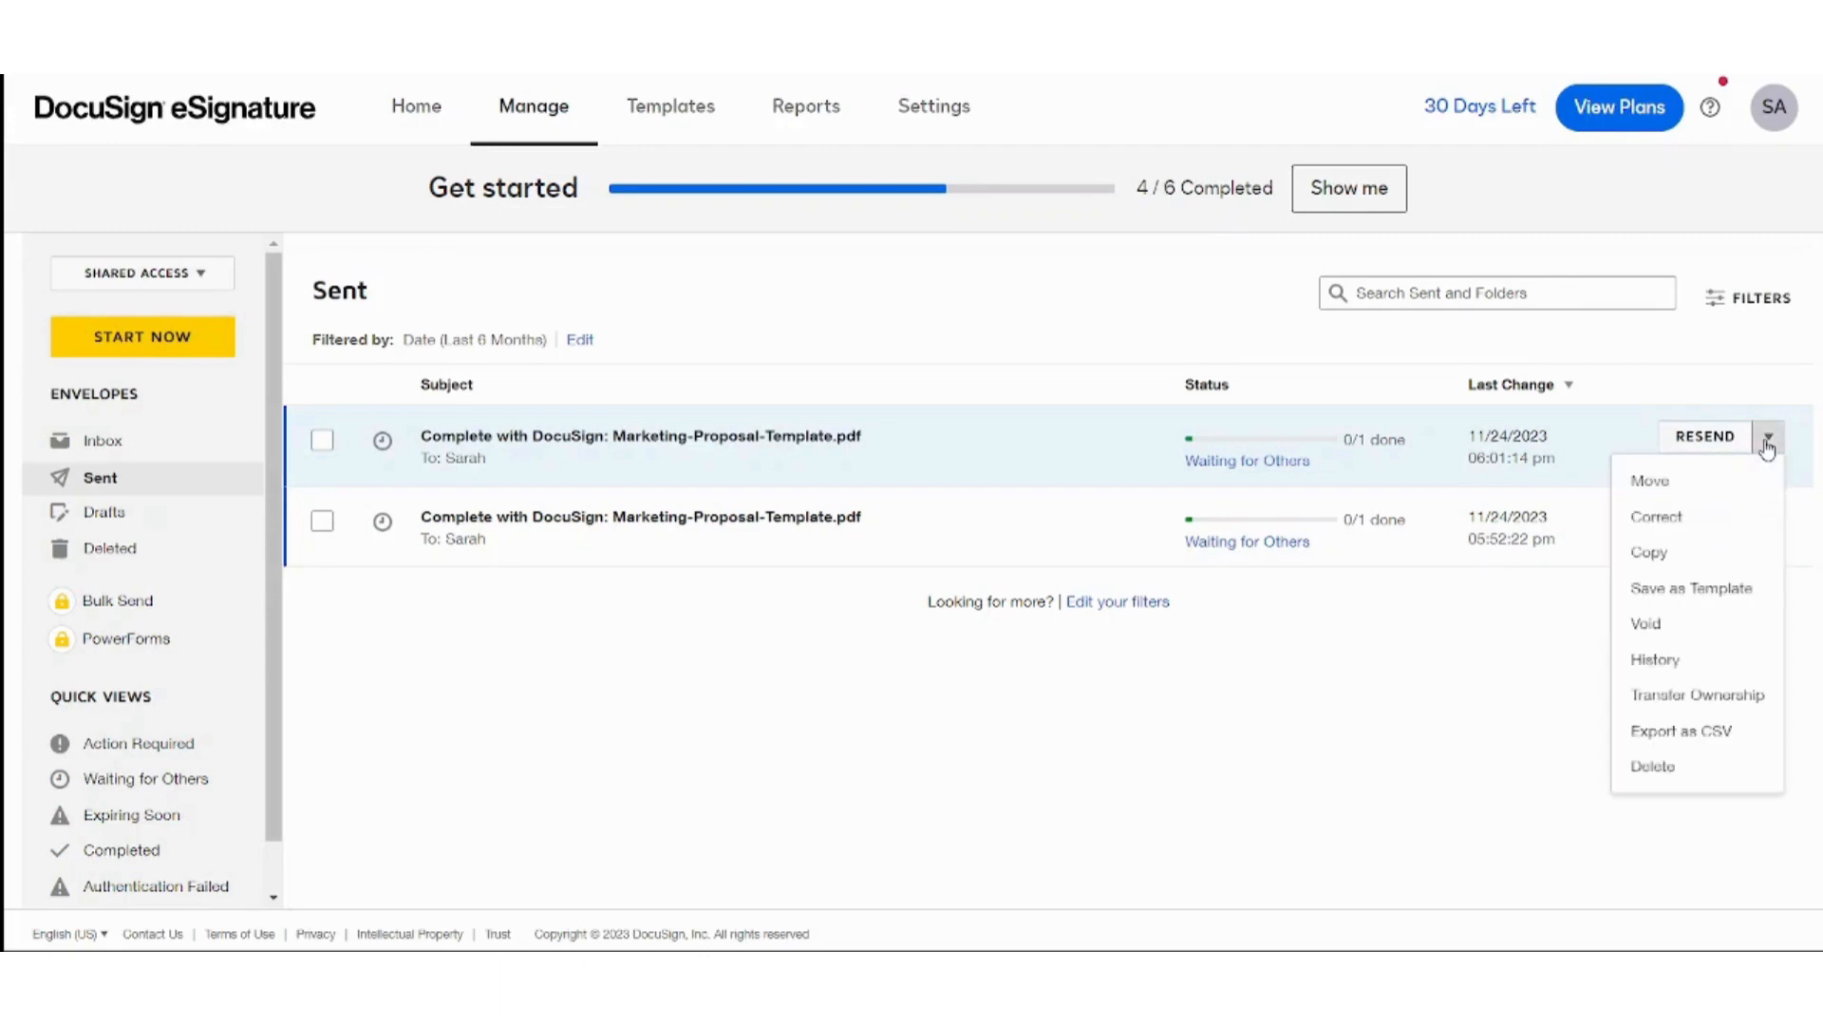
Start correcting the newest proposal envelope and advance past recipients and message to the field editor.
click(1668, 529)
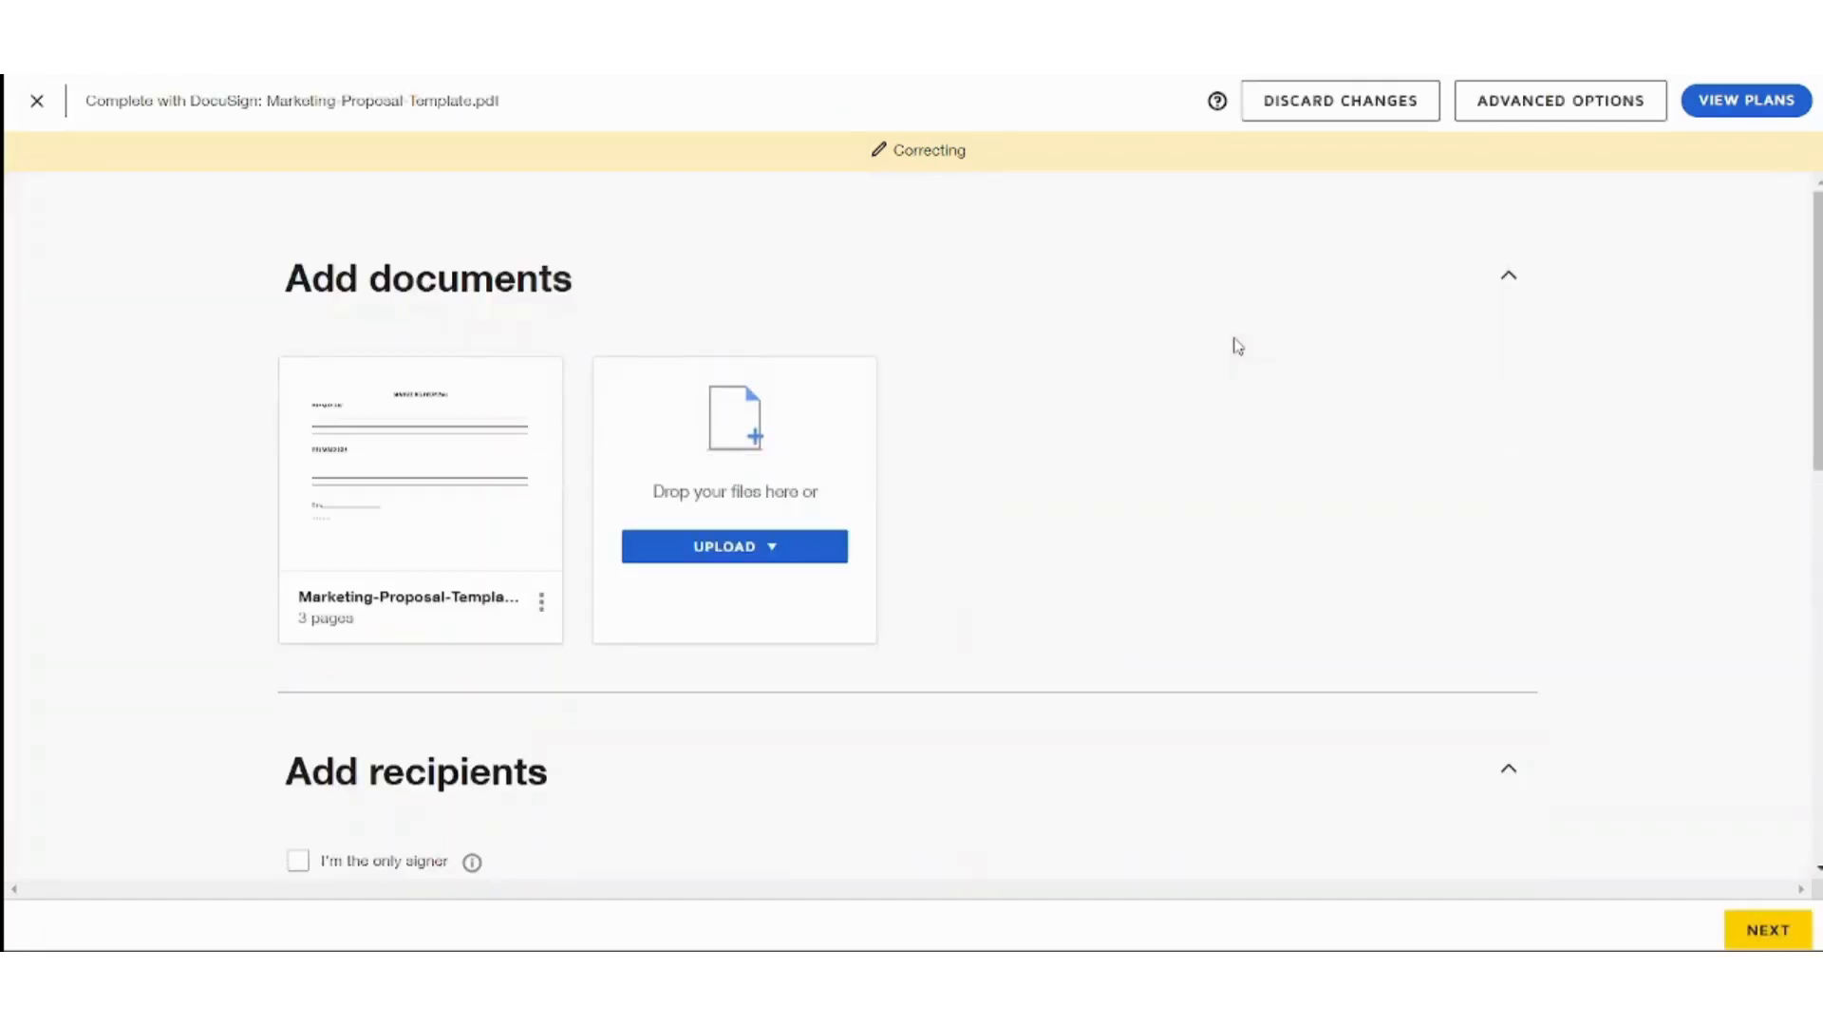
scroll(912, 522, down, 6)
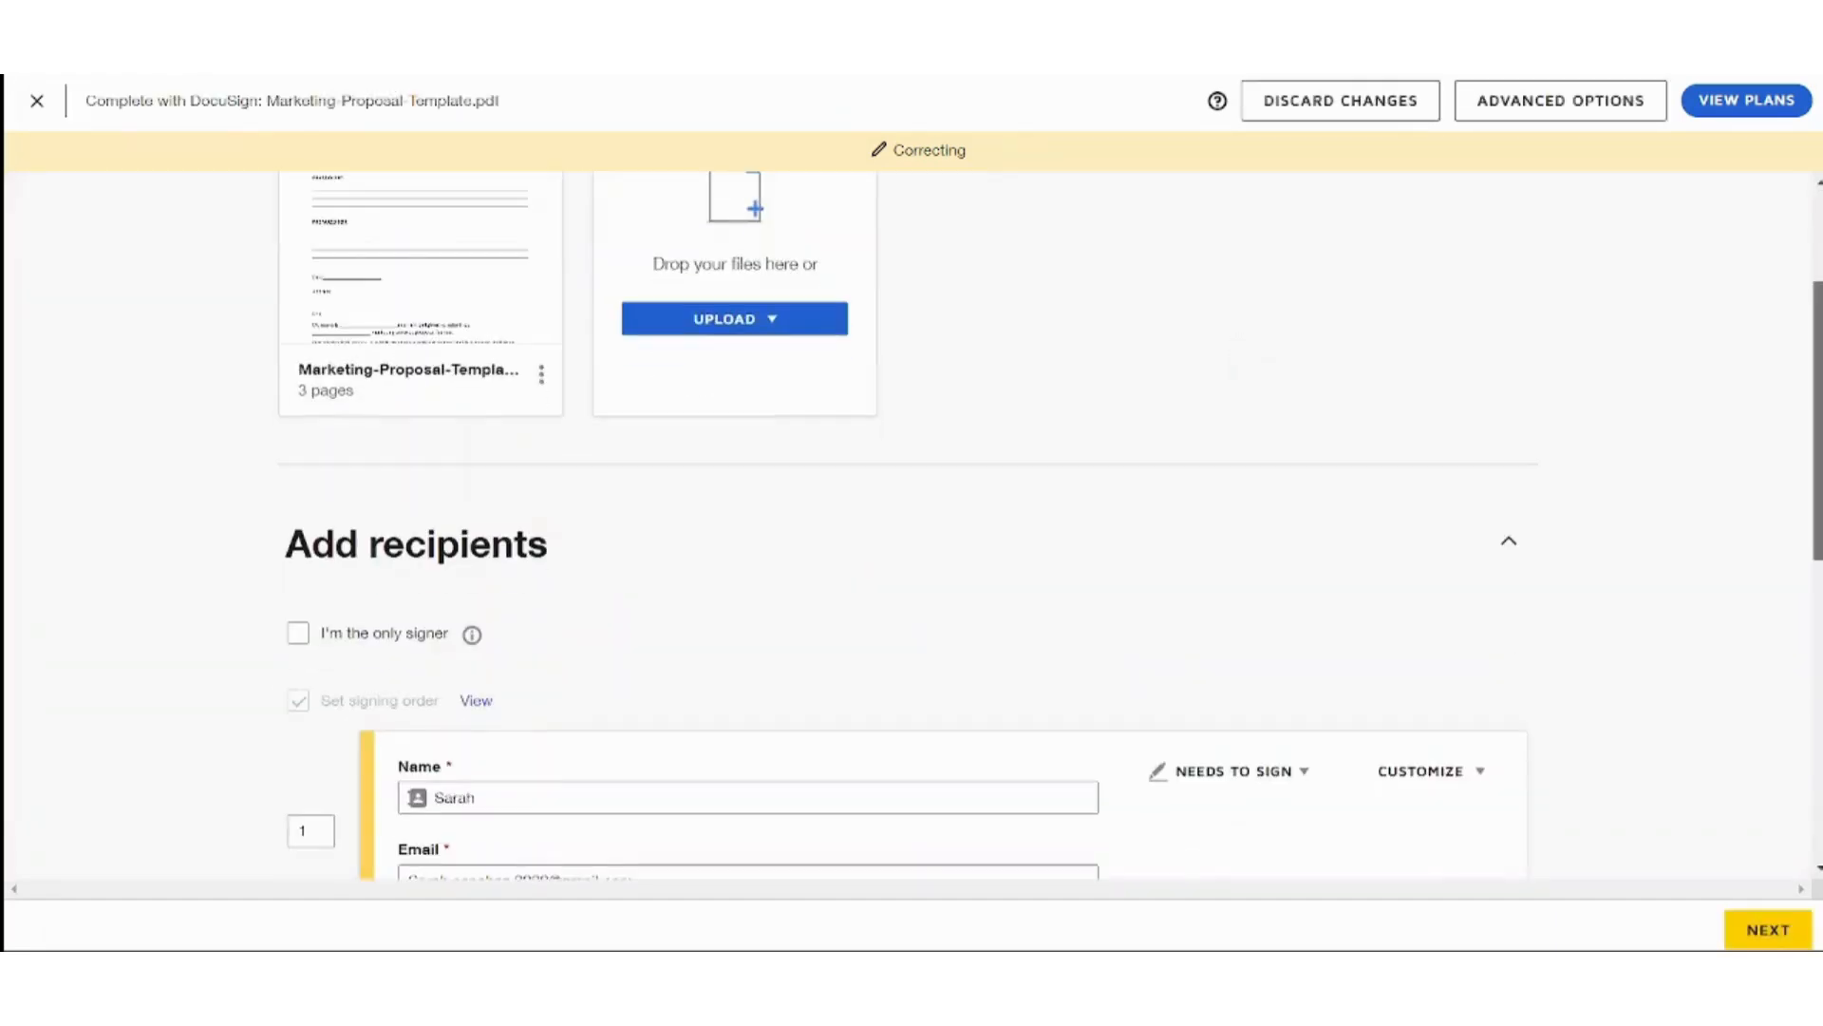
scroll(912, 522, down, 4)
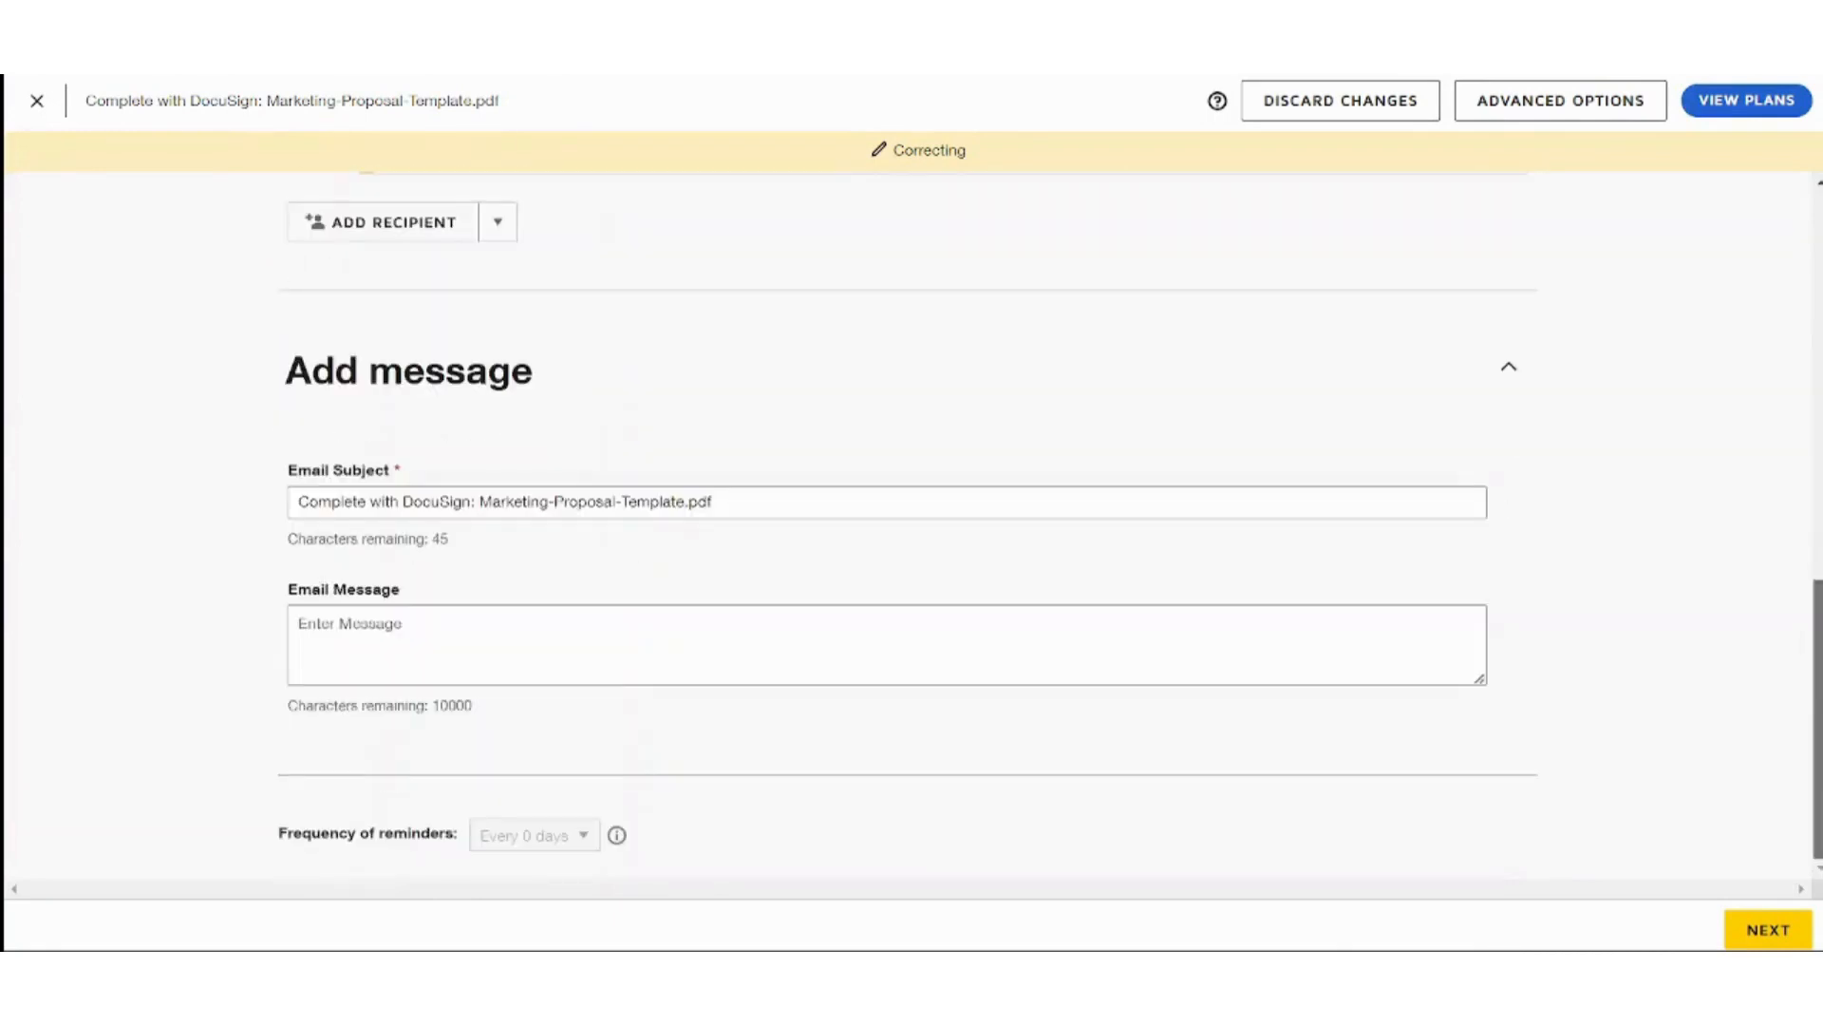
click(1764, 926)
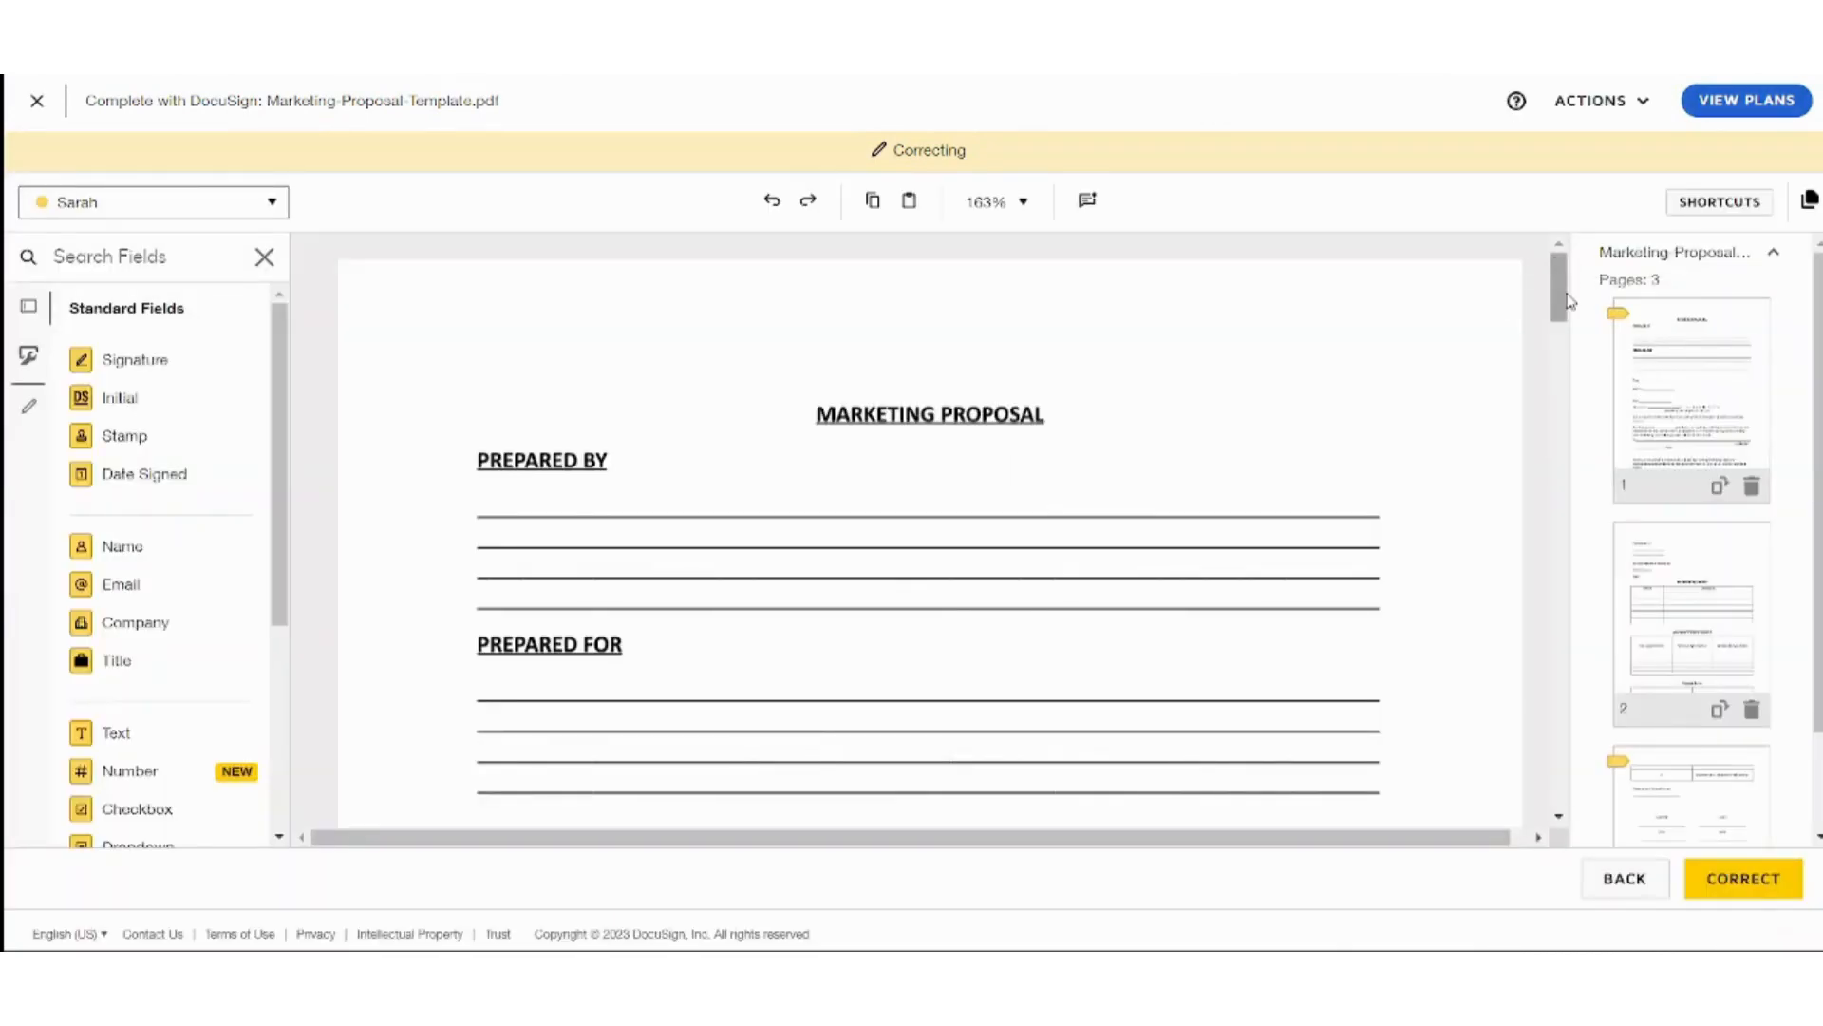
drag(1562, 294, 1569, 249)
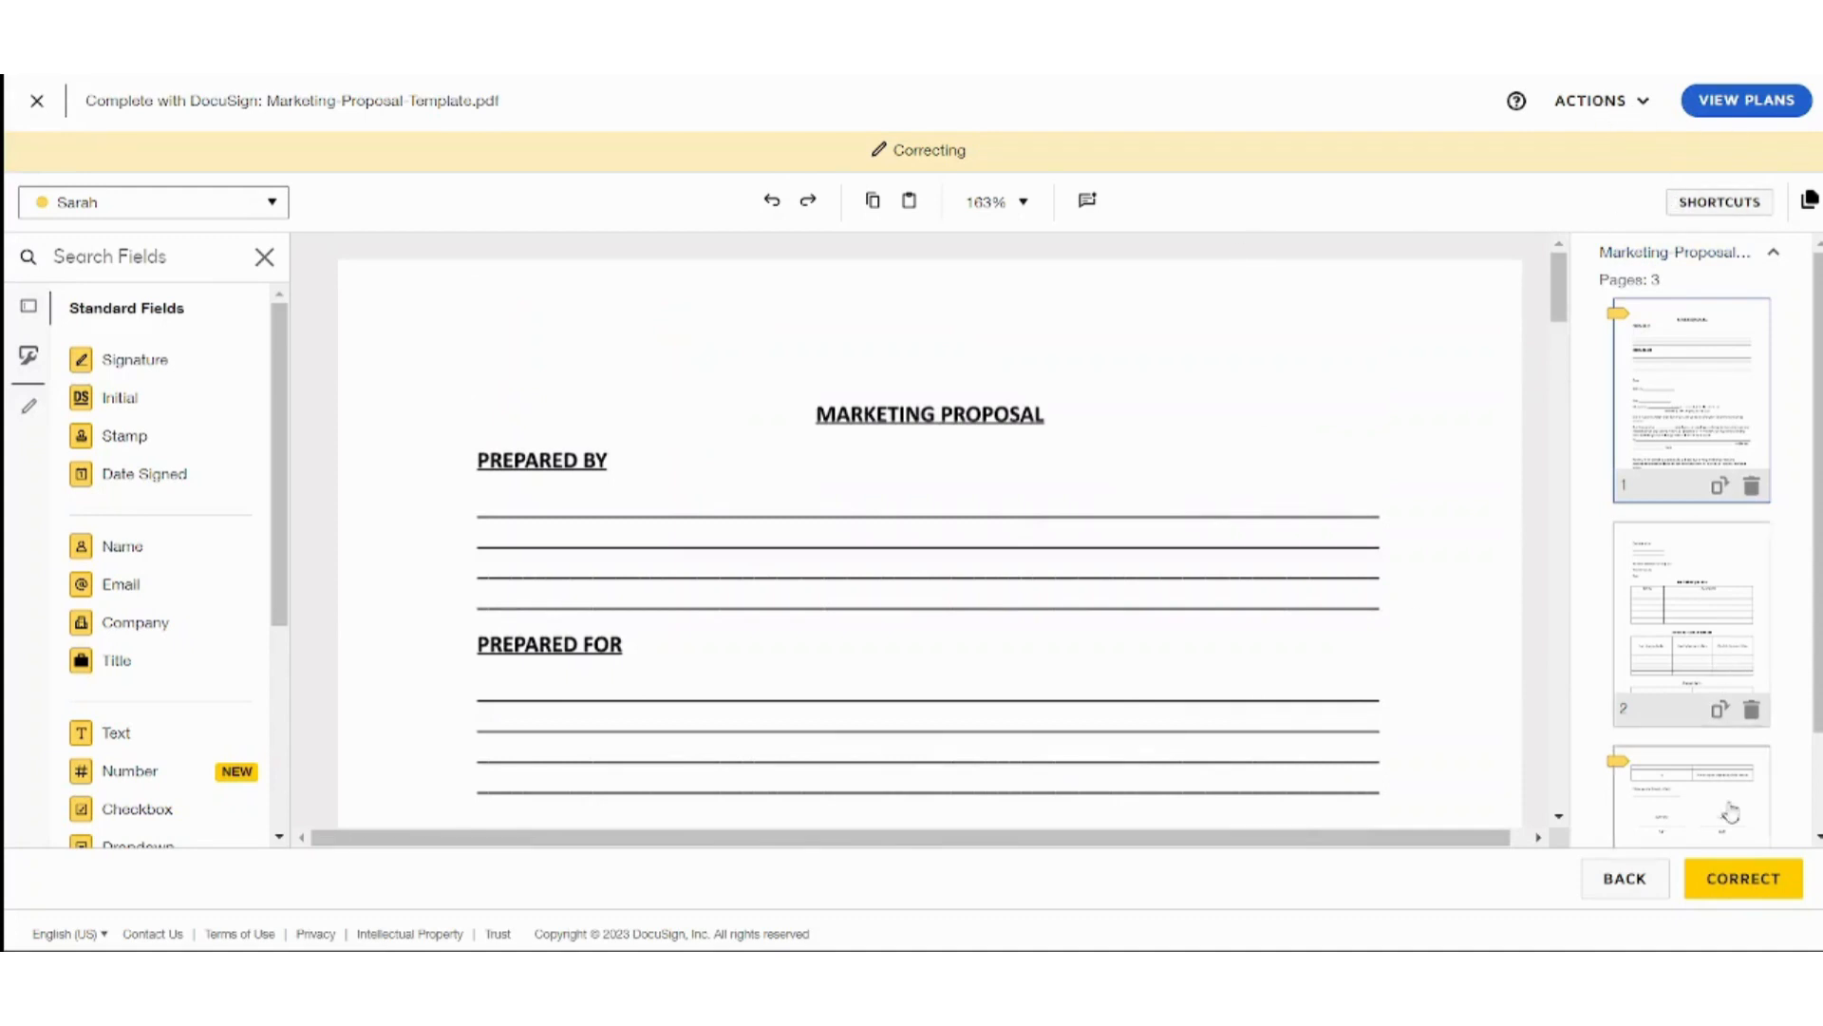
click(1626, 119)
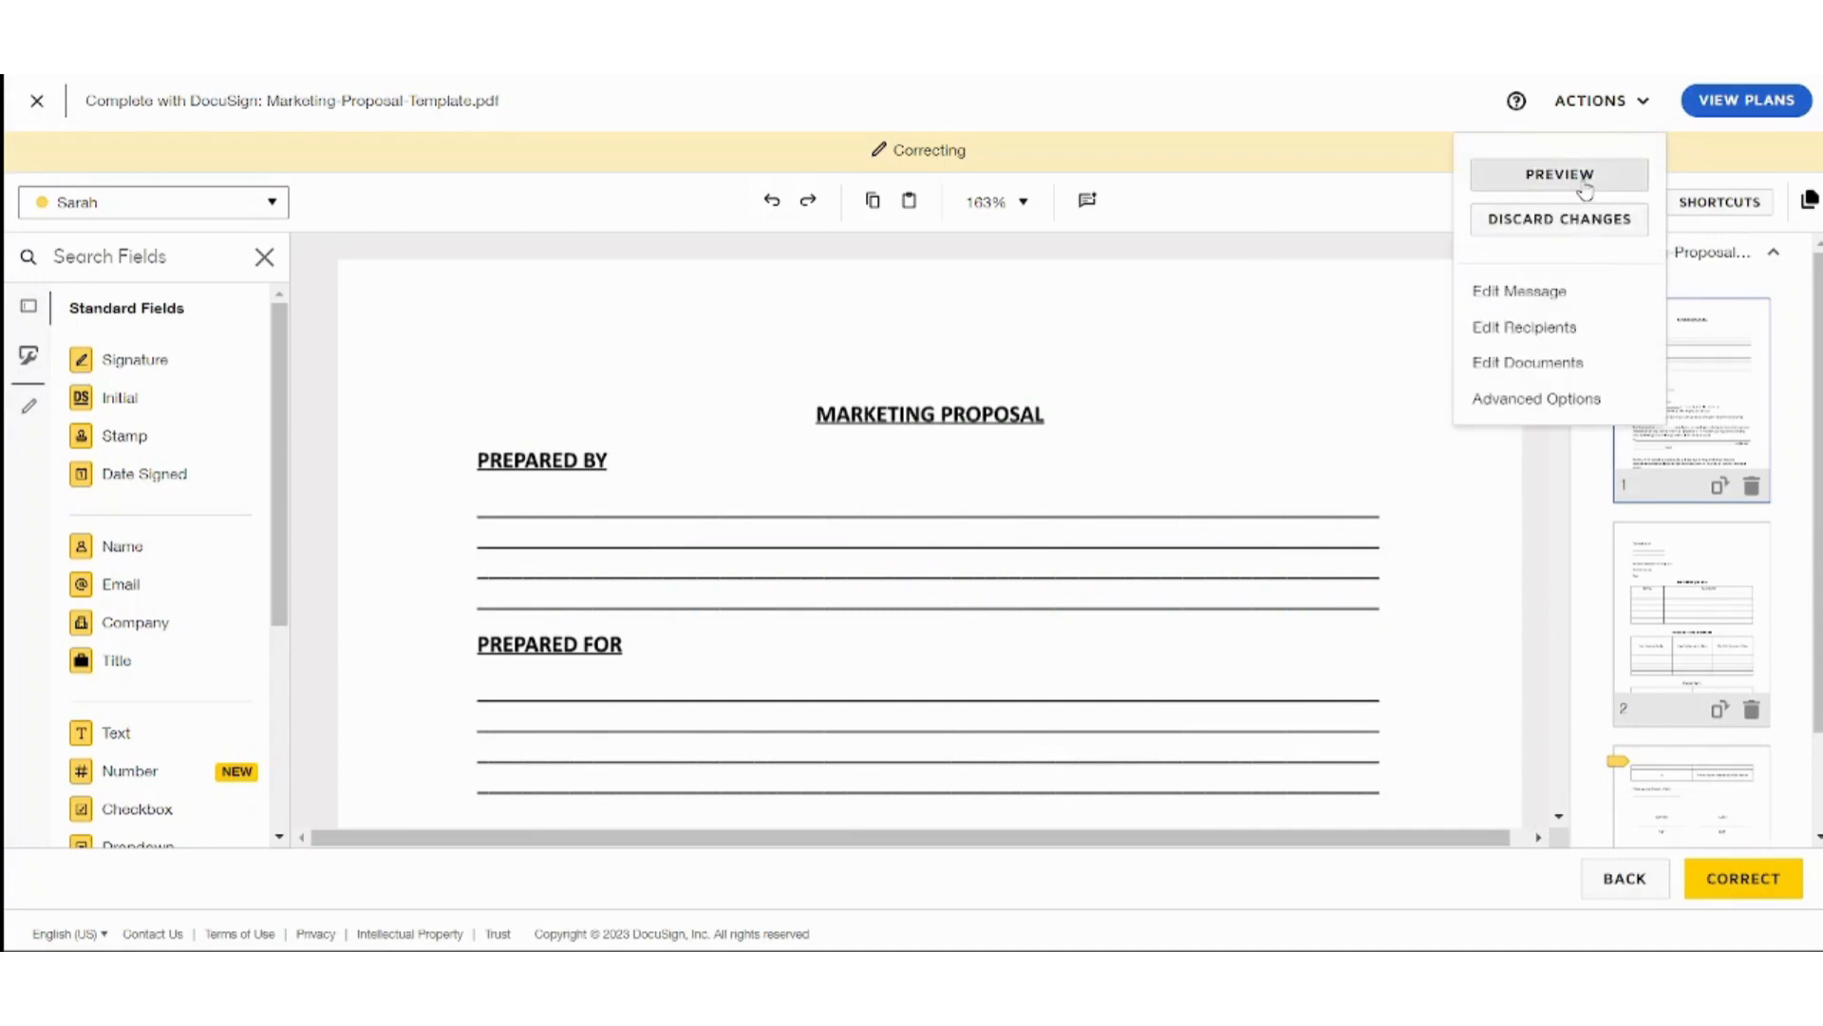
click(1576, 176)
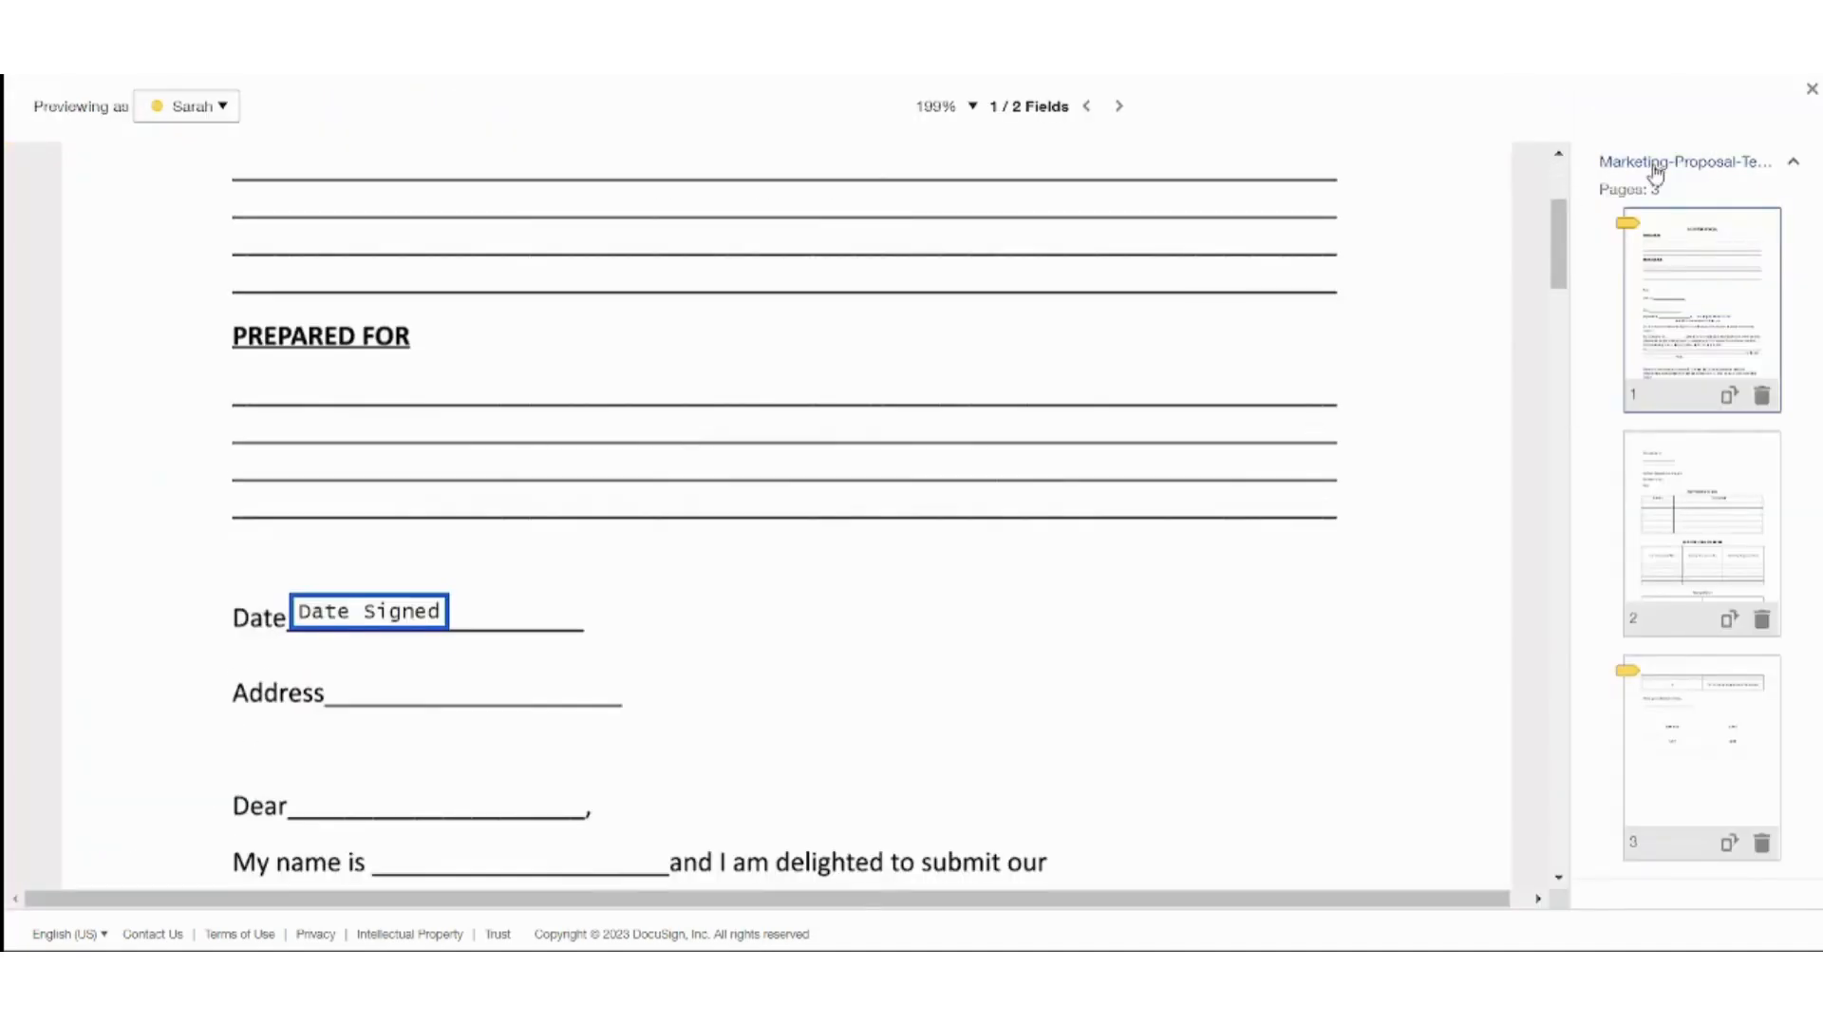
mouse_move(1565, 237)
mouse_down()
mouse_move(1562, 202)
mouse_move(1557, 446)
mouse_move(1497, 737)
mouse_up()
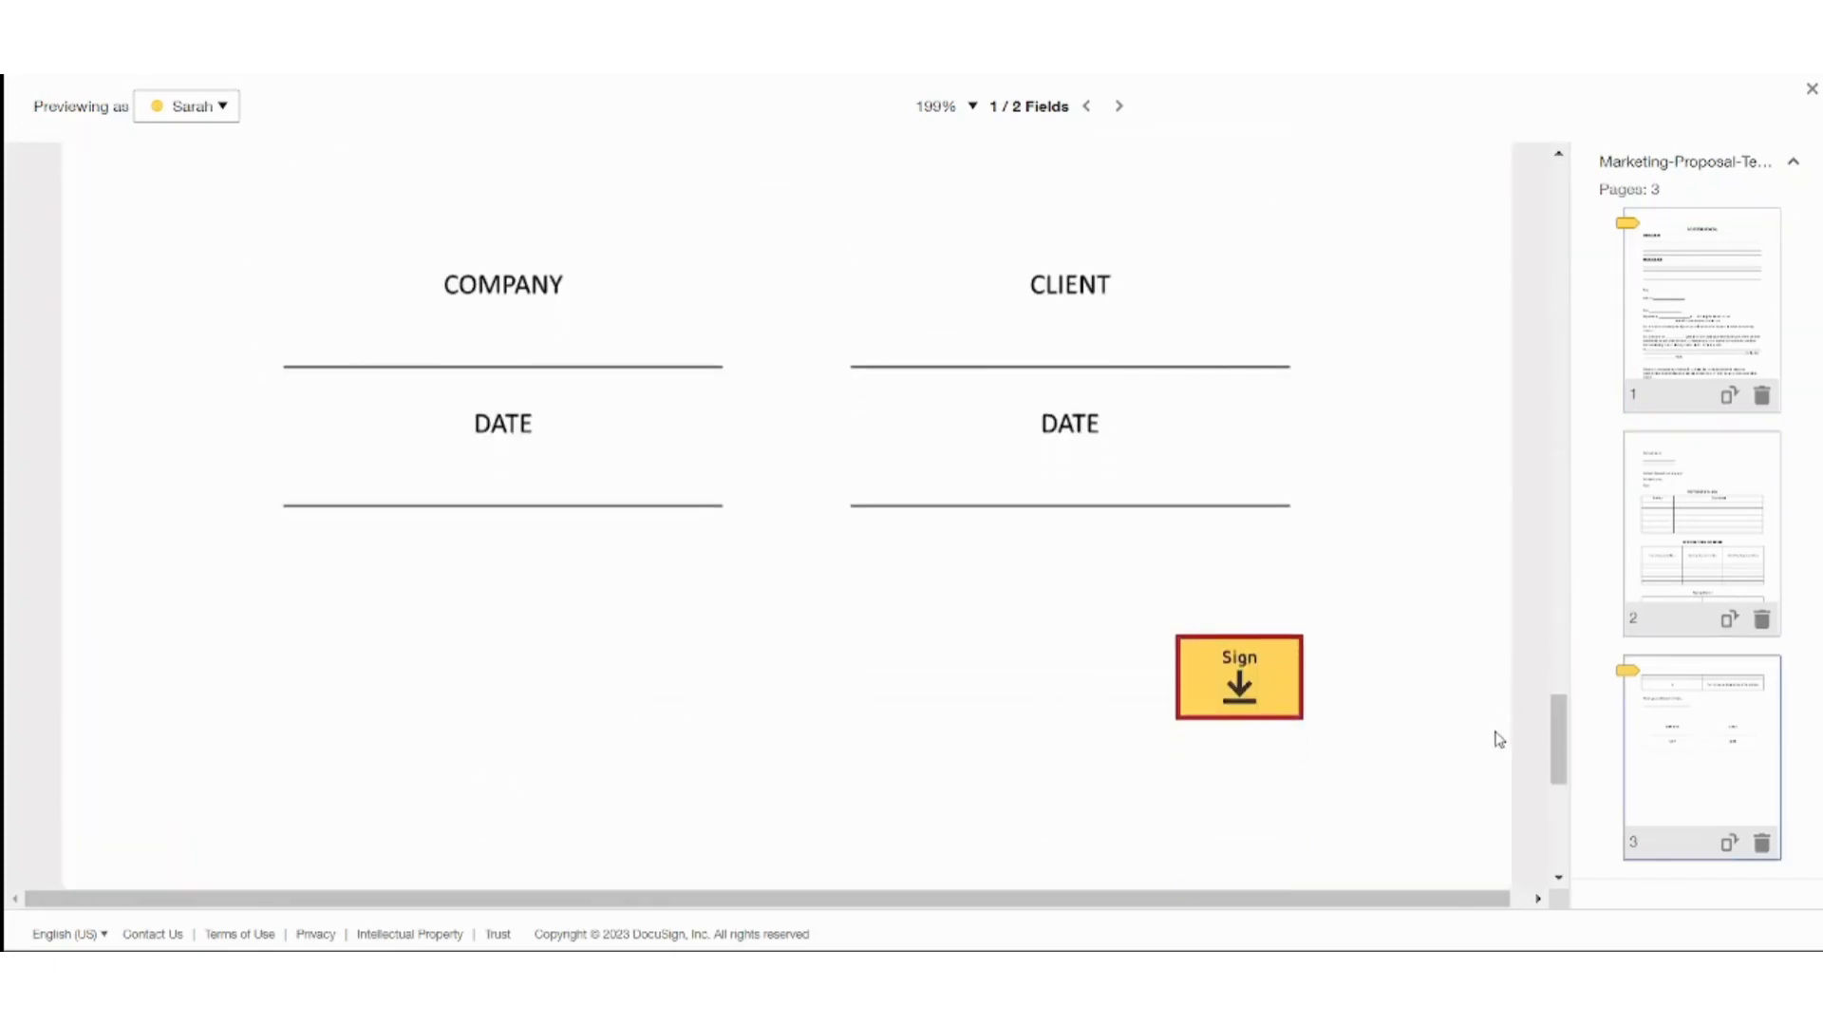
click(1250, 670)
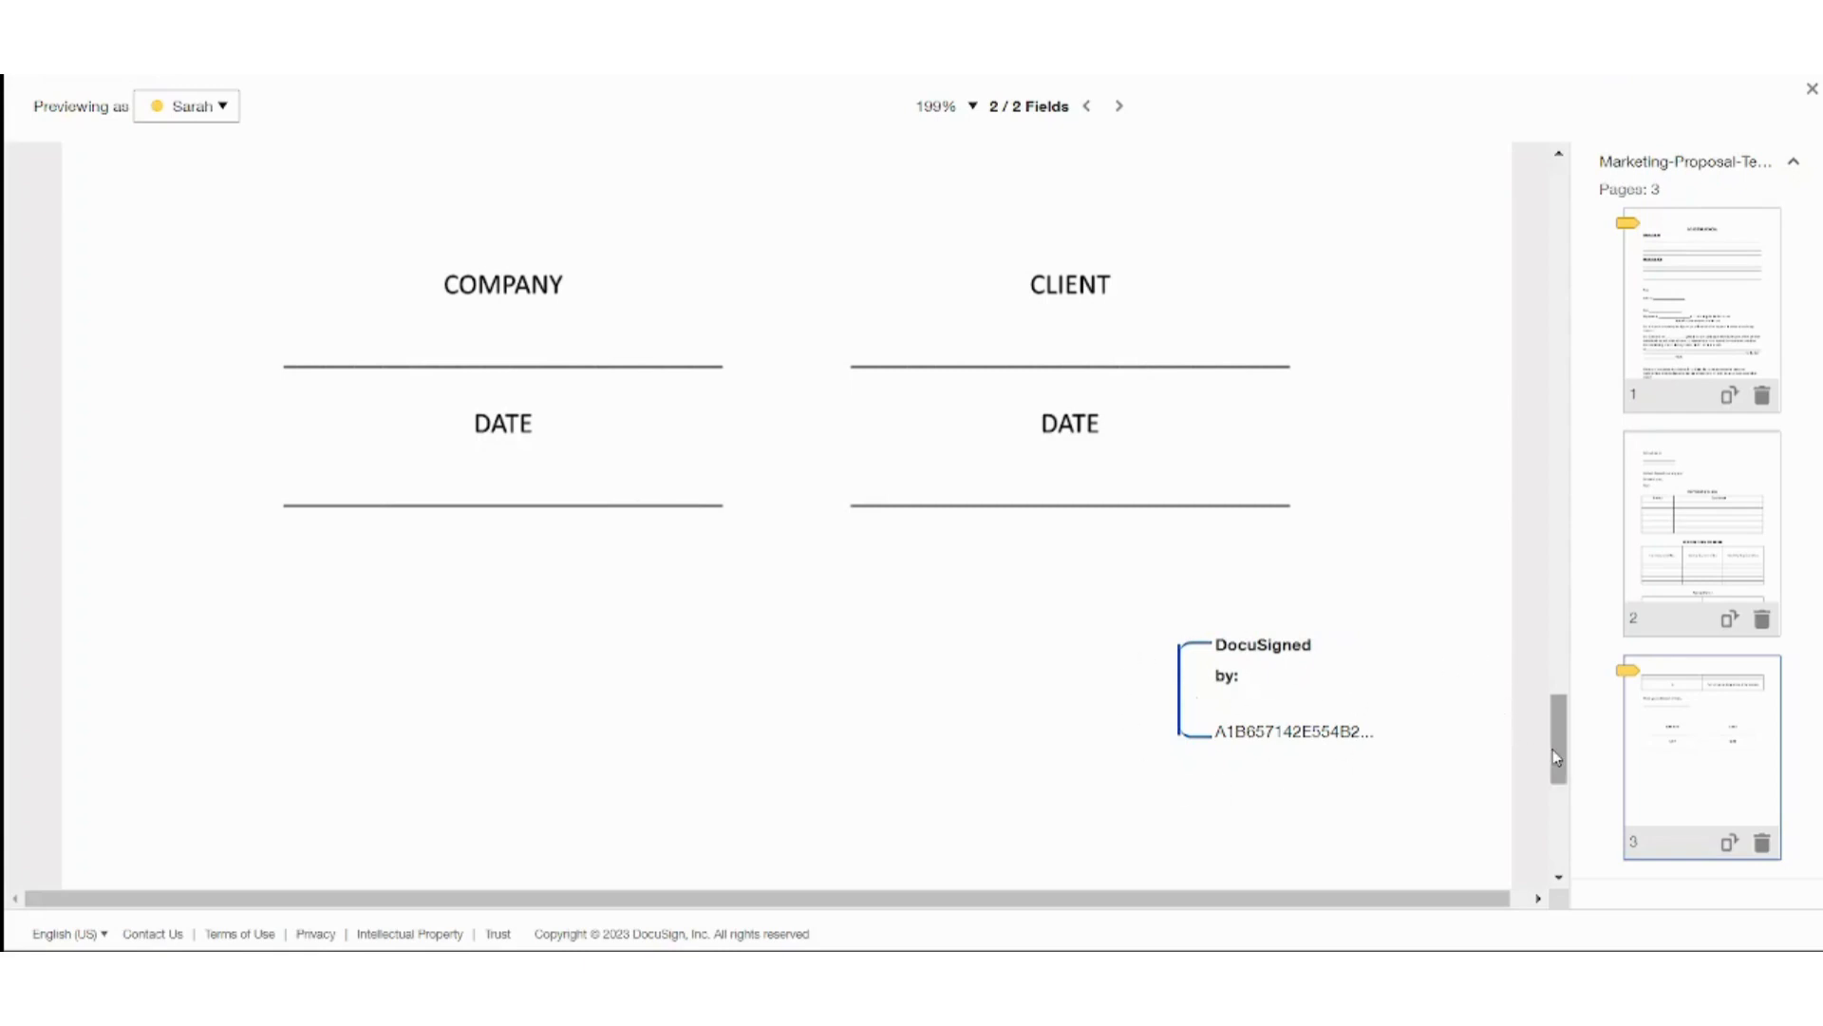
click(1812, 89)
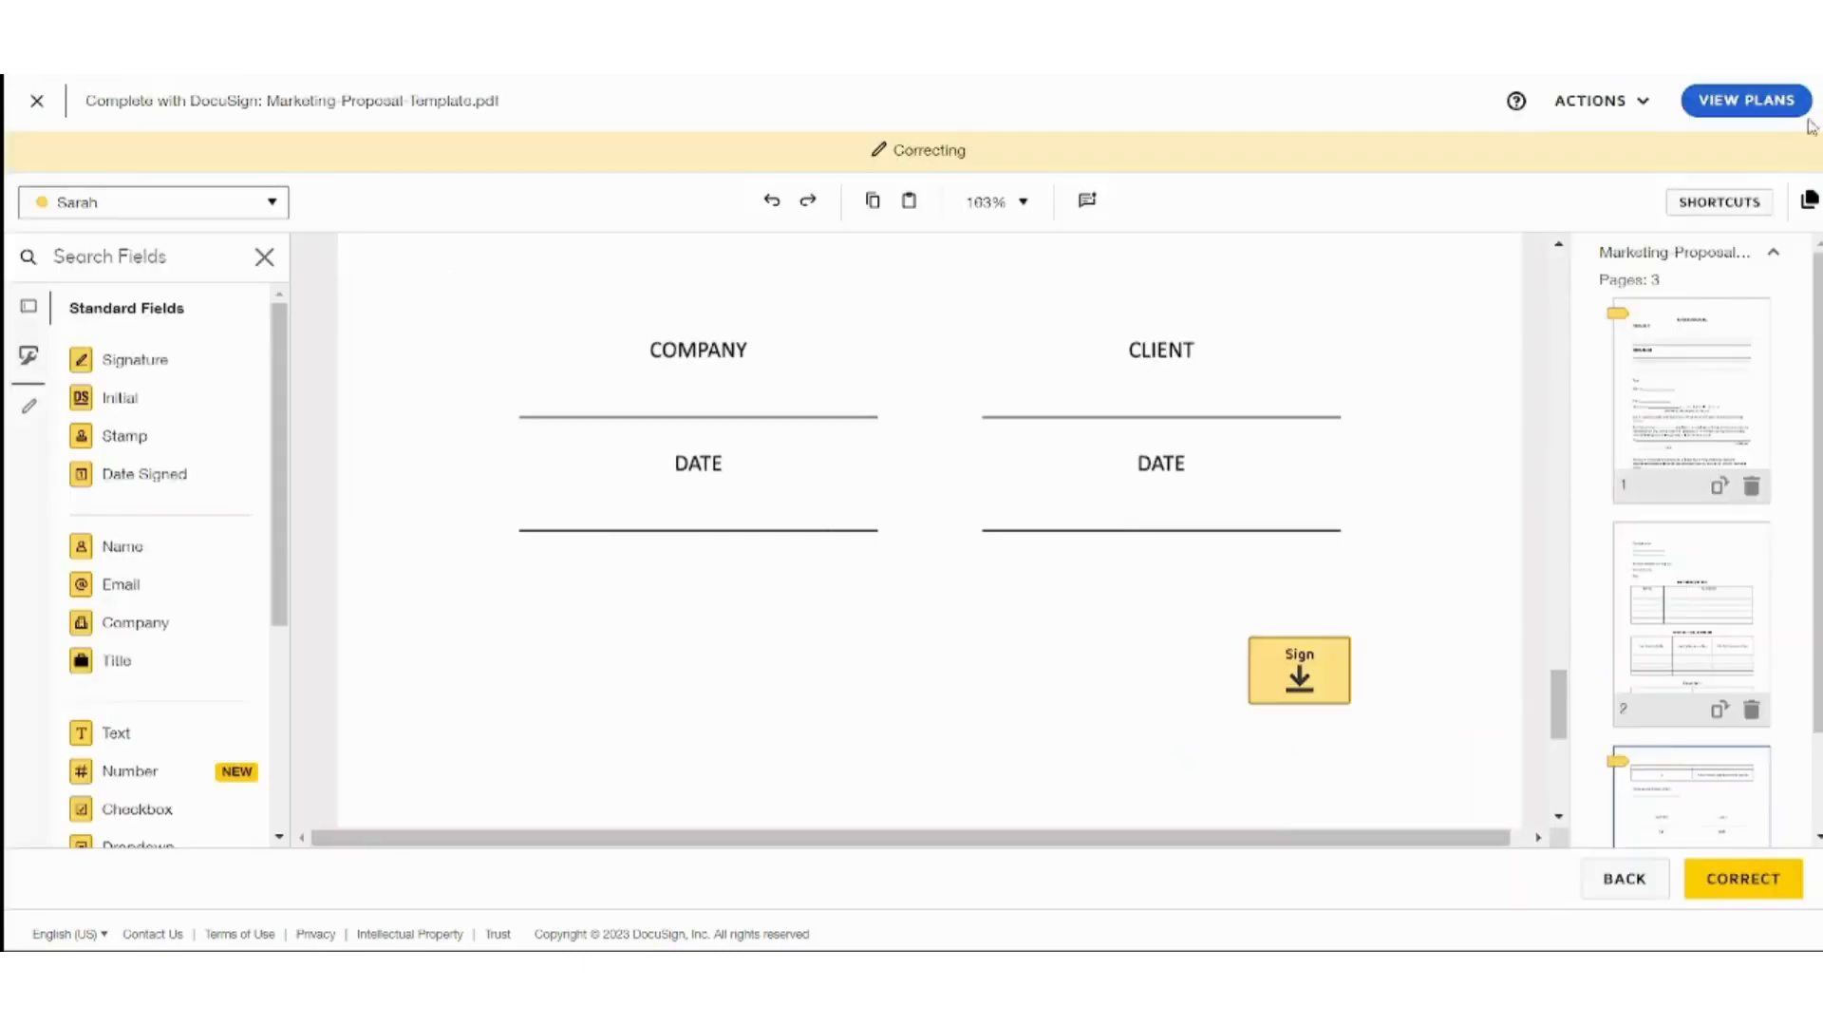
Send the corrected proposal, then bring up the action menu for the newest sent envelope.
click(1734, 882)
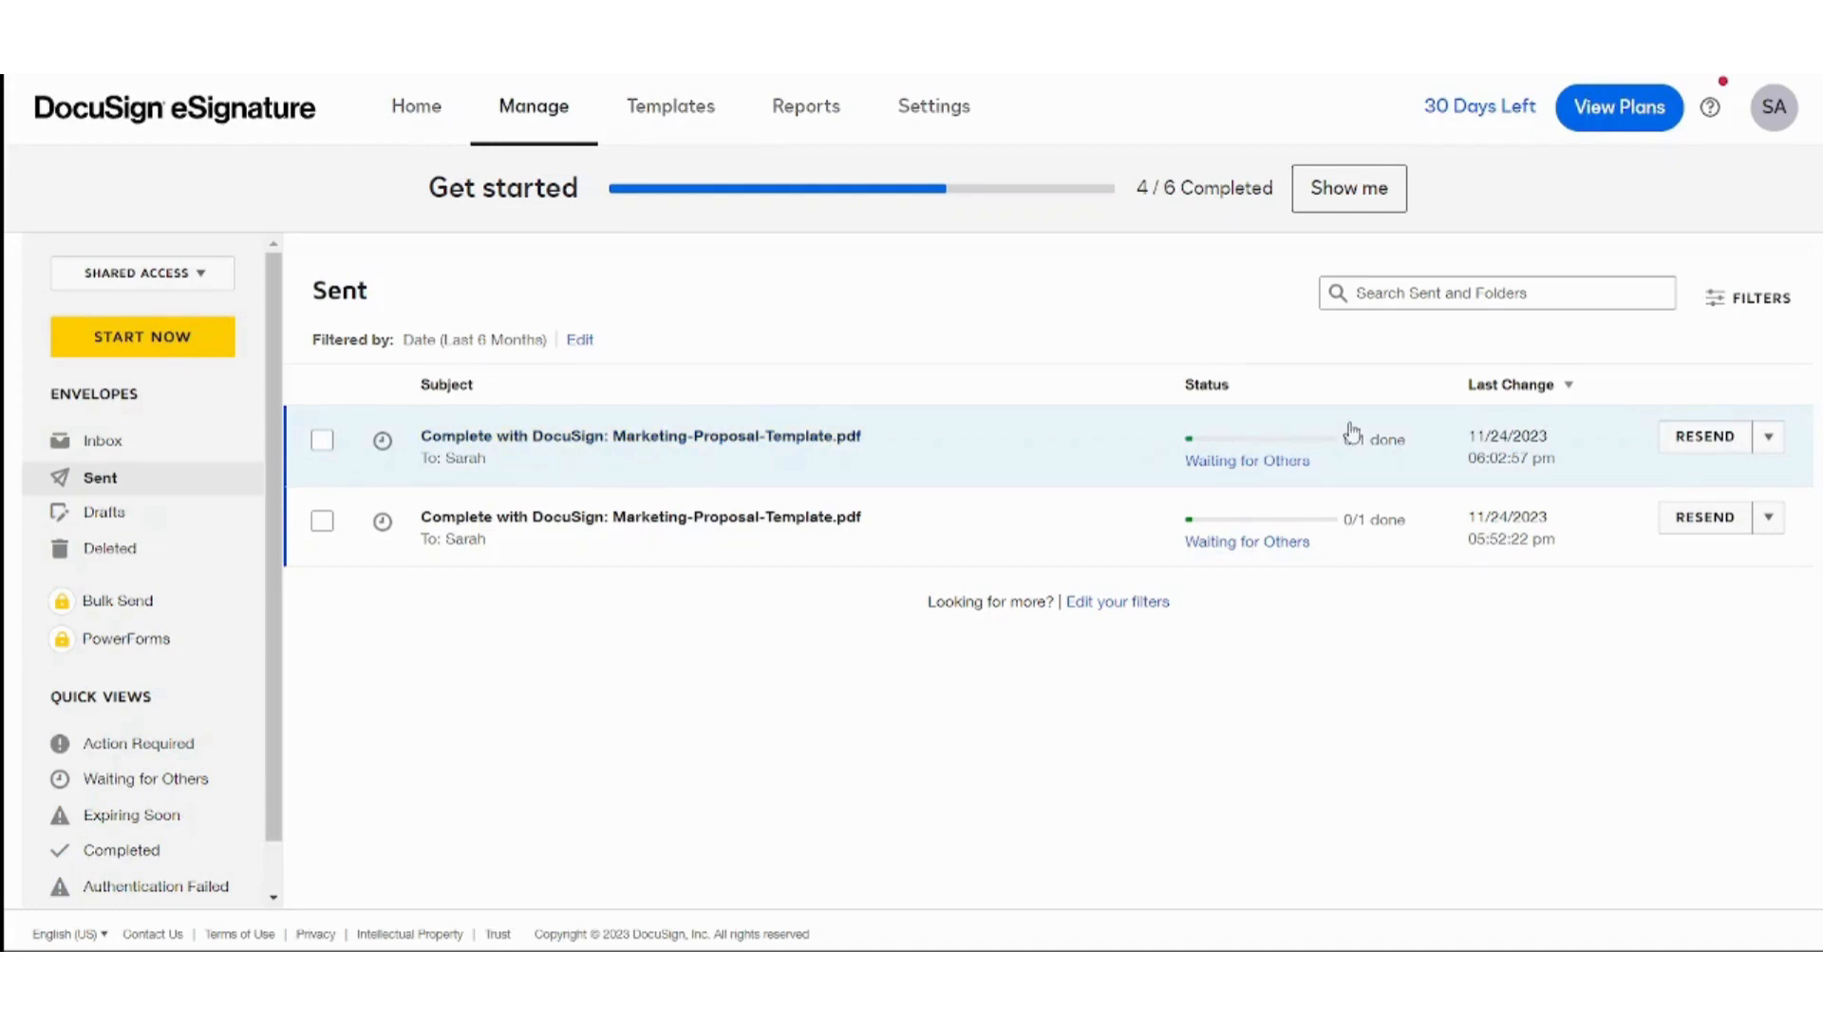
click(1768, 437)
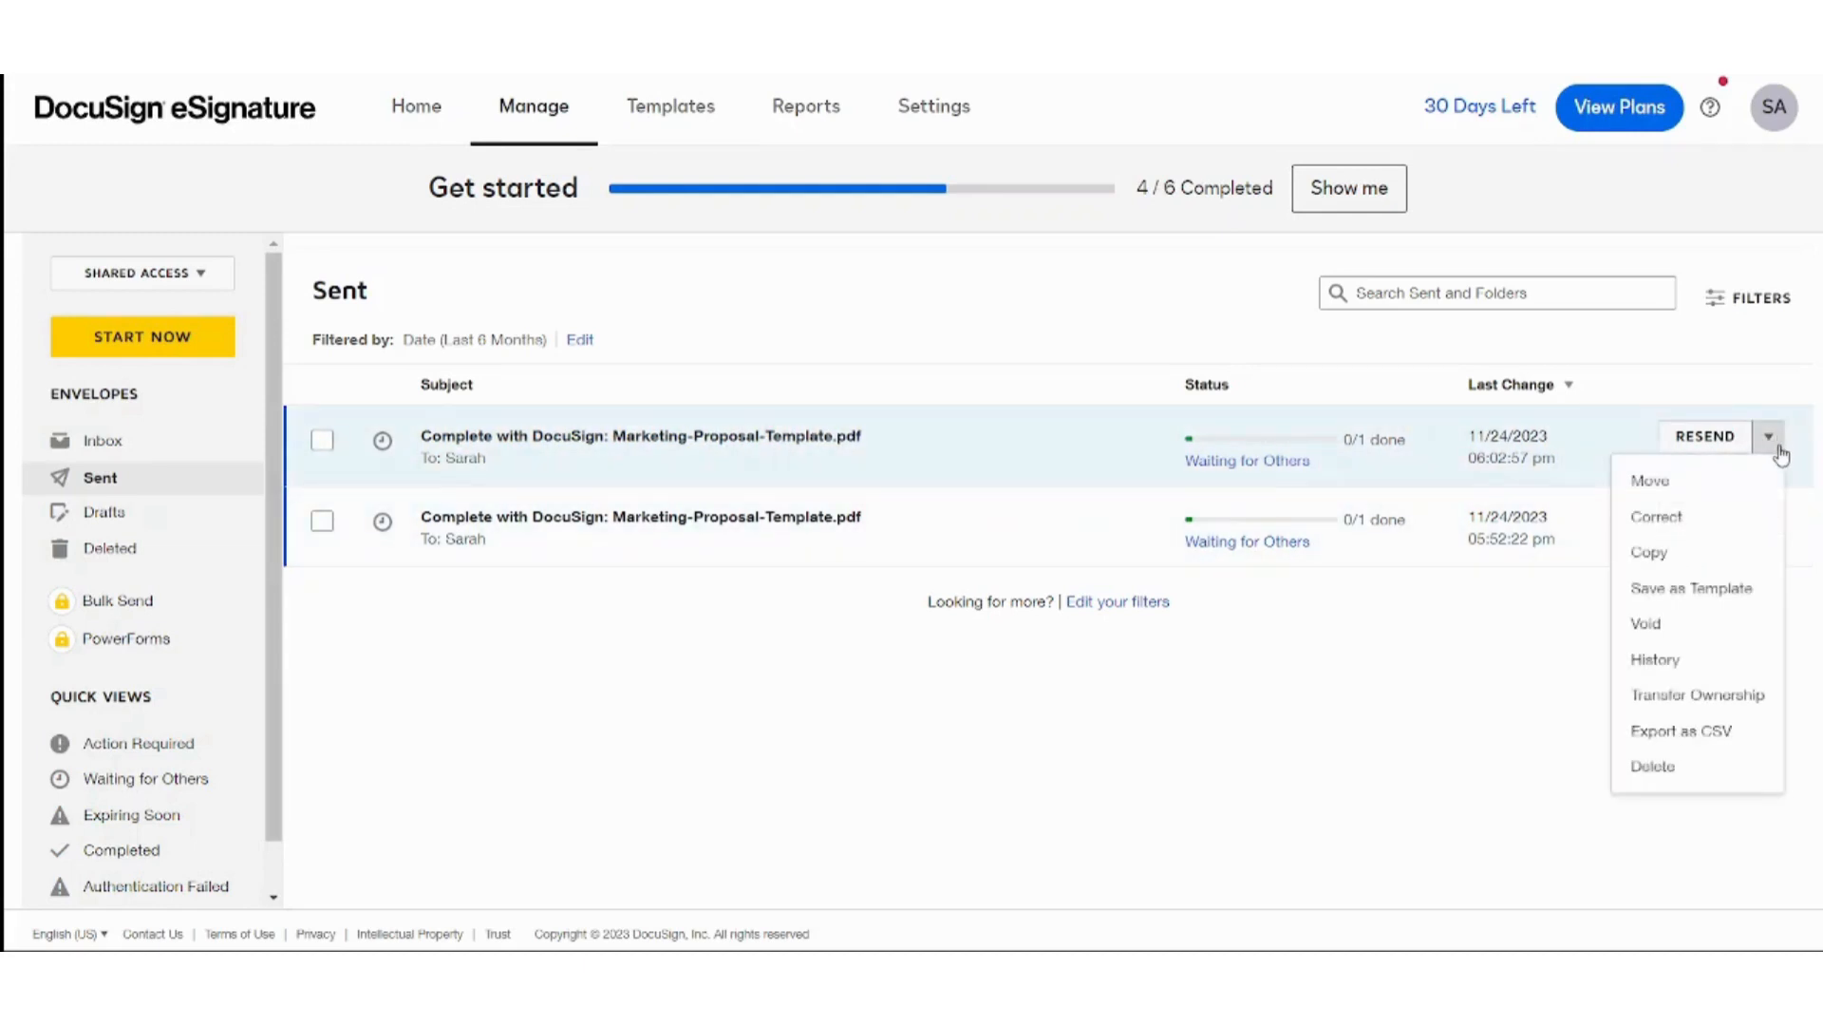
Save the sent proposal as a template named 'Tutoriall' and dismiss the saved confirmation.
click(1710, 590)
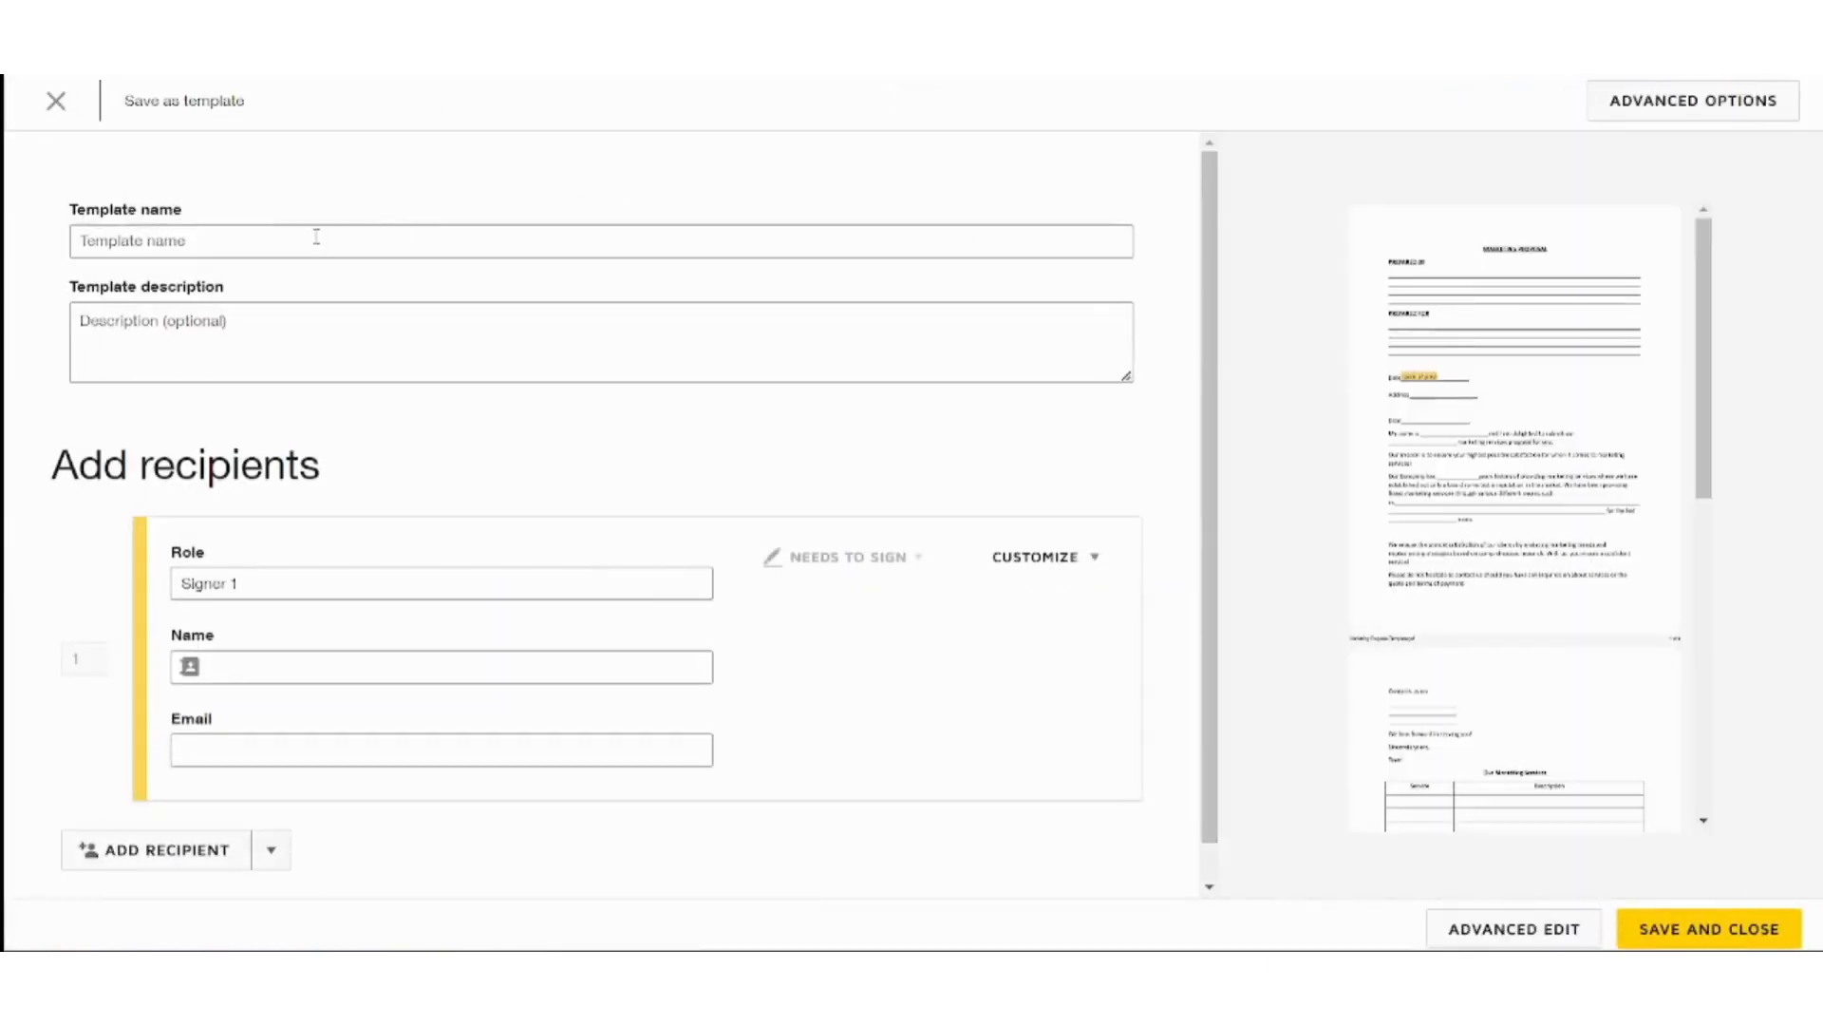
click(315, 234)
text(Tuto)
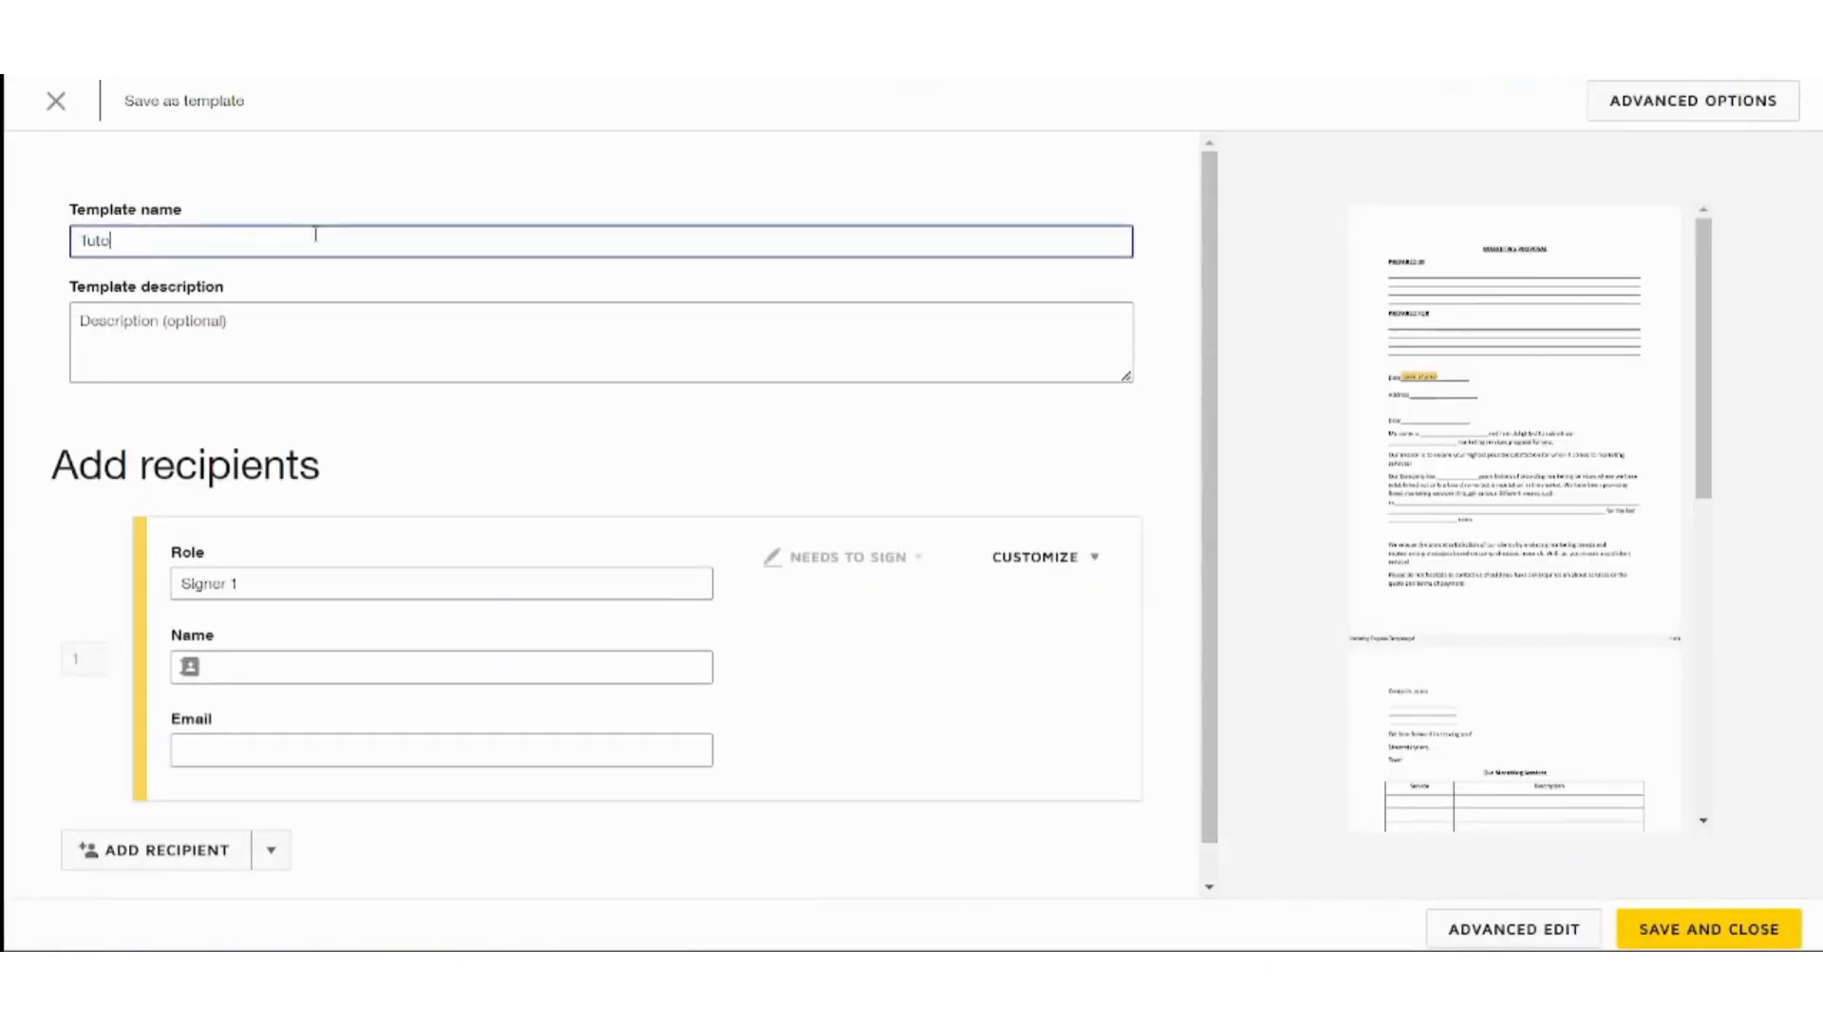
text(riall)
click(233, 358)
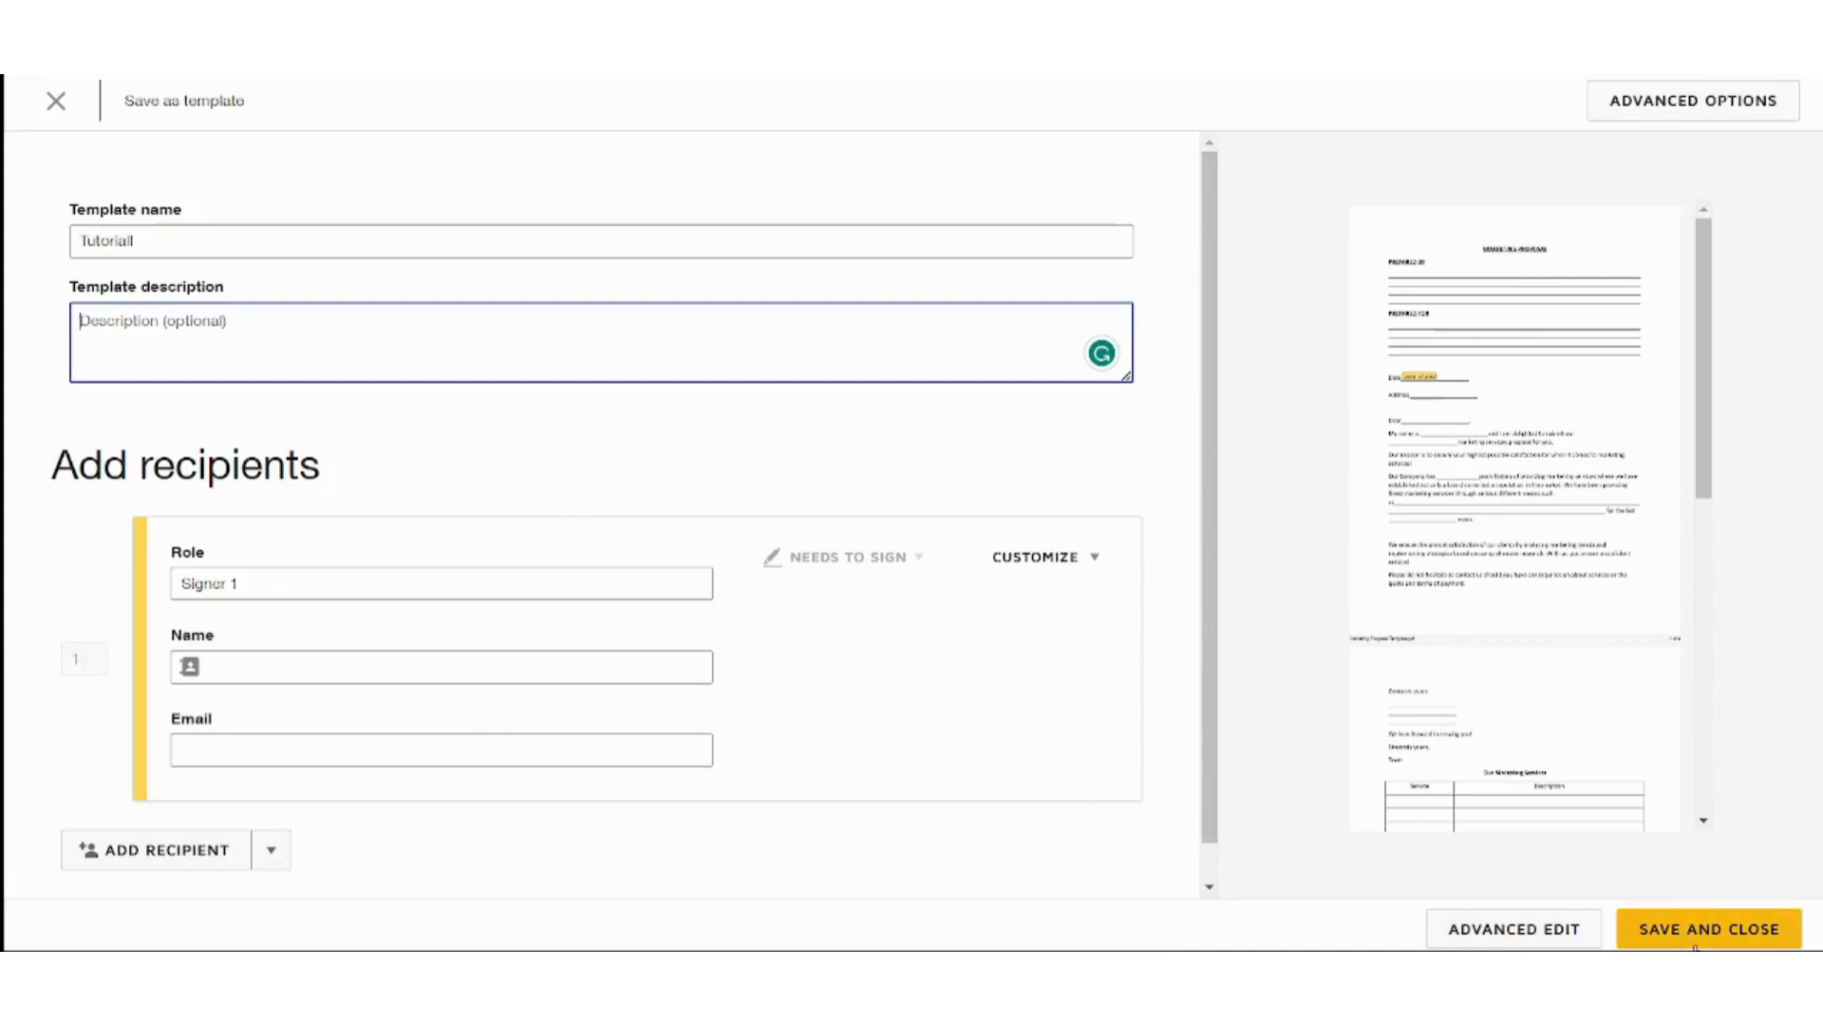
click(1699, 939)
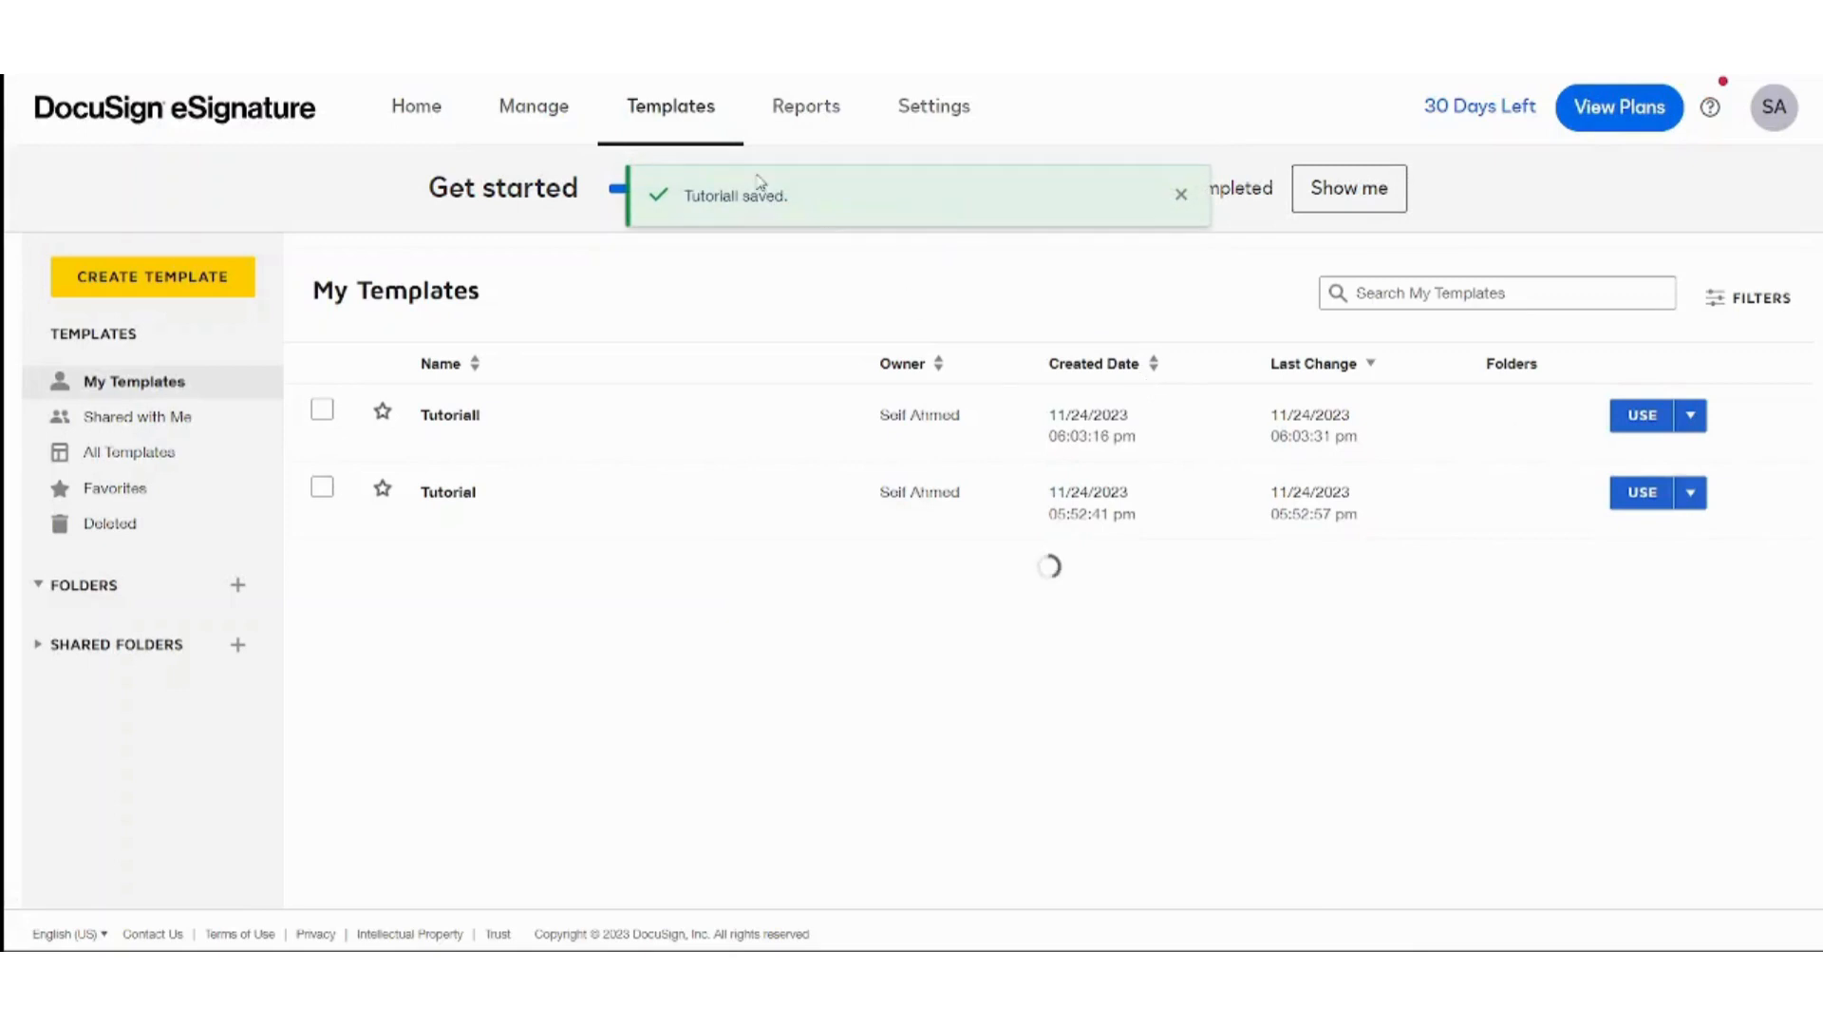
click(1179, 194)
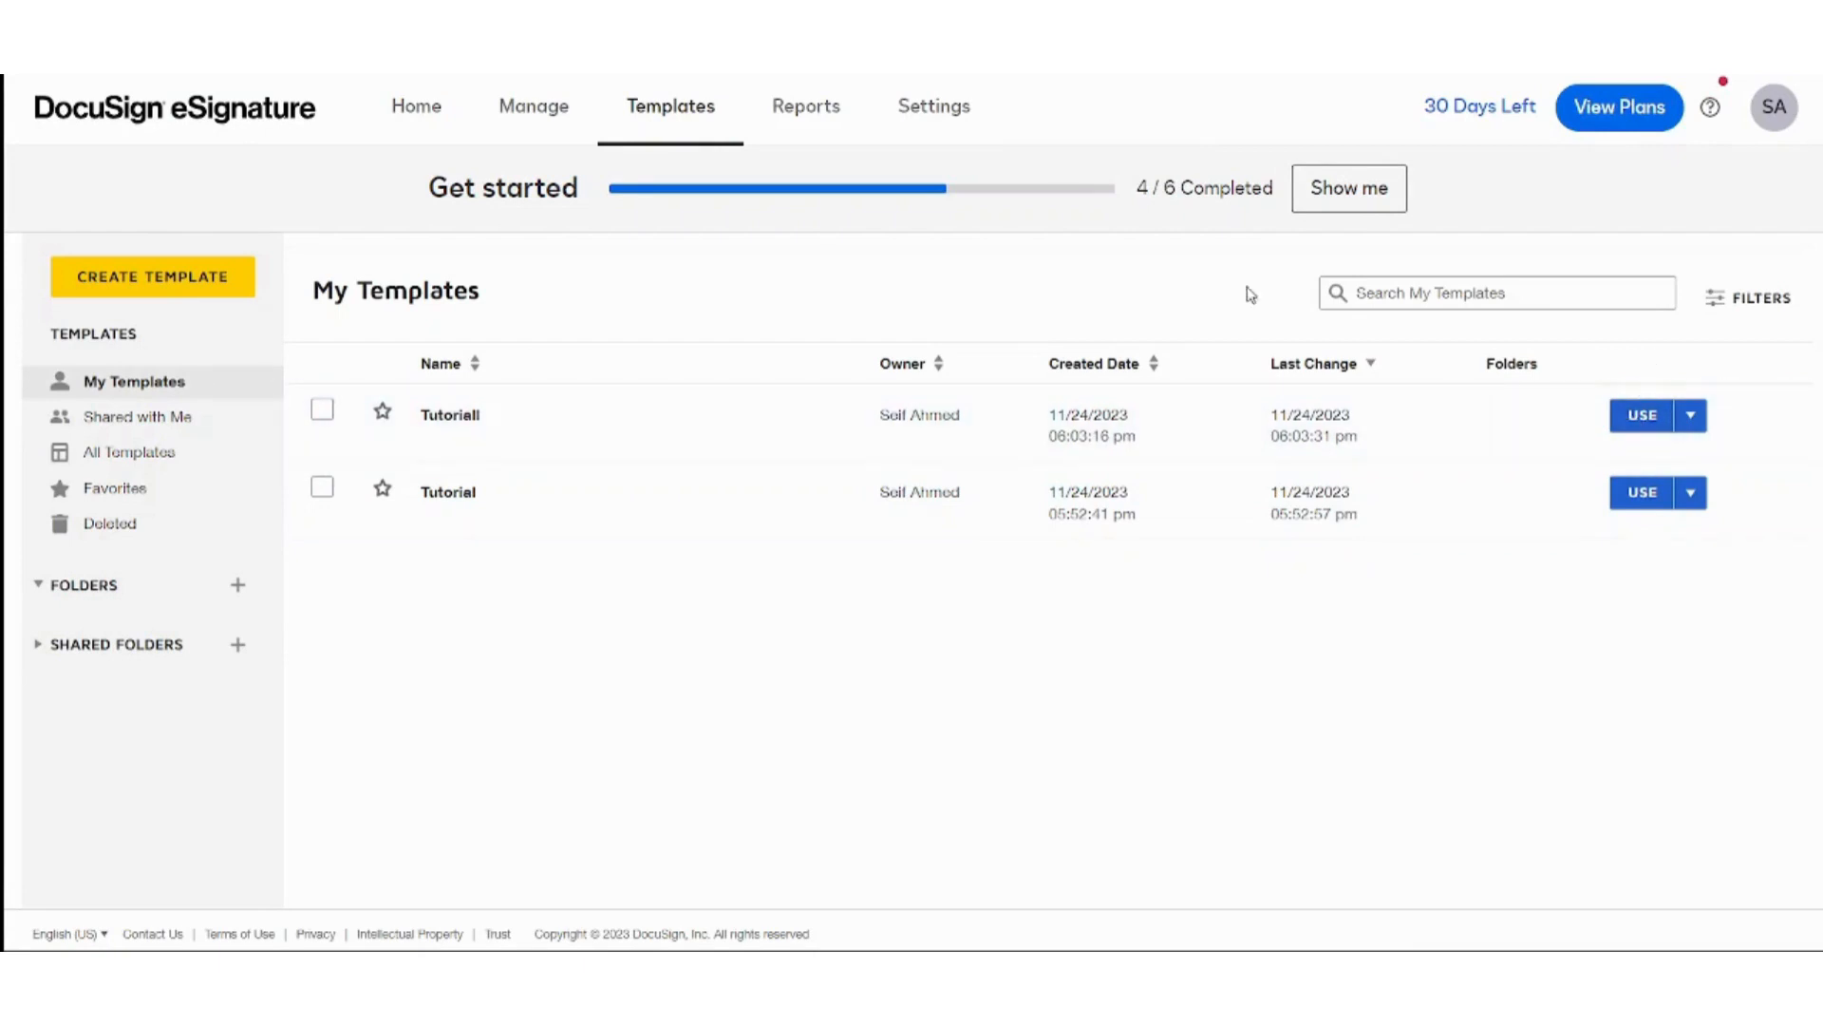
Browse the Reports administrator dashboard, then go to the account Settings overview.
click(808, 105)
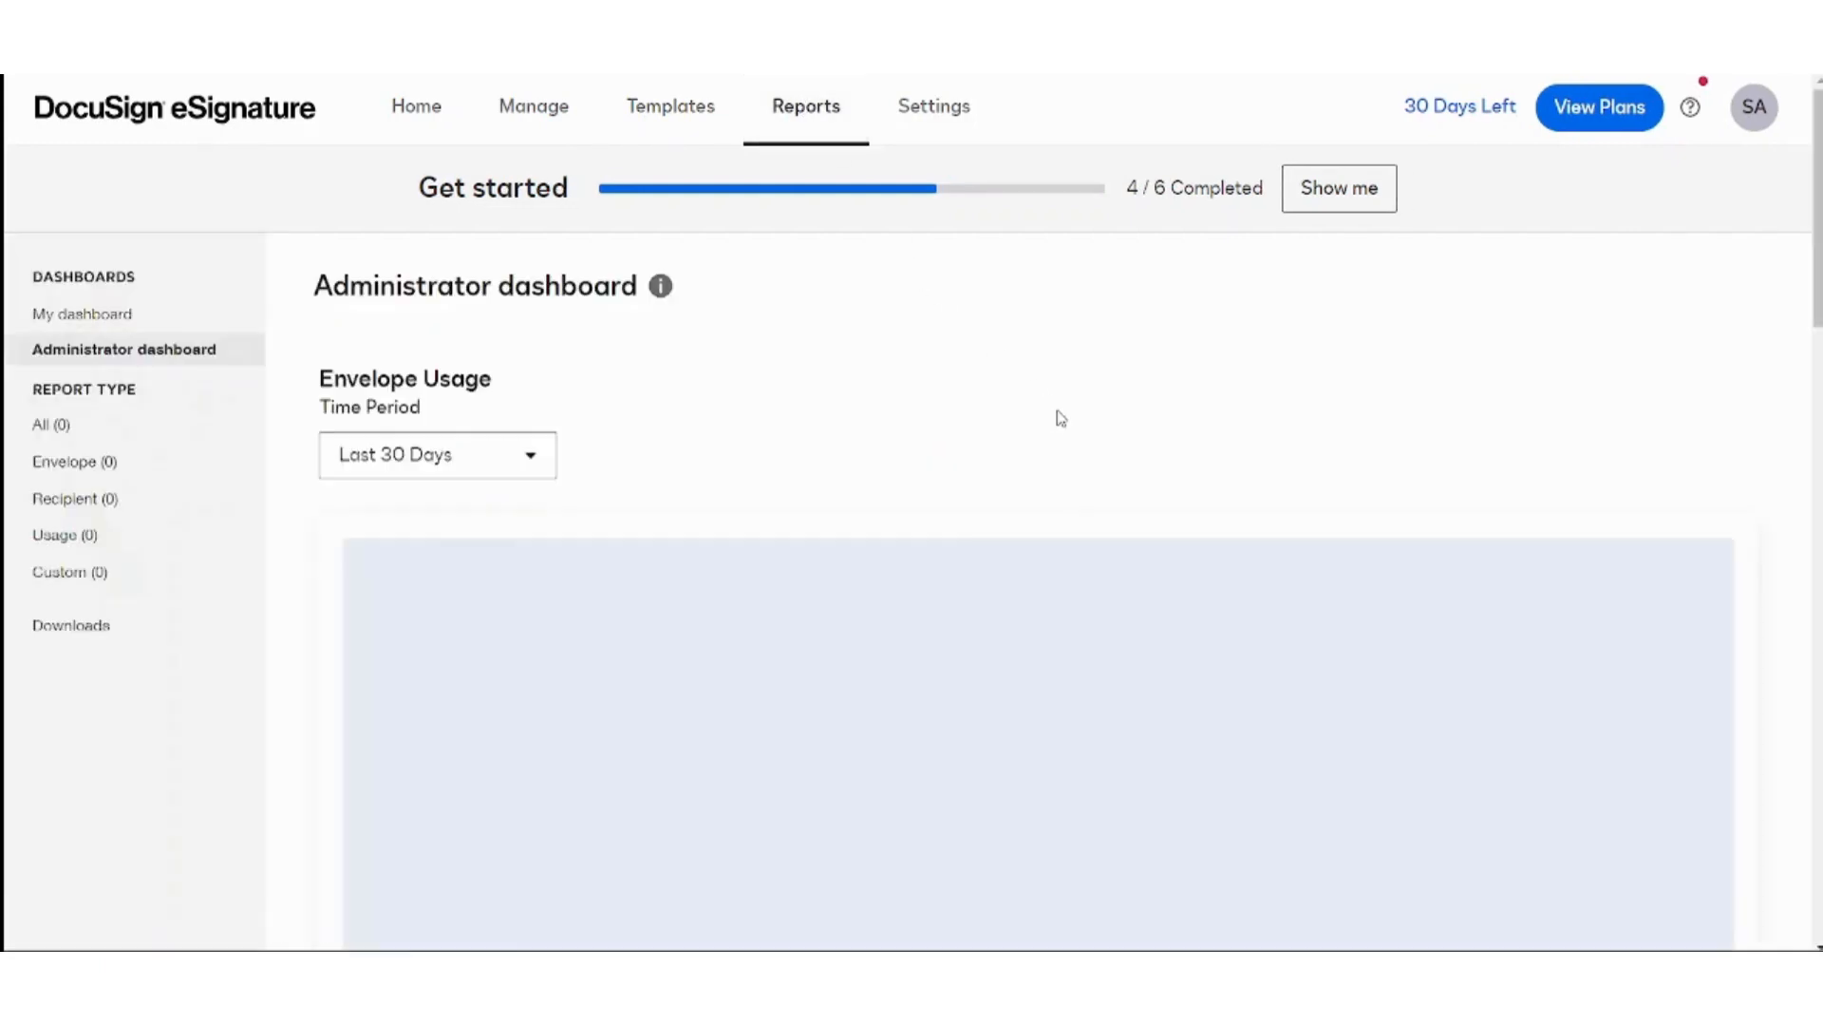
scroll(1060, 418, down, 3)
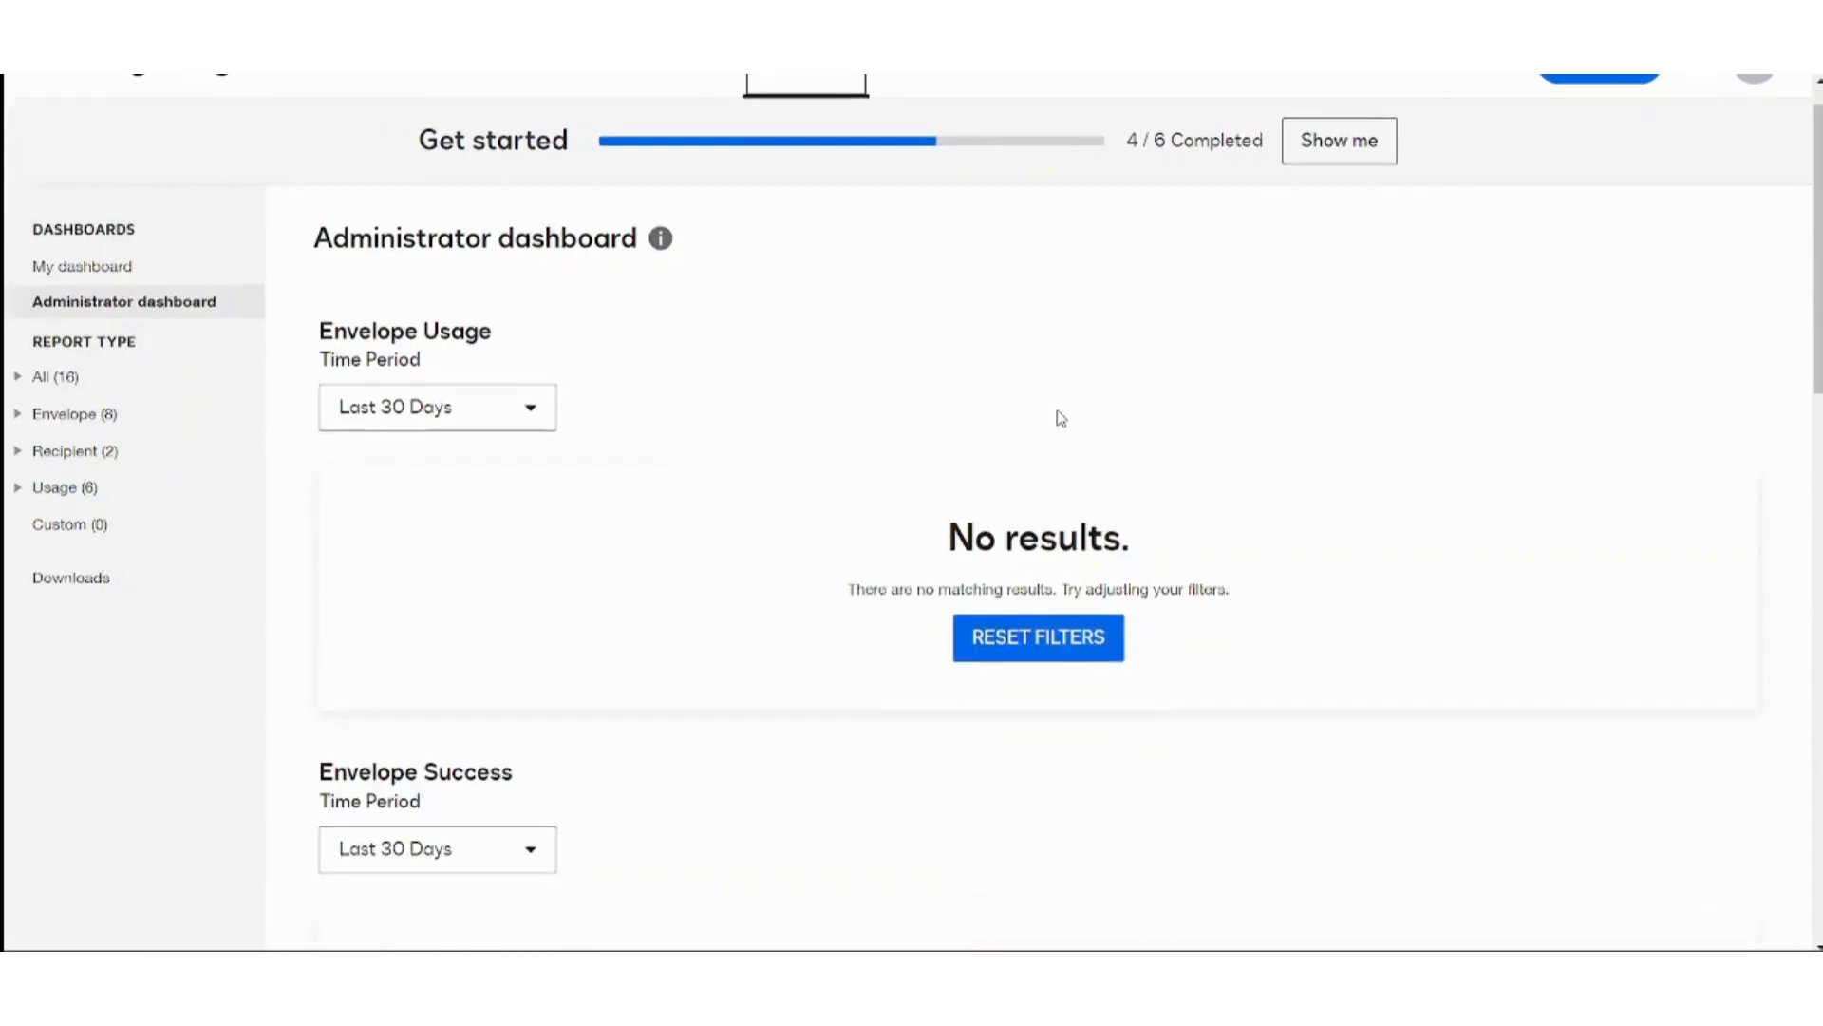
scroll(1061, 418, down, 8)
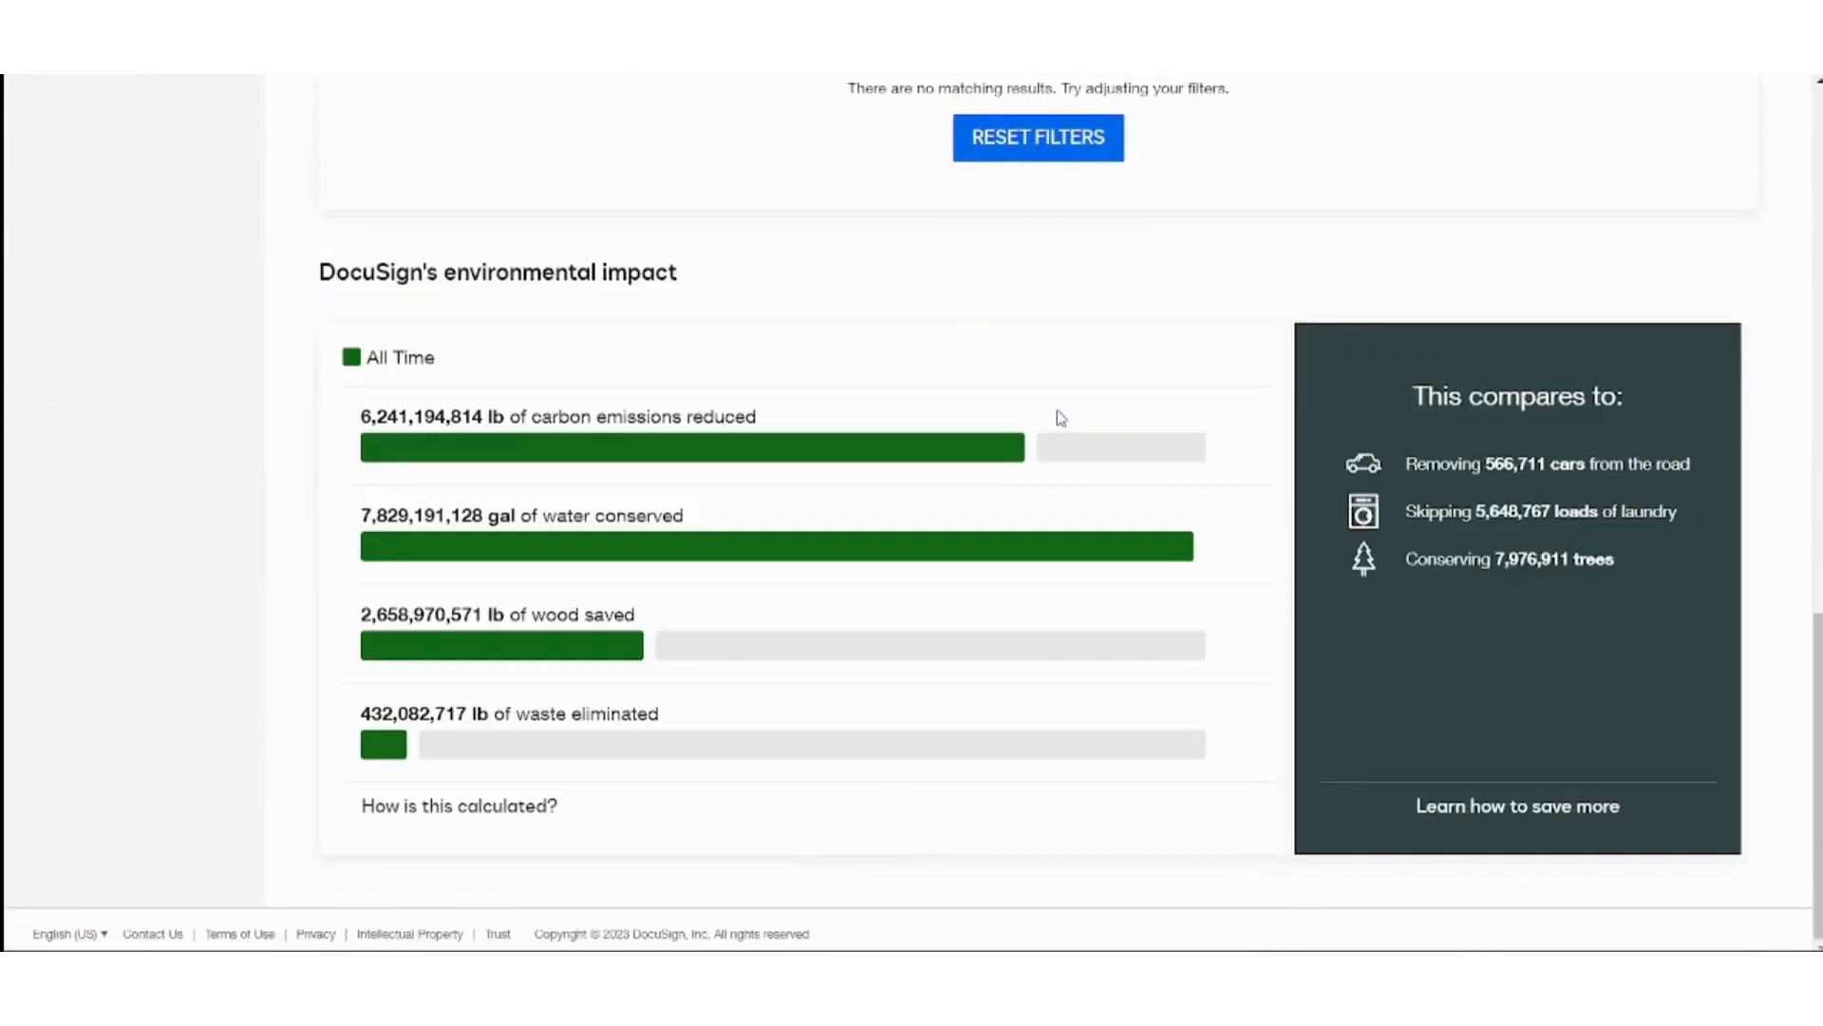
scroll(1061, 418, up, 15)
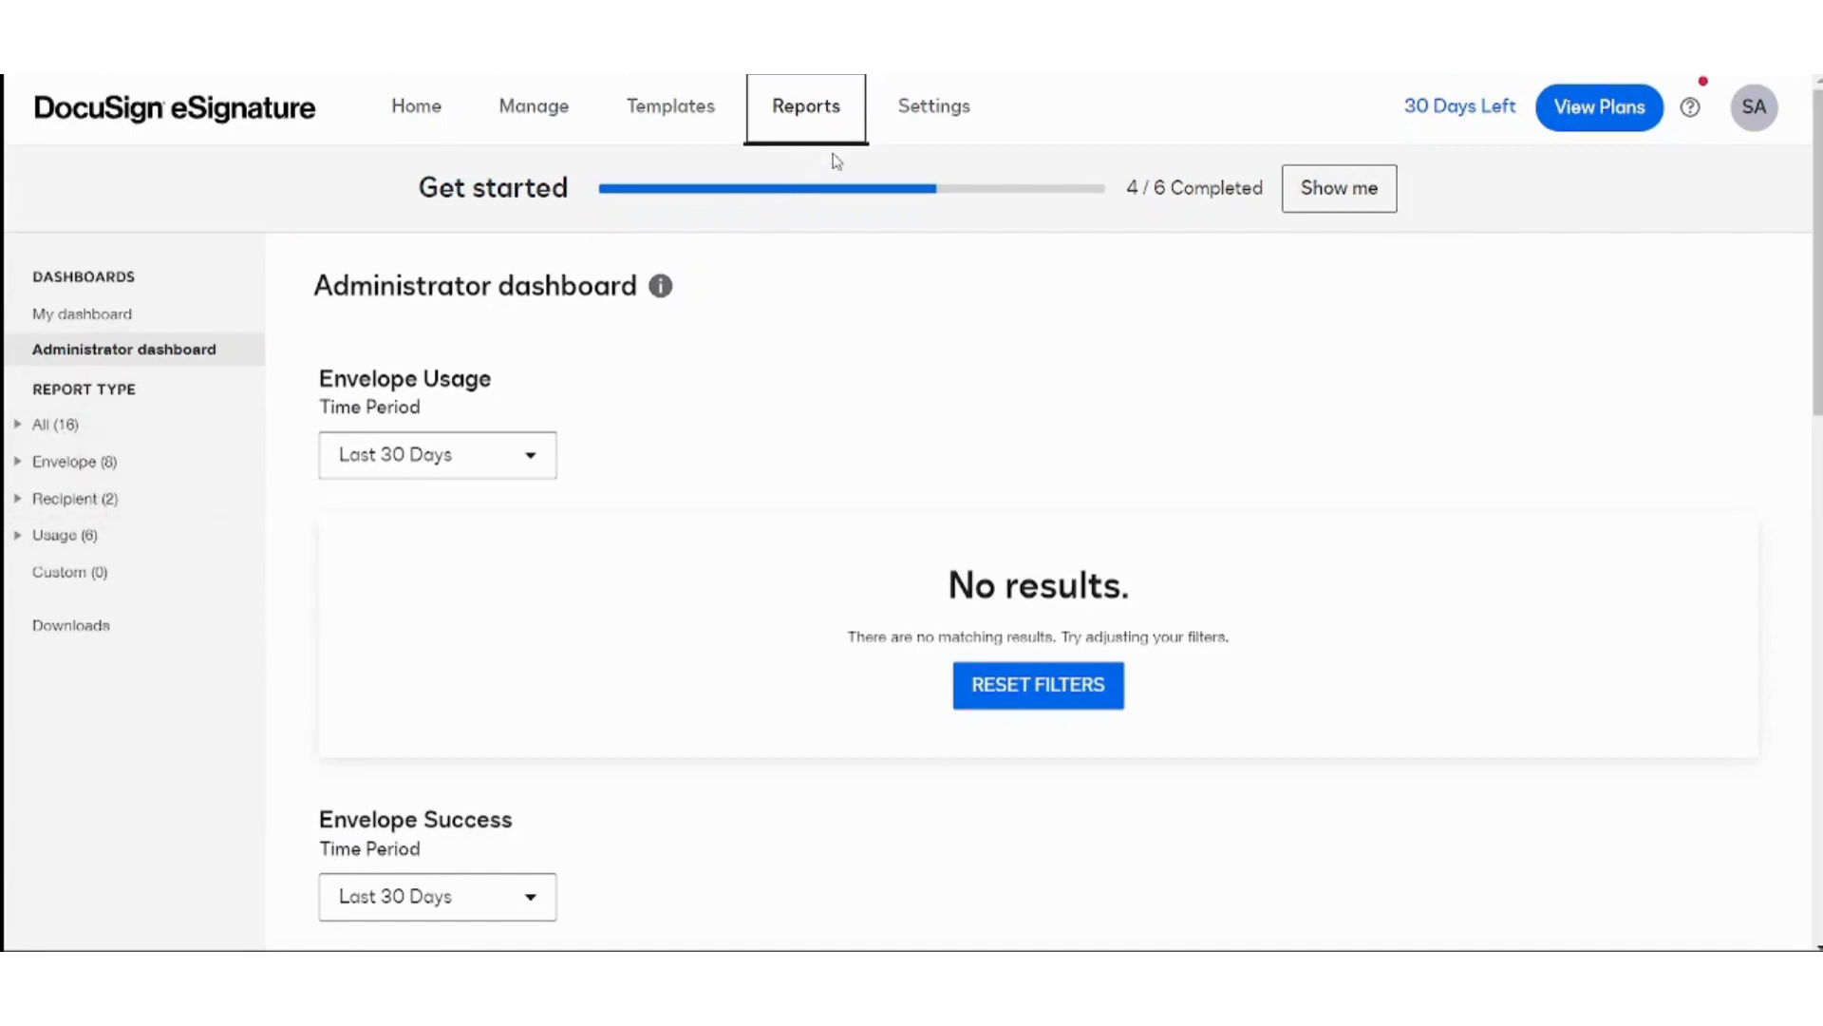
click(904, 128)
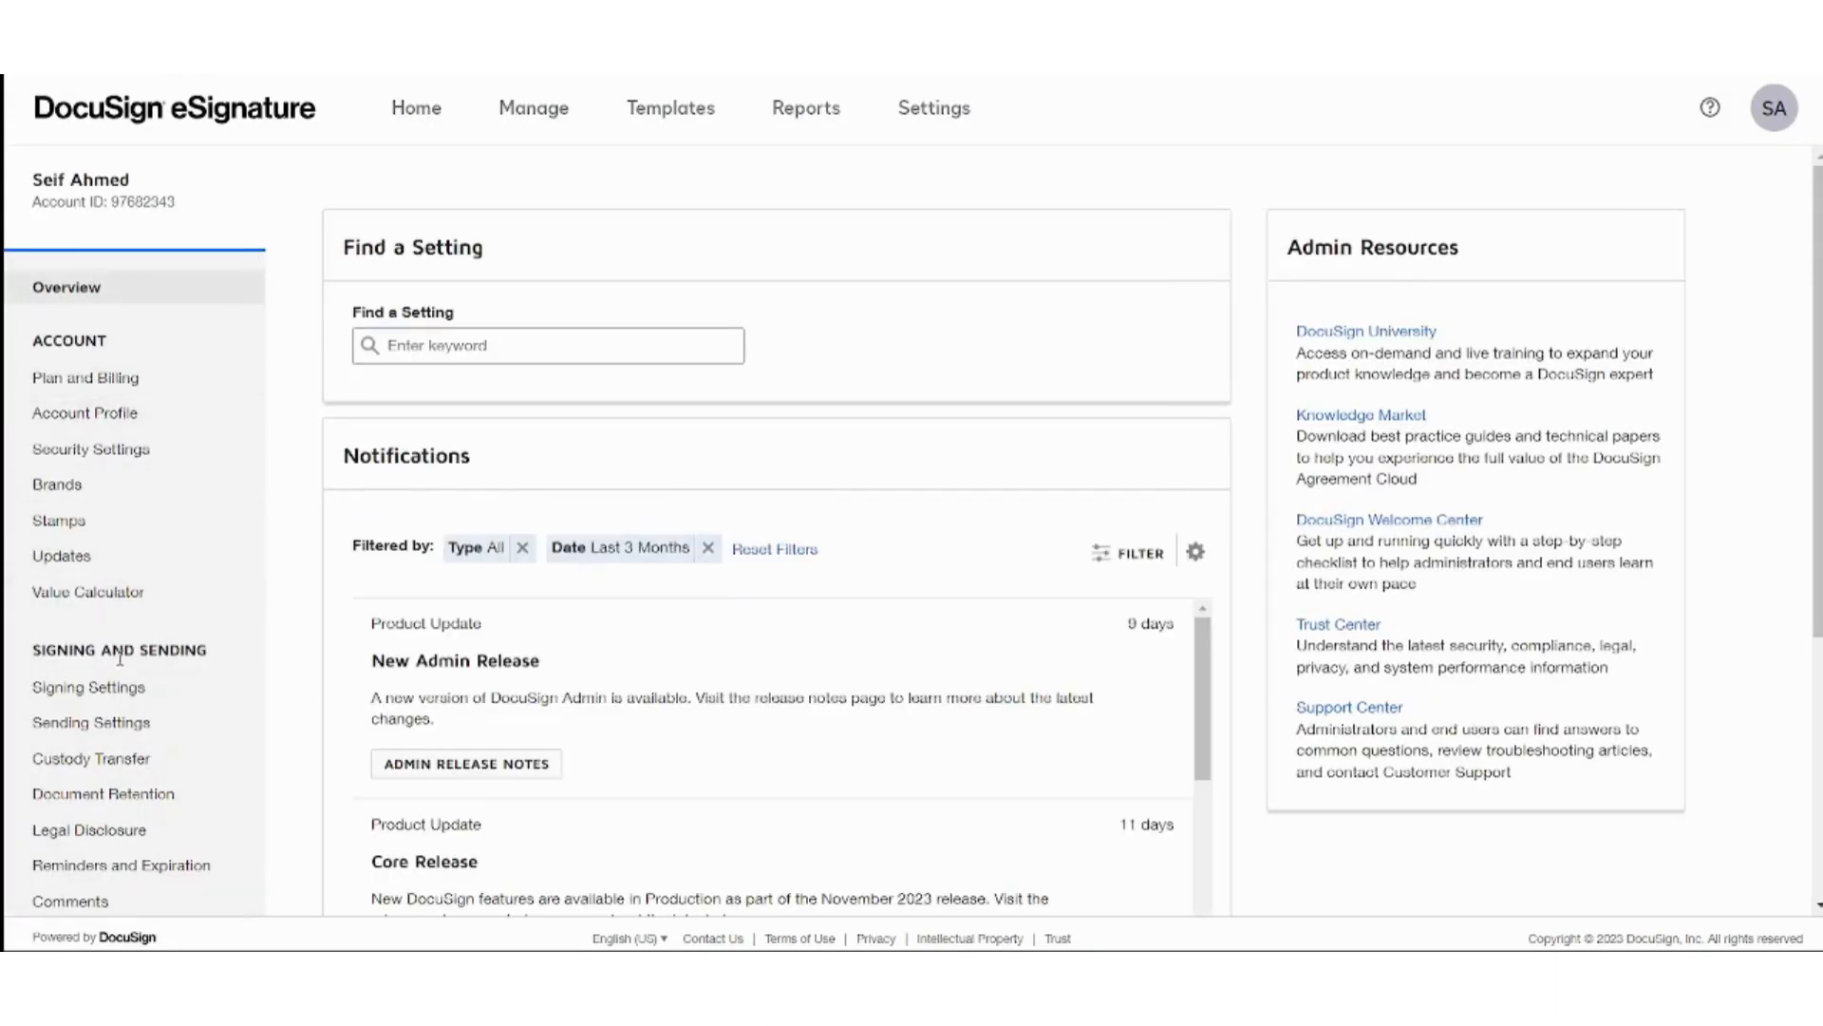
View the Account Profile settings page and open its help page.
scroll(558, 598, down, 4)
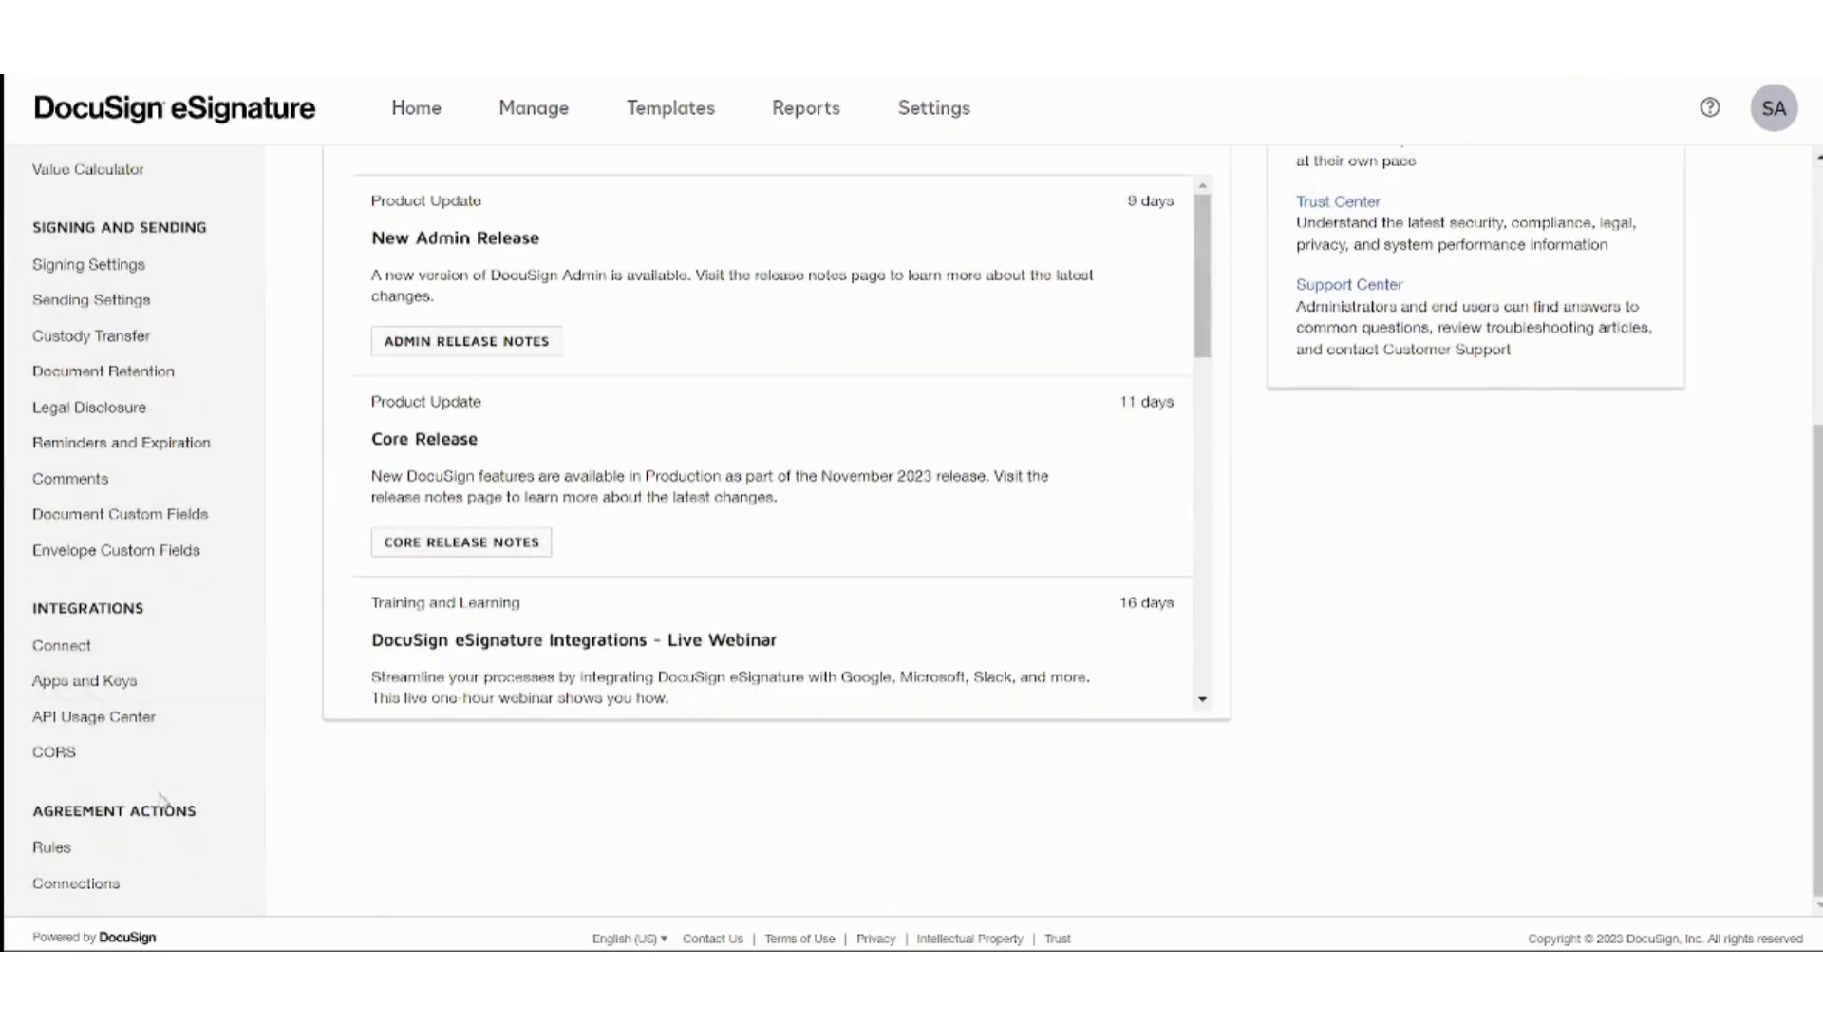
scroll(163, 386, up, 4)
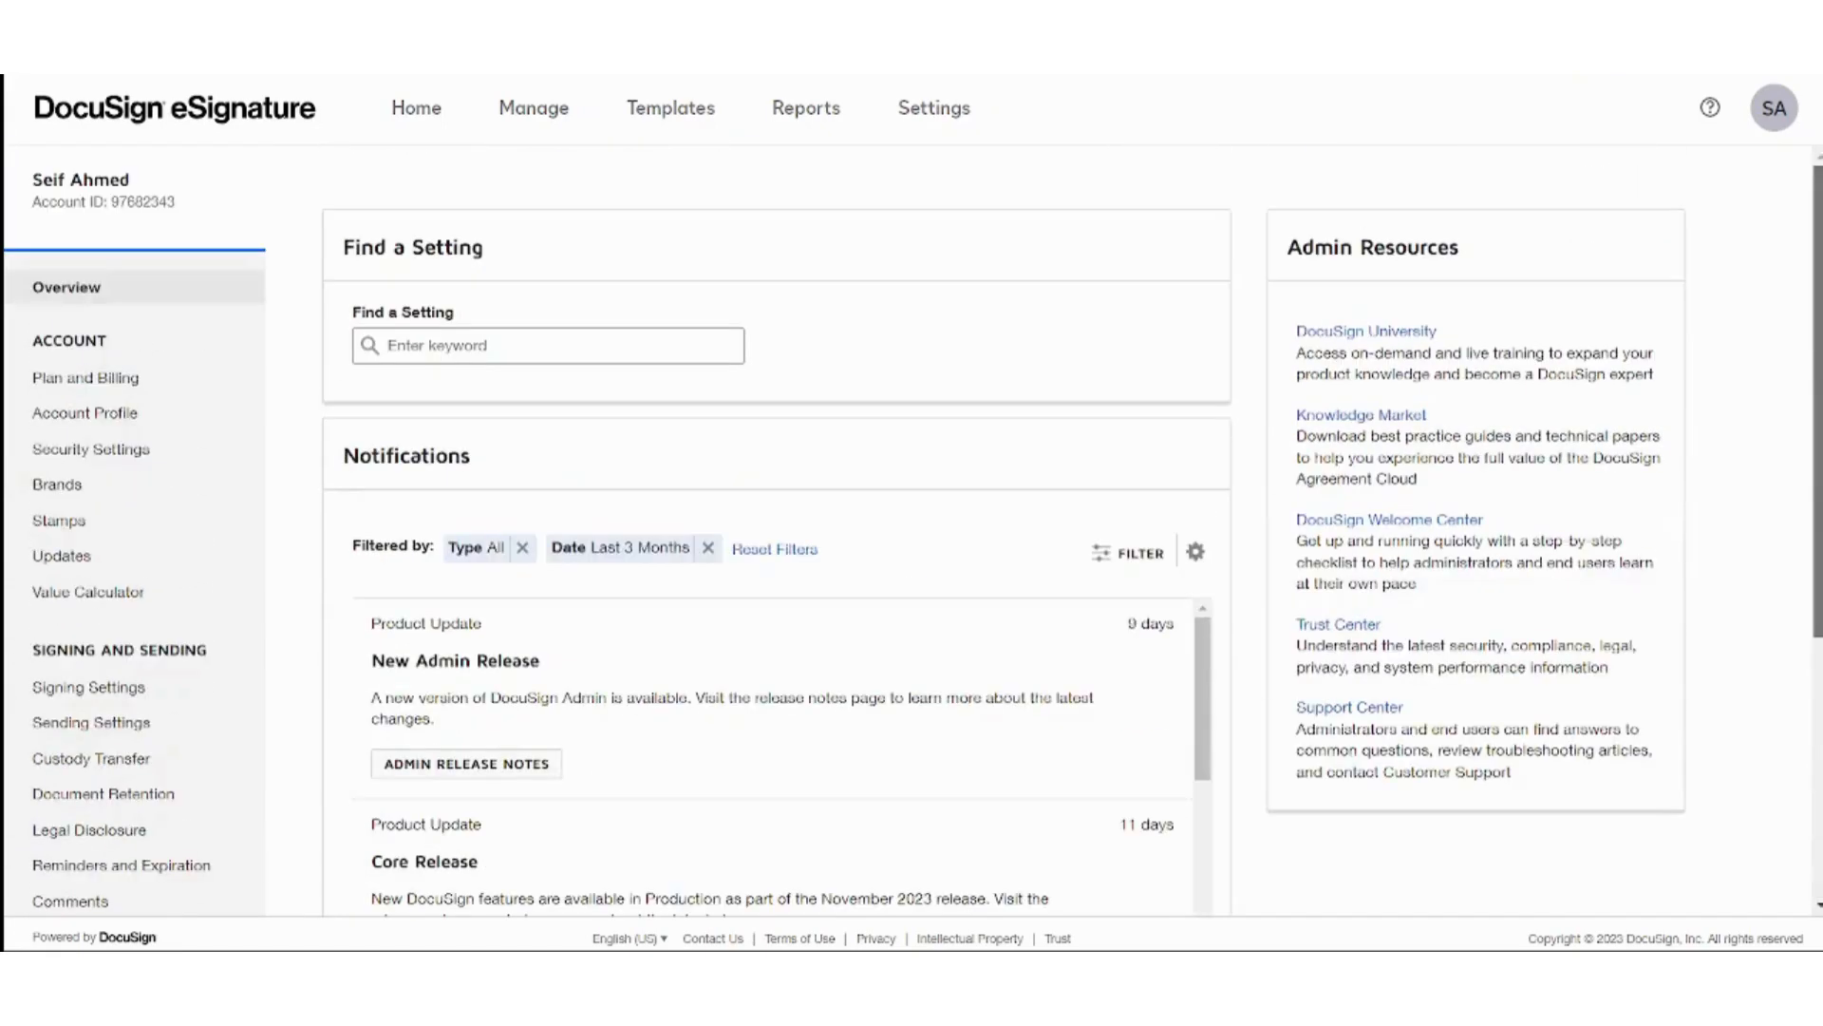
click(142, 412)
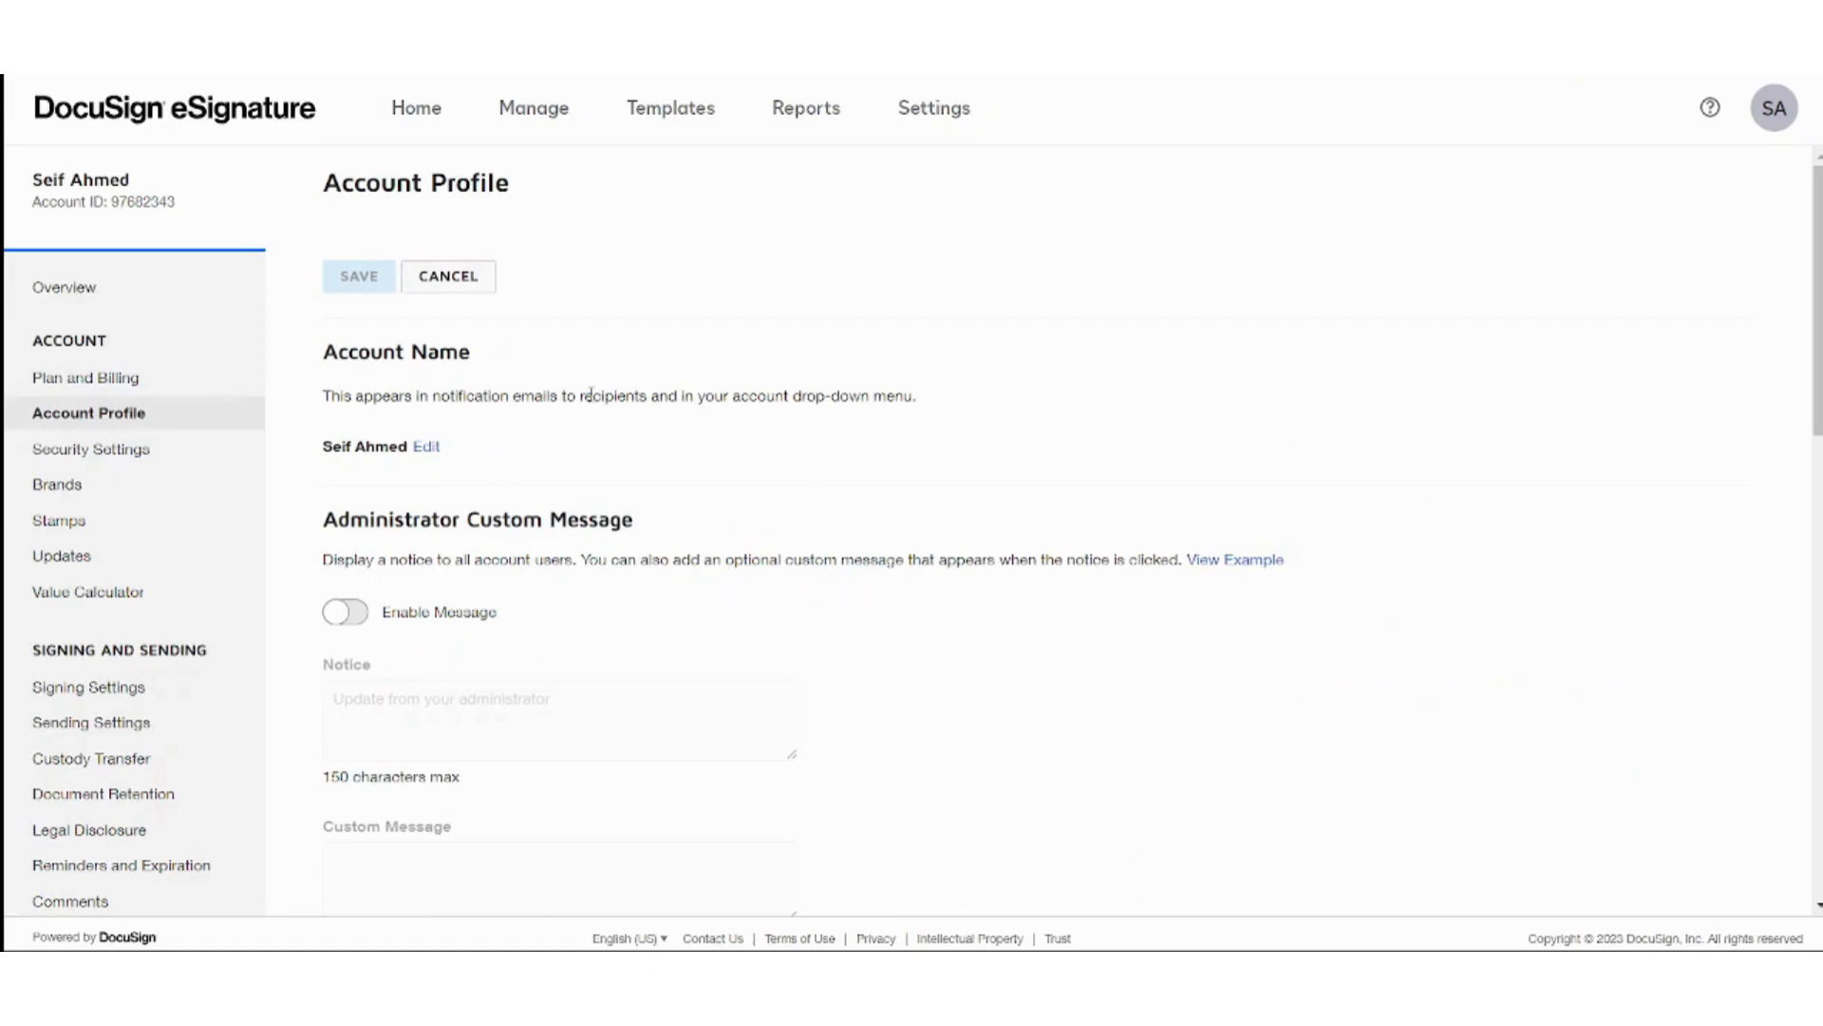
click(1709, 109)
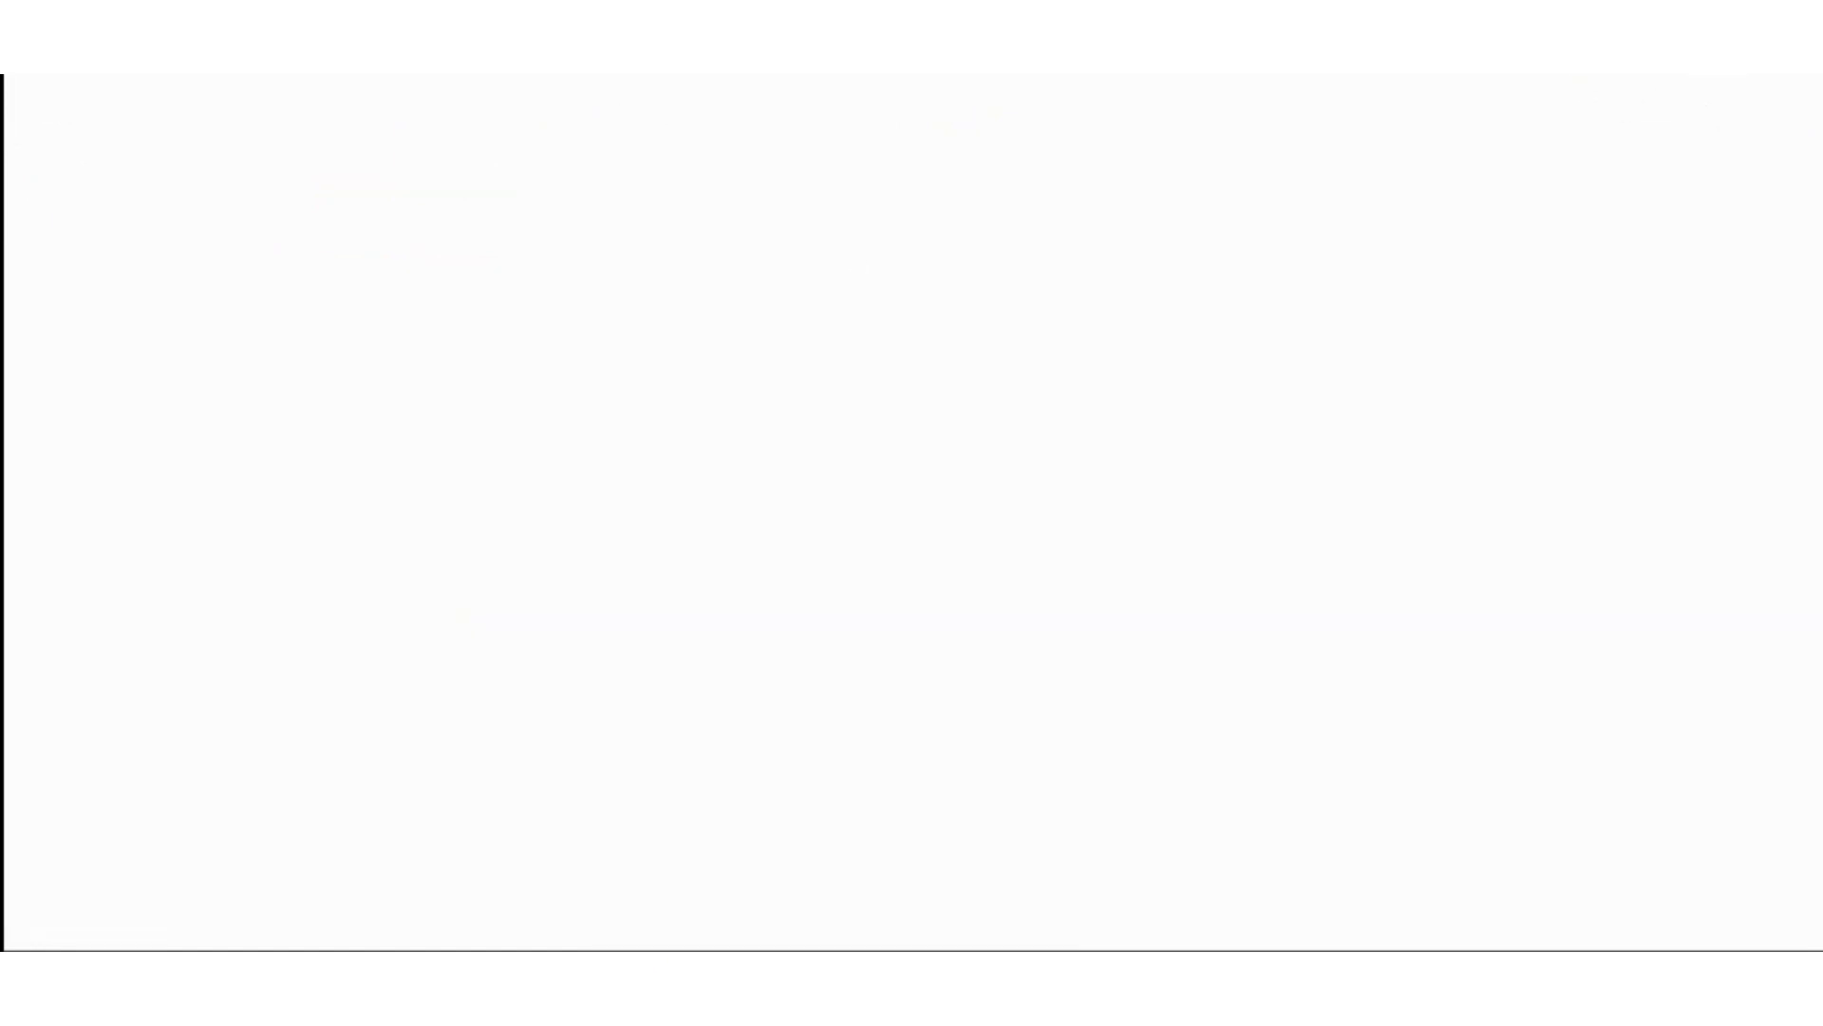